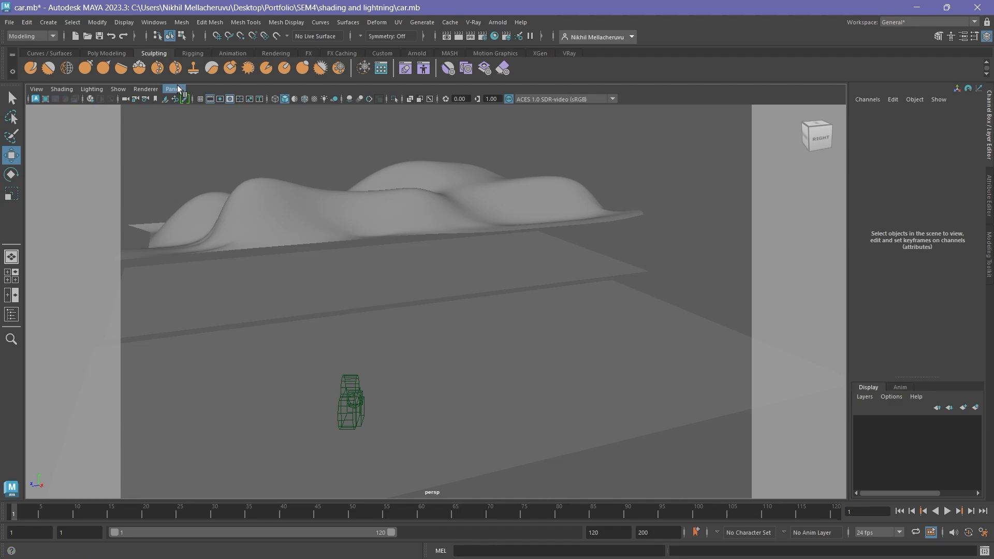
- Look through Render_Camera in the viewport and check the render settings
left_click(310, 100)
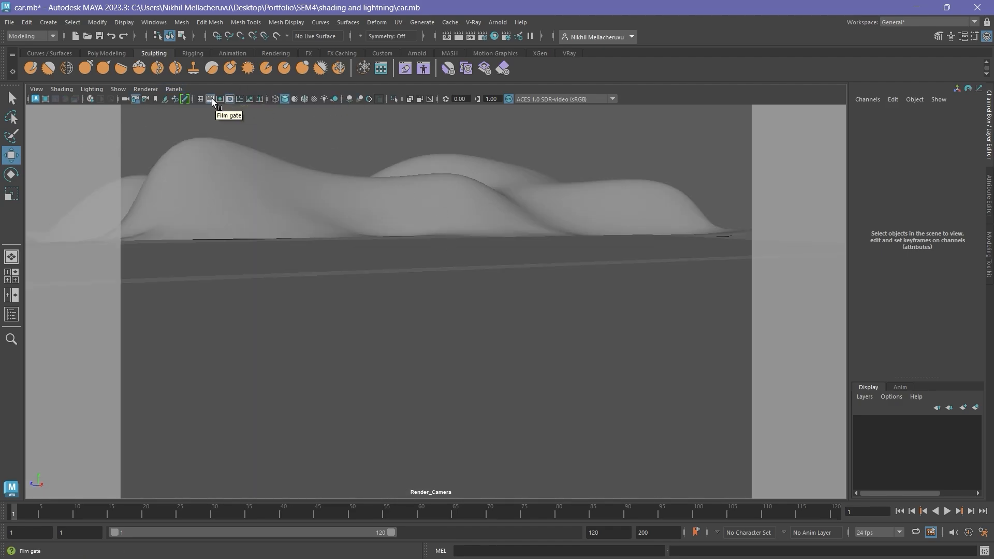
left_click(481, 36)
left_click(352, 94)
left_click(535, 263)
left_click(661, 155)
left_click(473, 22)
left_click(473, 21)
left_click(474, 22)
left_click(564, 77)
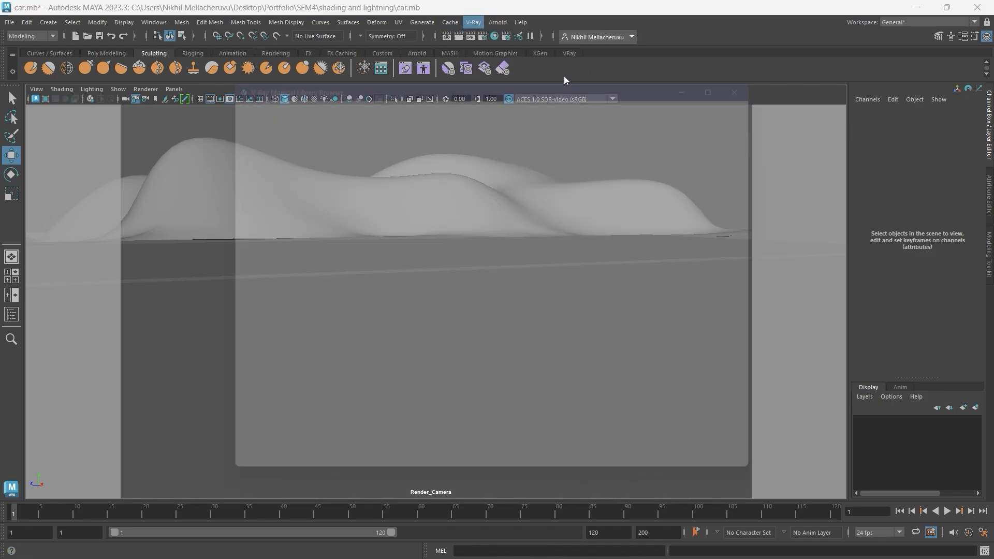
left_click(777, 66)
key("space")
left_click(589, 105)
- Create a V-Ray Sun from the Environment overrides in the render settings
left_click(482, 36)
left_click_drag(261, 97, 554, 2)
scroll(464, 202, "down", 2)
scroll(331, 145, "up", 2)
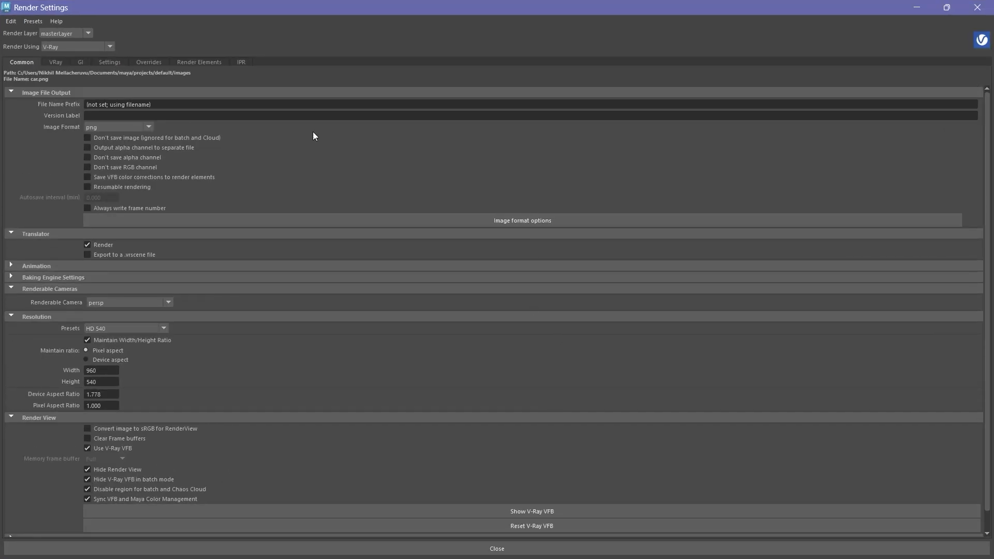
left_click(56, 62)
left_click(150, 62)
left_click(104, 235)
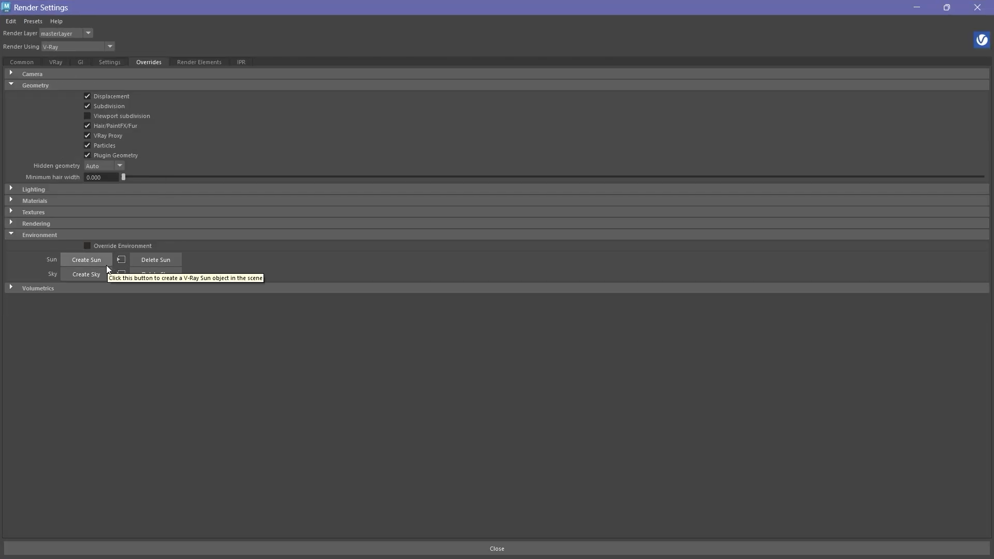
left_click(95, 259)
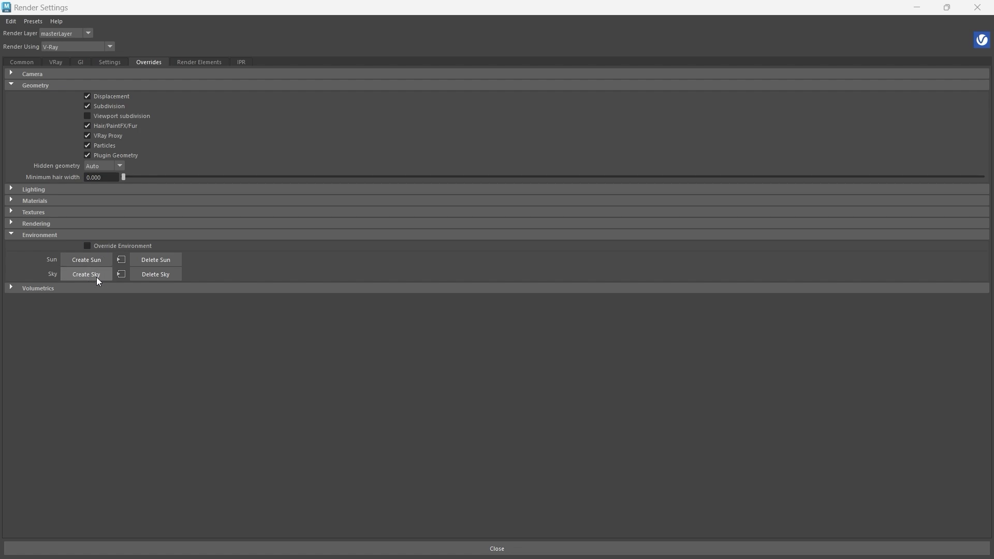
- Enable Override Environment, put the render settings away and test the V-Ray render in the viewport
left_click(915, 492)
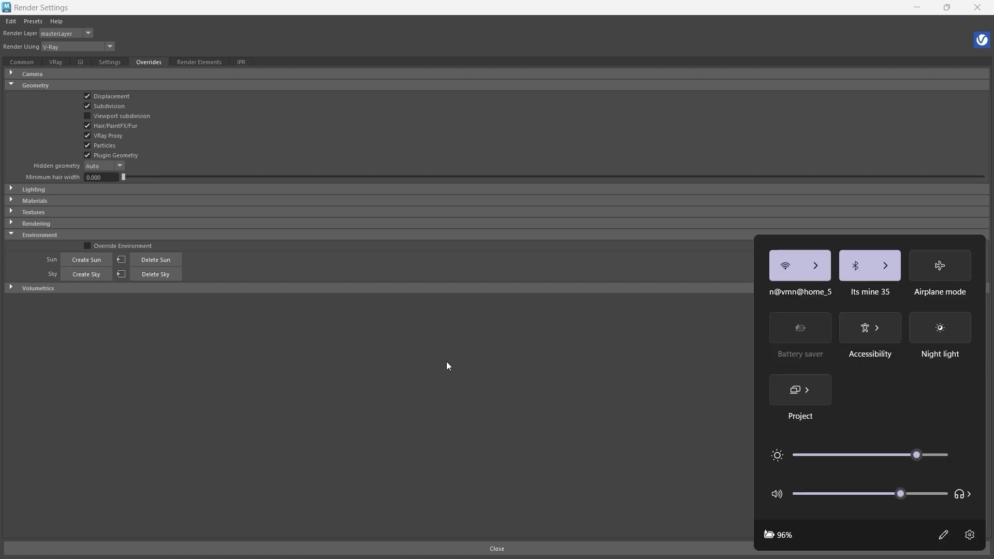
left_click(120, 246)
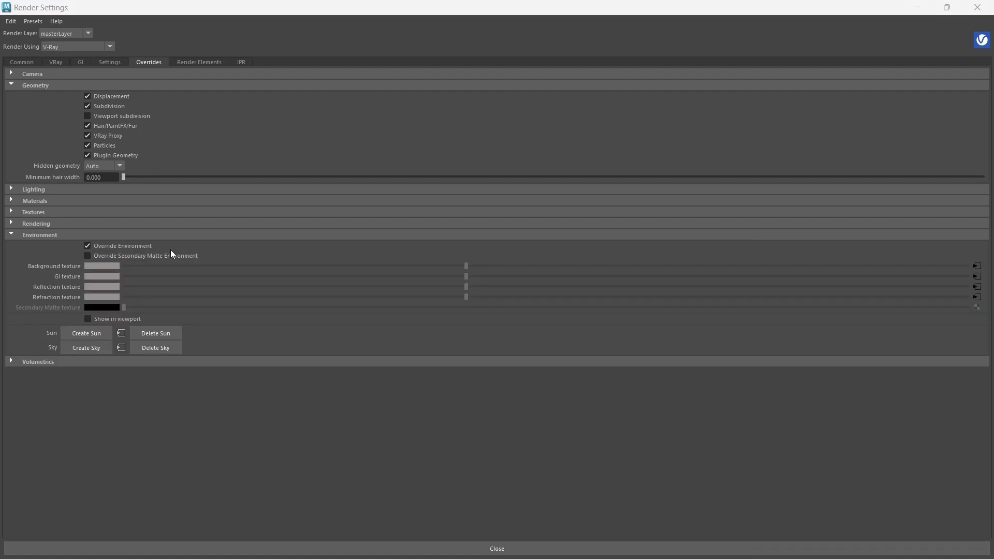
left_click(916, 7)
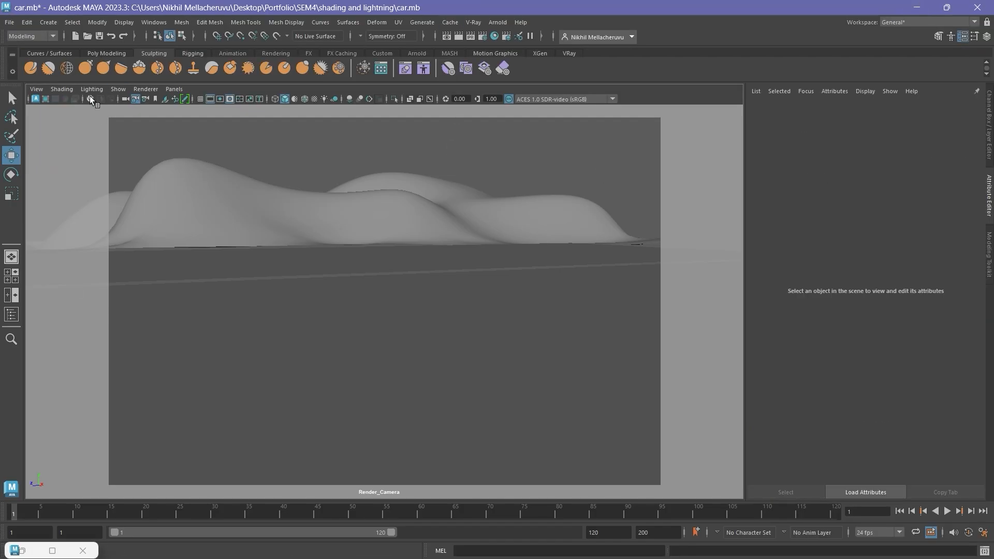
left_click(90, 99)
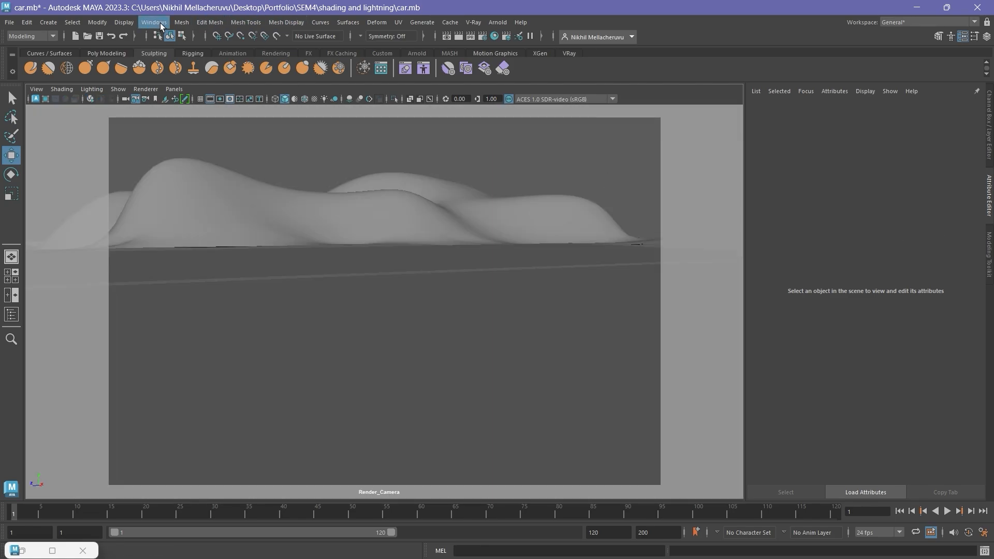
- Select VRayGeoSun1 in the Outliner and examine its sun shape parameters and transform attributes
left_click(153, 22)
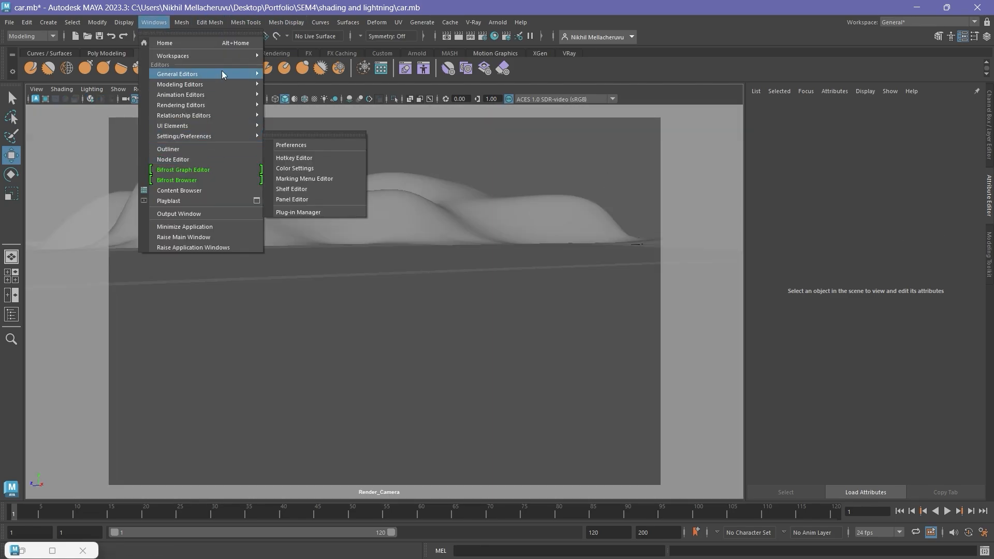
left_click(147, 140)
left_click(120, 219)
left_click(37, 218)
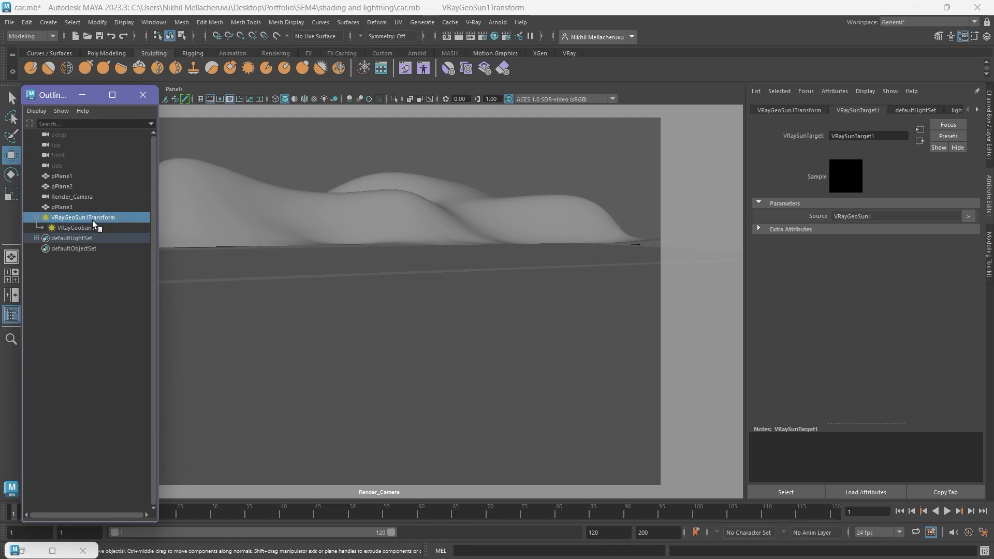
left_click(75, 228)
left_click(777, 110)
left_click(825, 110)
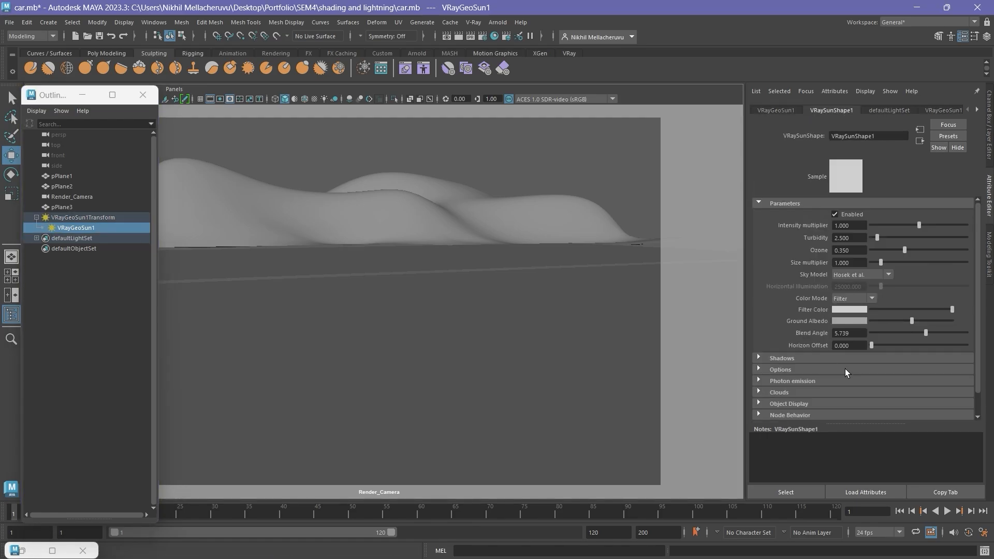
scroll(860, 384, "down", 3)
scroll(927, 380, "up", 3)
left_click(942, 110)
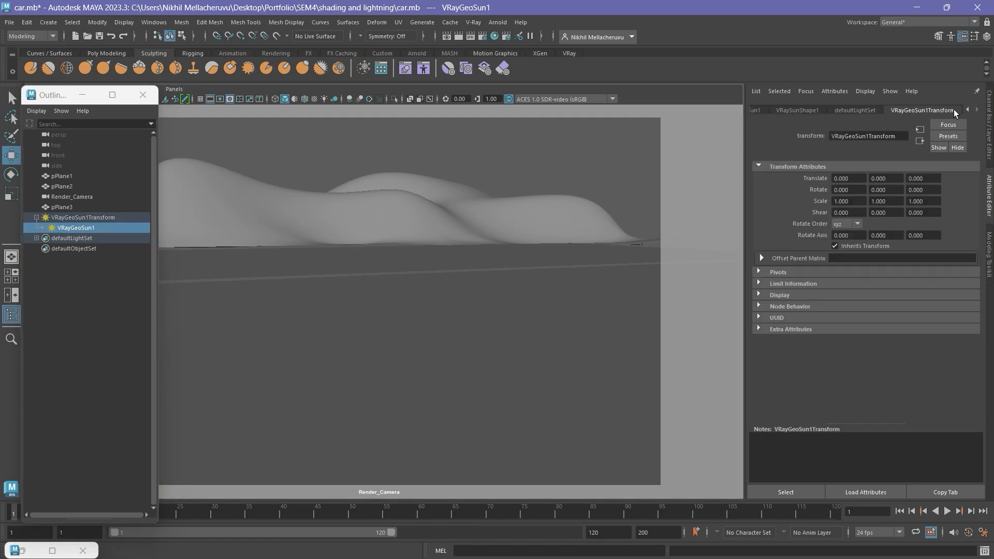
left_click(825, 109)
scroll(868, 366, "down", 5)
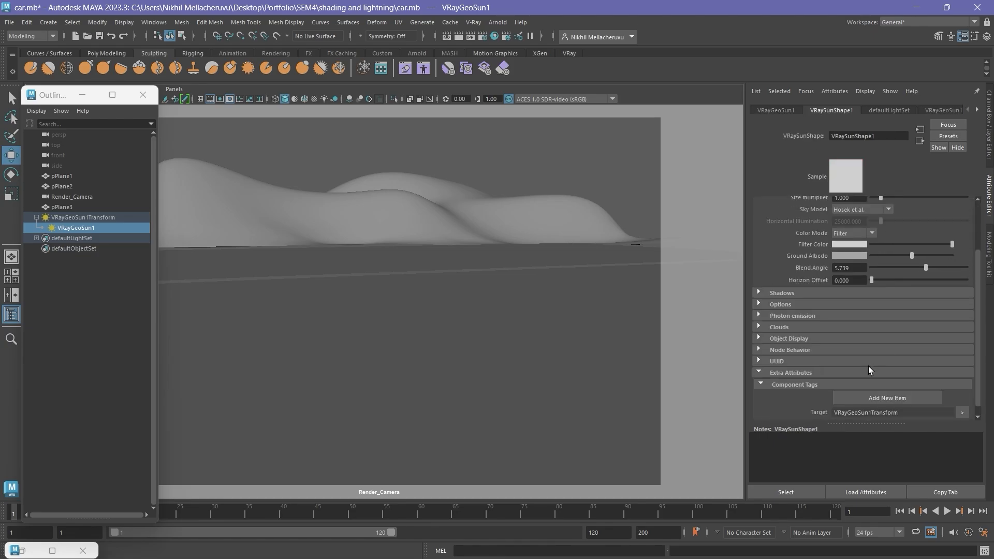
- Examine the sun's target and its connected nodes' attributes, and test the viewport render again
left_click(966, 417)
left_click(786, 110)
left_click(853, 109)
left_click(921, 229)
scroll(945, 267, "down", 1)
left_click(911, 113)
left_click(950, 111)
left_click(824, 111)
scroll(938, 333, "down", 1)
scroll(939, 334, "up", 5)
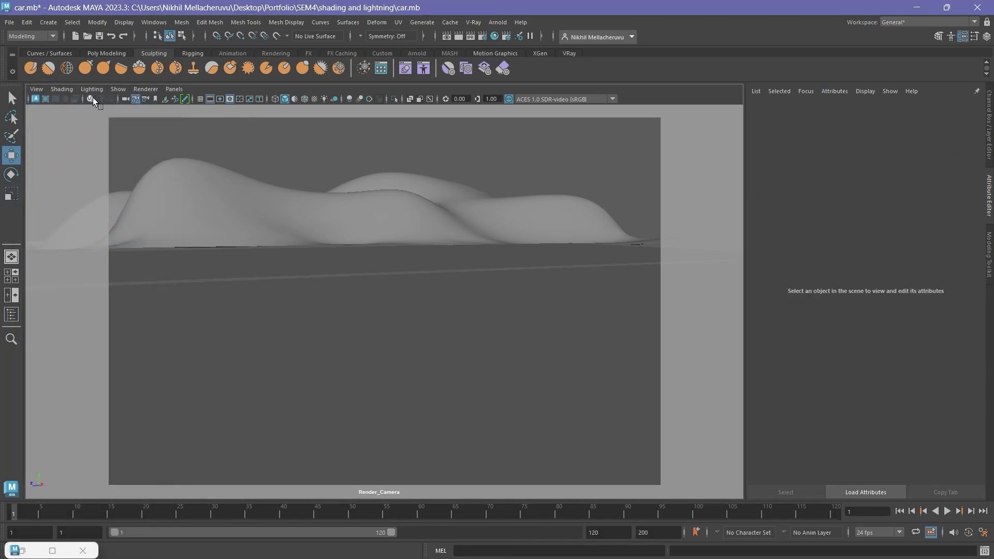
left_click(92, 99)
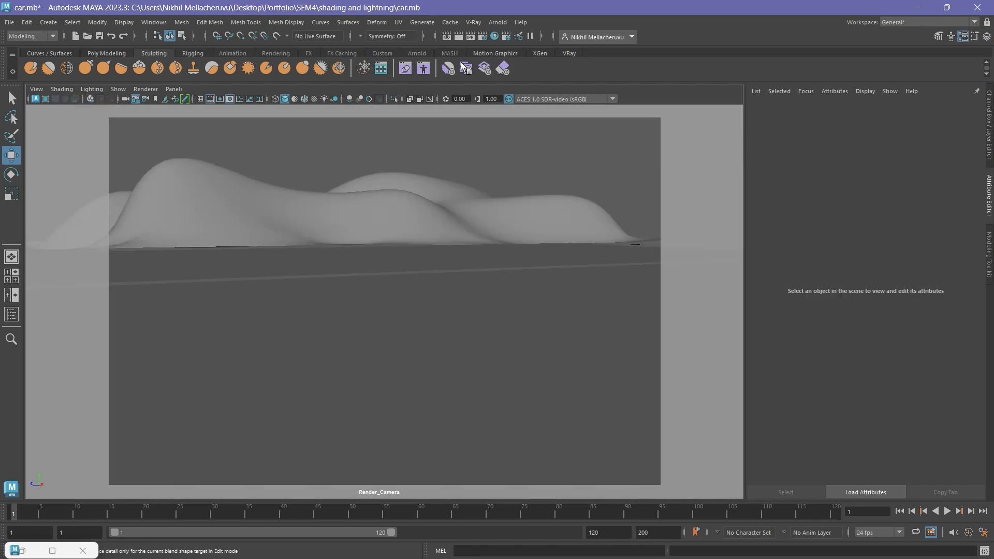
- Enable Use environment volume in the Volumetrics overrides of the render settings
left_click(51, 549)
left_click(57, 60)
left_click(154, 61)
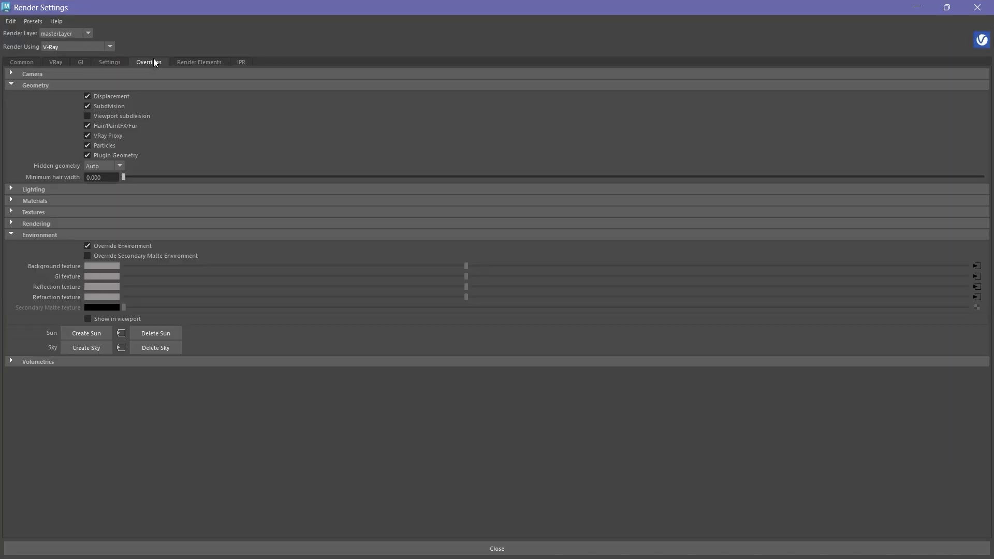
left_click(205, 361)
left_click(124, 376)
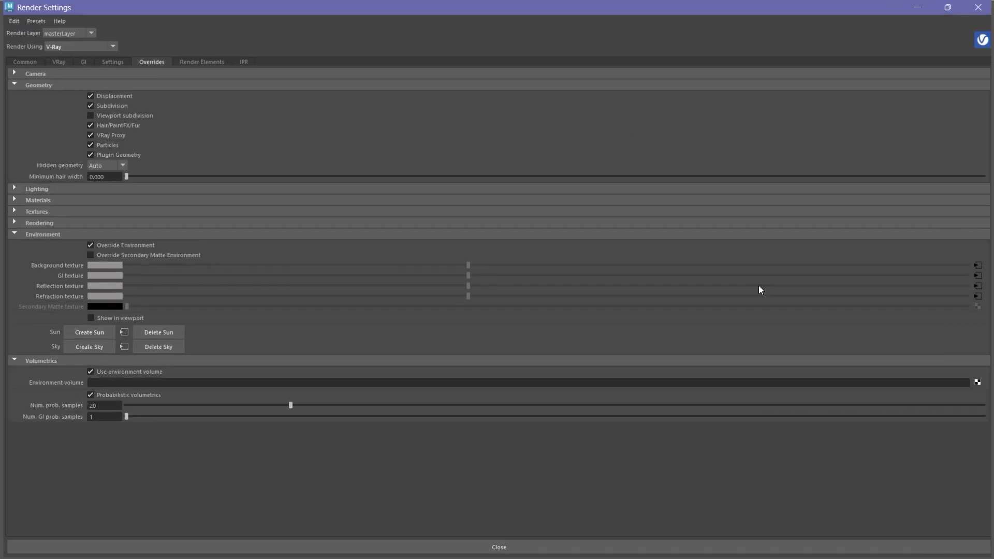
- Assign a new VRay Aerial Perspective node as the environment volume and close the render settings
left_click(976, 383)
scroll(444, 297, "down", 3)
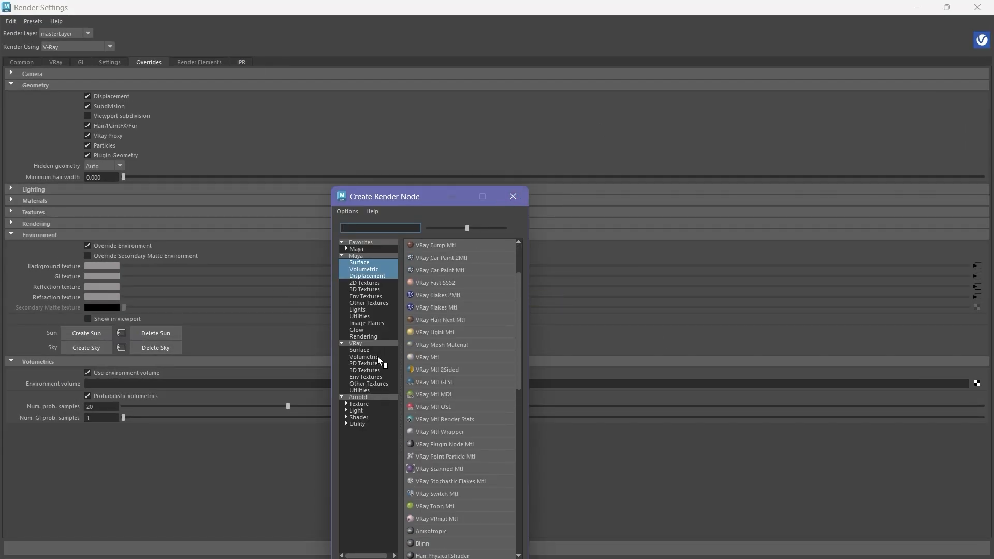
left_click(364, 357)
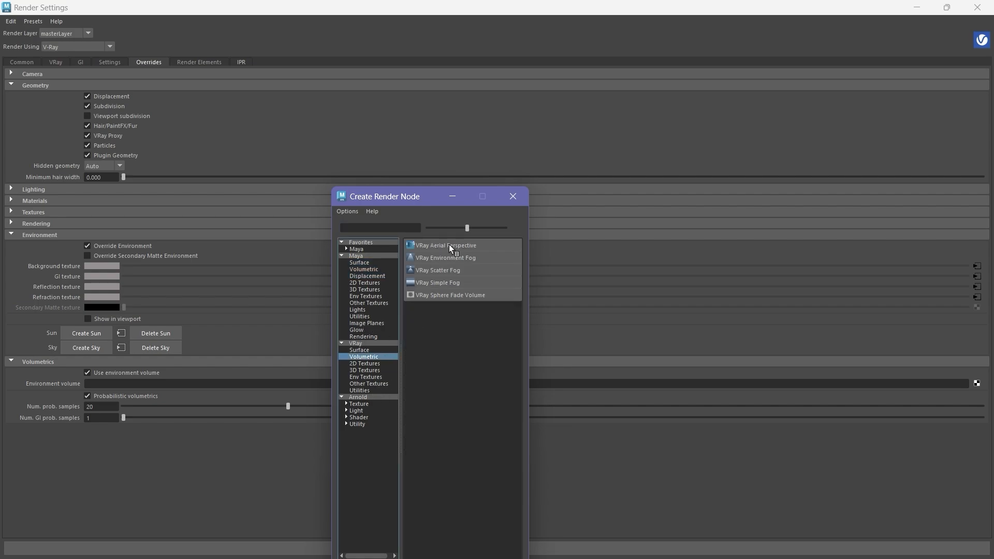
left_click(448, 245)
left_click(977, 8)
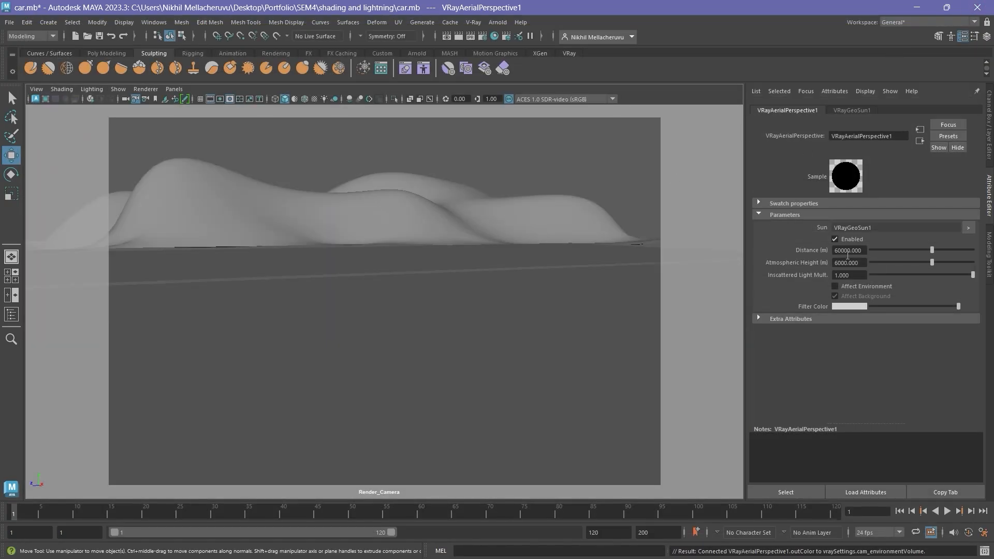
- Preview the scene as a V-Ray render in the Render_Camera viewport and stop the preview
left_click(90, 100)
left_click(436, 219)
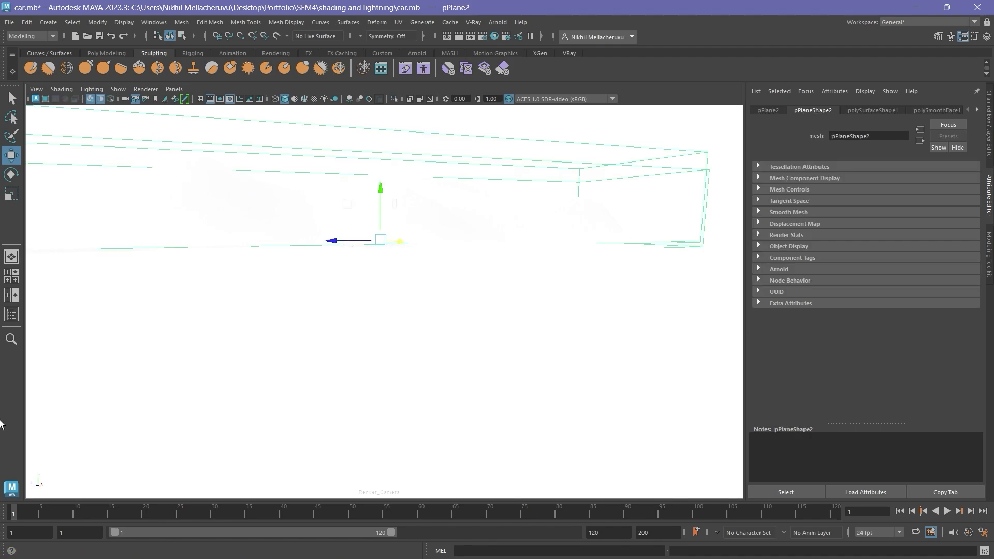
left_click(90, 100)
- Reopen the Outliner and examine VRayGeoSun1's time, sun position and shape attributes
left_click(154, 22)
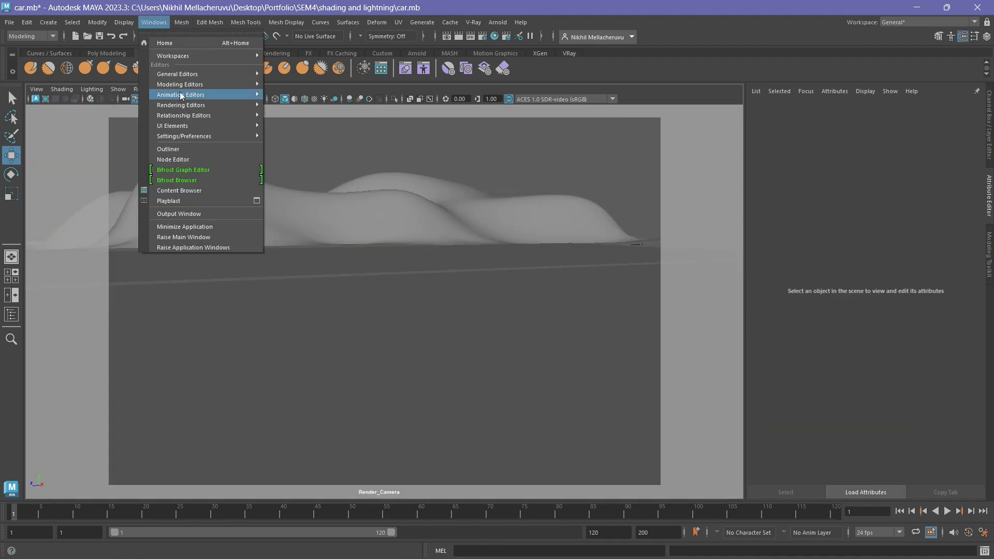
left_click(220, 158)
left_click(98, 215)
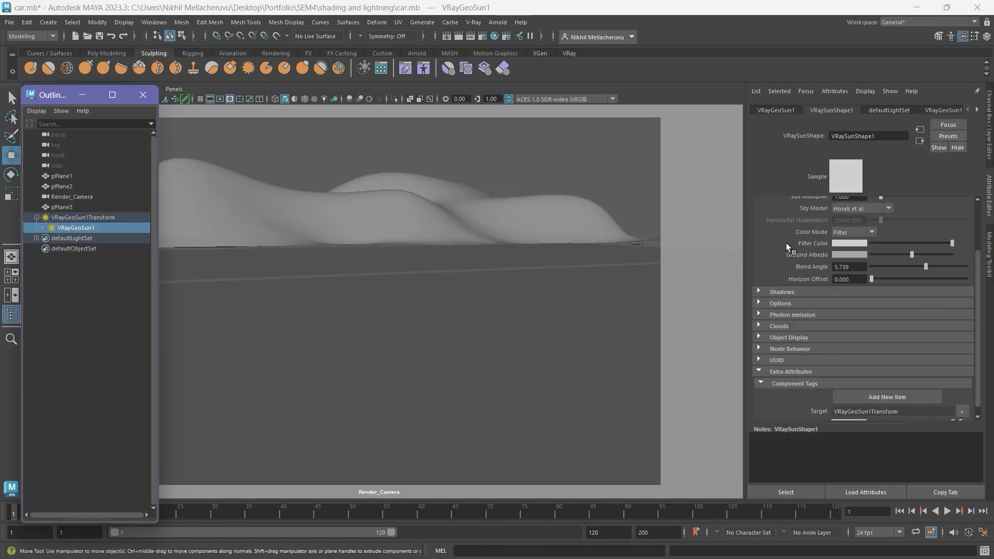
left_click(774, 110)
scroll(850, 260, "down", 4)
scroll(846, 280, "up", 2)
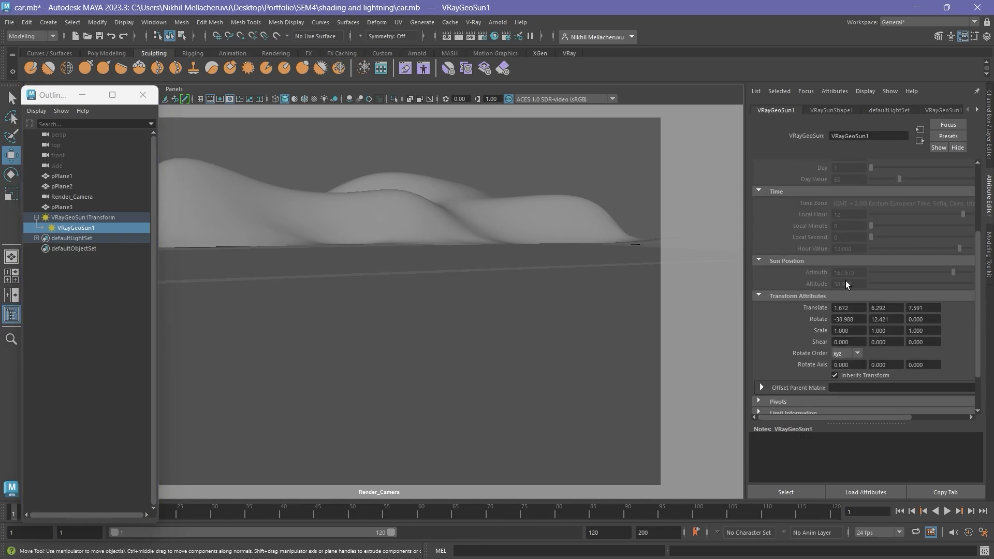
left_click(838, 108)
scroll(852, 297, "down", 3)
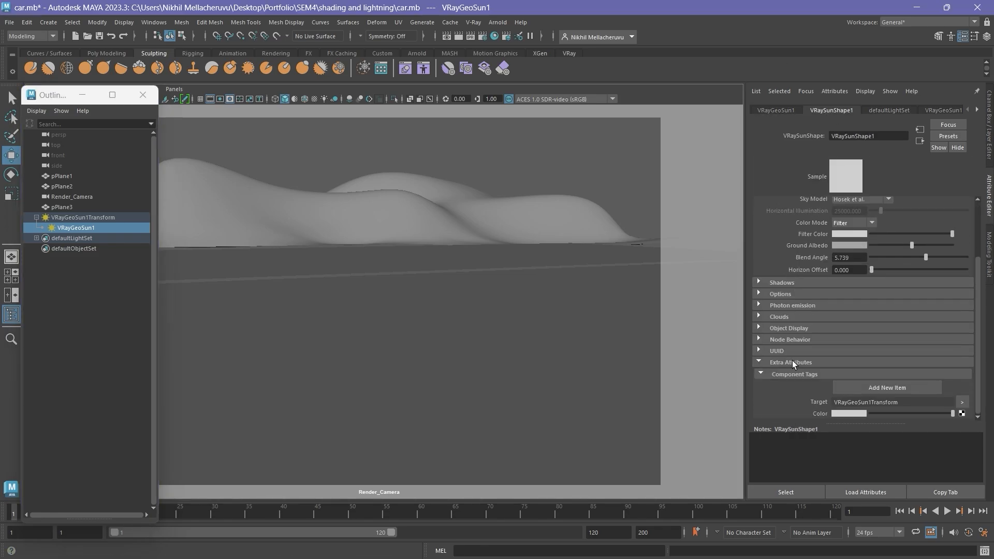
left_click(841, 389)
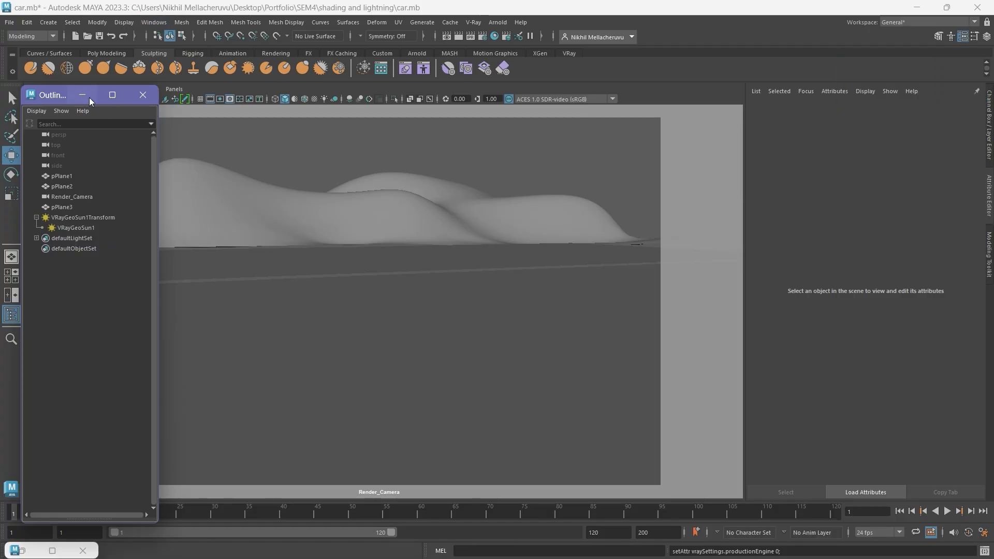
left_click(93, 160)
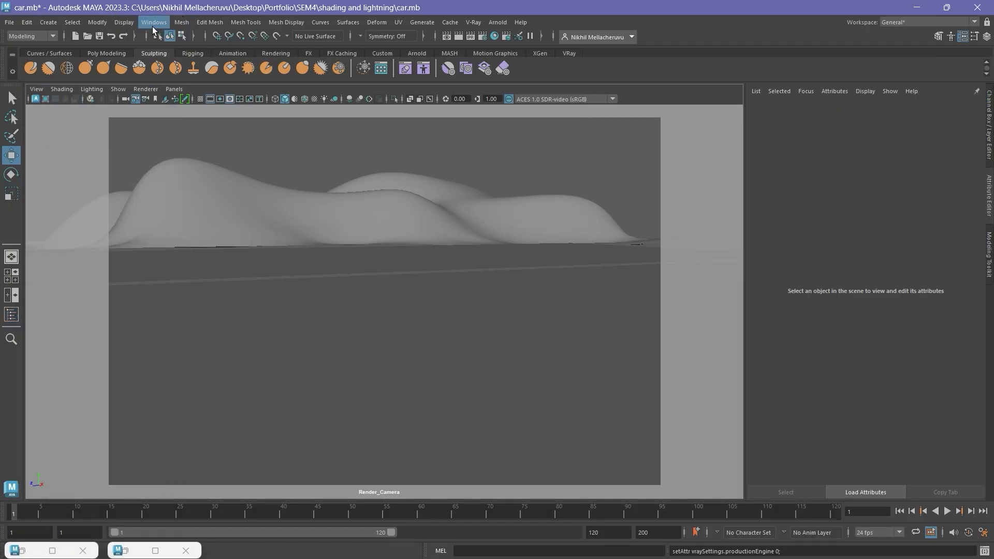
- Check the plug-ins in the Plug-in Manager
left_click(153, 21)
mouse_move(227, 137)
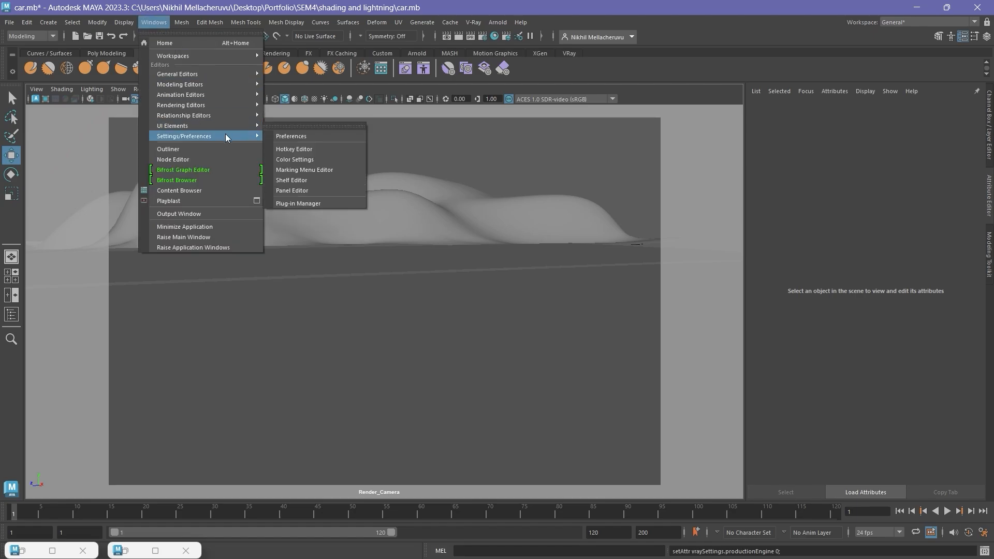
left_click(323, 204)
left_click(539, 189)
- Choose the preferred renderer in the Rendering preferences and save the preferences
left_click(163, 22)
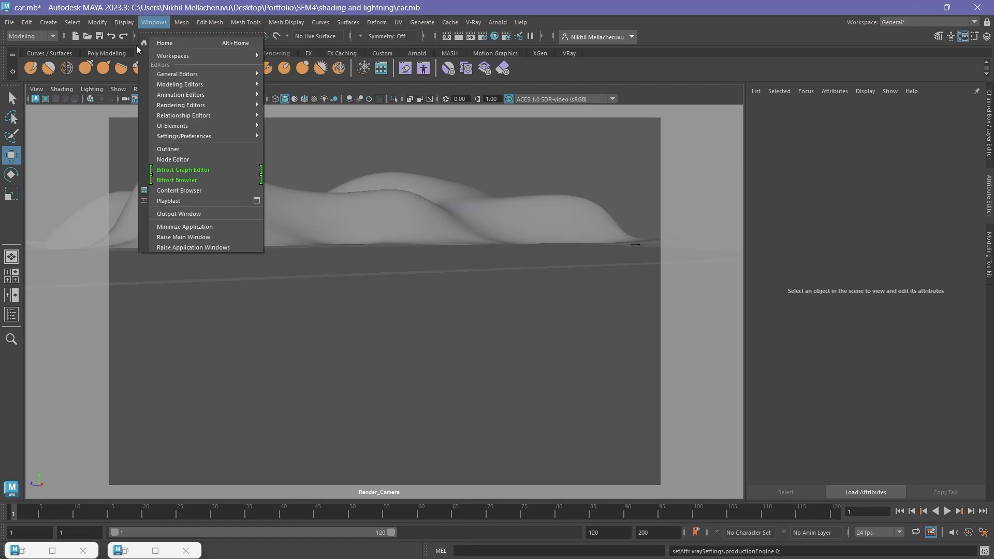
mouse_move(226, 136)
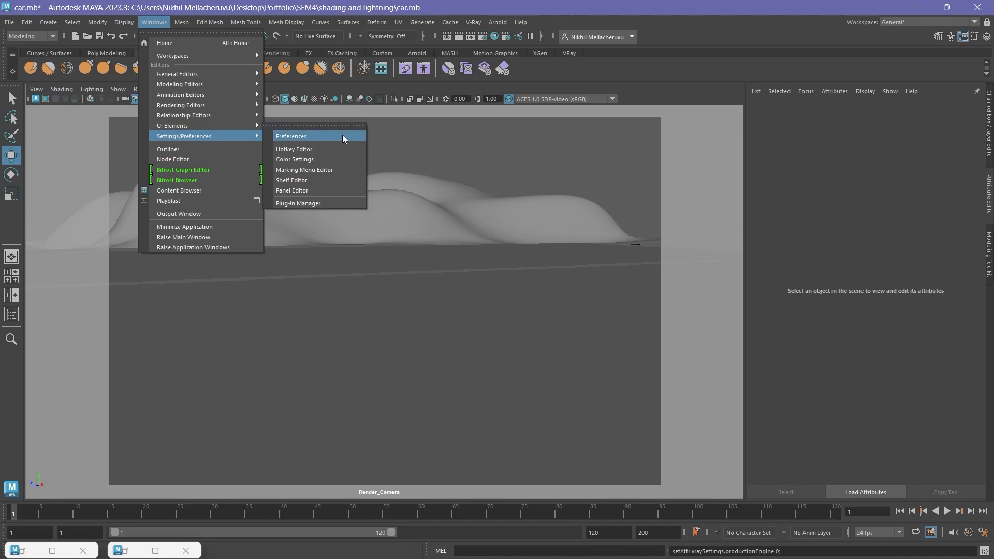
left_click(342, 135)
left_click(235, 318)
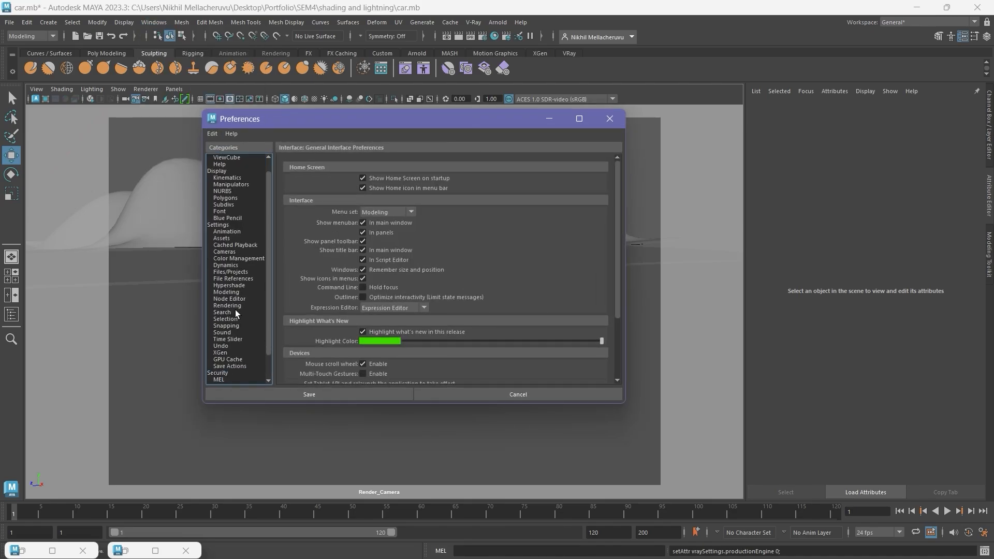
left_click(415, 182)
left_click(397, 204)
left_click(390, 394)
- Reopen the render settings and review the Common and GI options
left_click(446, 37)
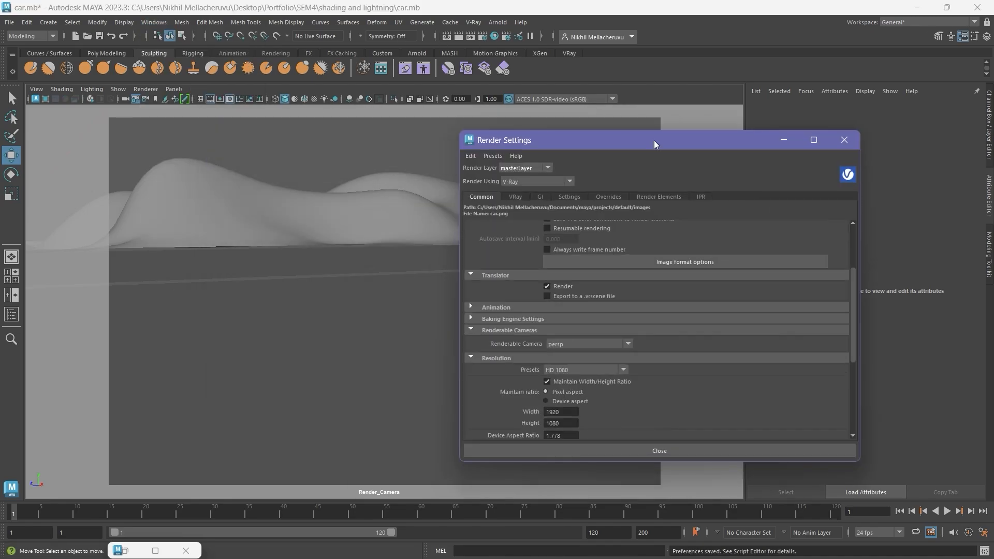
scroll(616, 202, "down", 3)
left_click(539, 260)
left_click(601, 264)
scroll(686, 287, "up", 3)
scroll(661, 243, "up", 3)
left_click(459, 160)
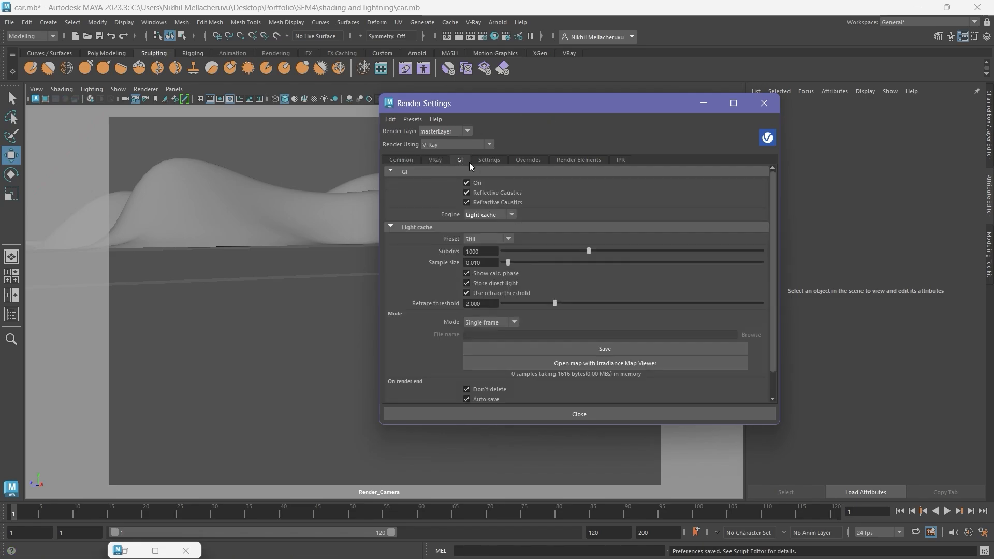
- Set the renderer's engine to V-Ray in the VRay render settings
left_click(436, 160)
left_click(488, 184)
left_click(488, 185)
left_click(488, 196)
left_click(506, 185)
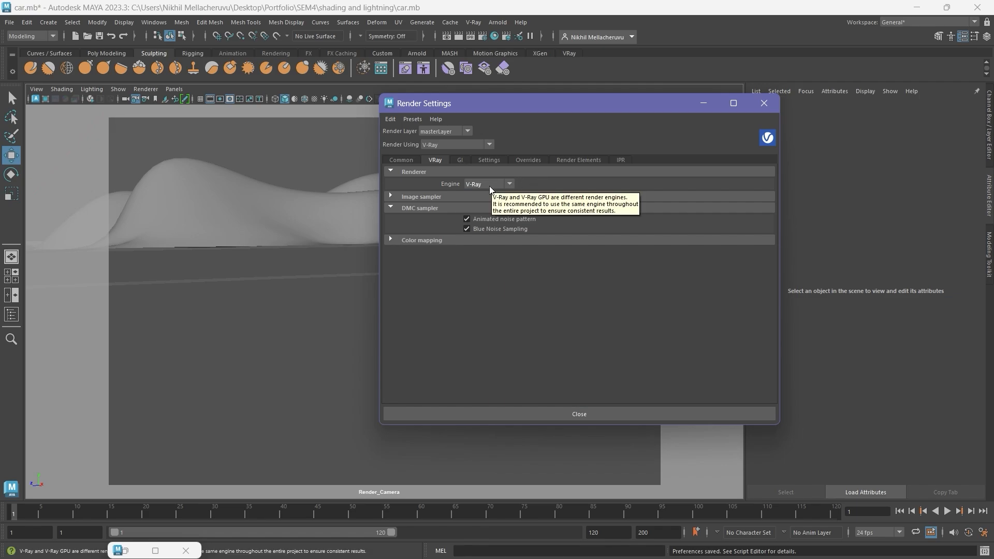
- Review the Settings and Overrides options in the render settings
left_click(488, 160)
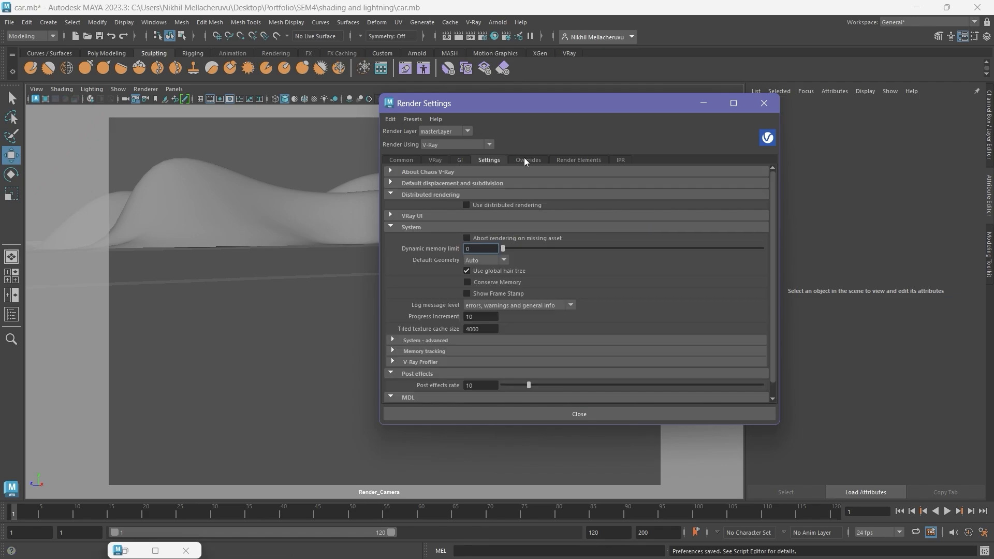
left_click(528, 160)
scroll(625, 219, "down", 3)
scroll(625, 219, "up", 3)
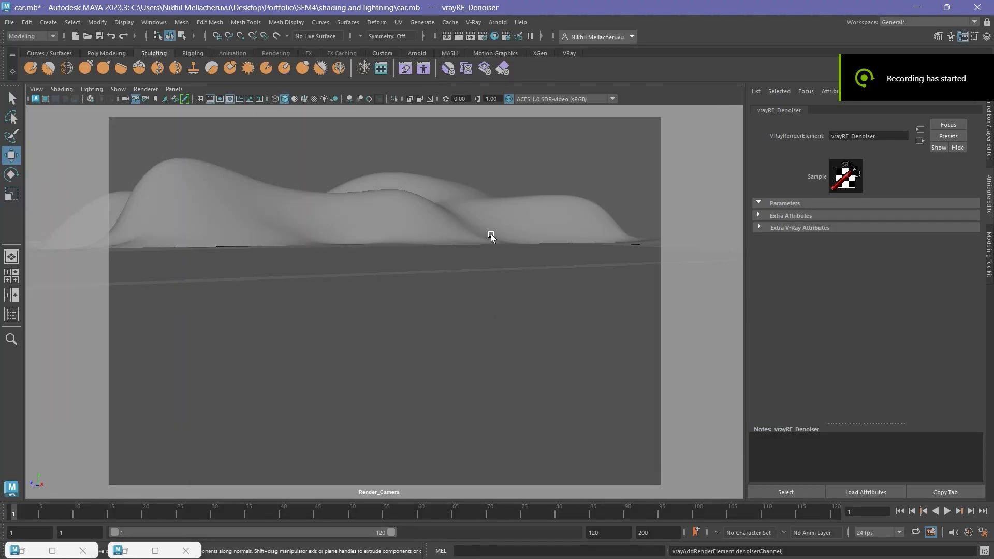
- Select the added Denoiser render element and choose NVIDIA AI denoiser as its IPR engine
left_click(482, 36)
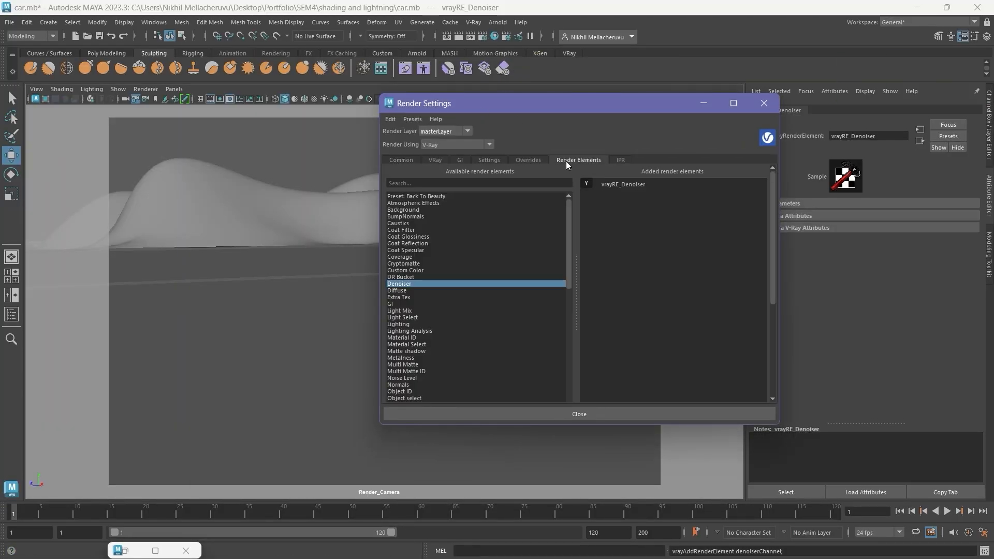
left_click(629, 182)
scroll(771, 346, "down", 5)
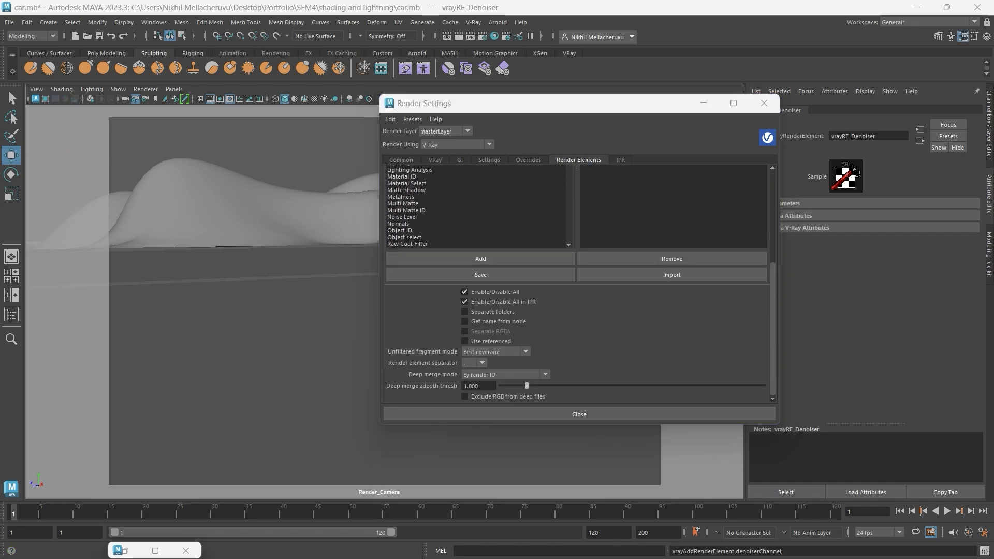
scroll(768, 215, "up", 5)
left_click(704, 103)
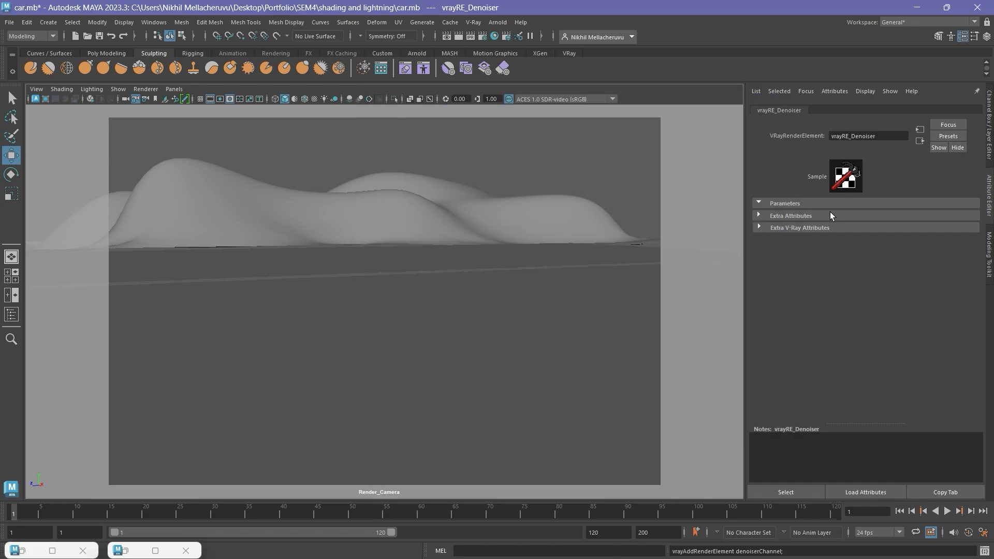
left_click(802, 228)
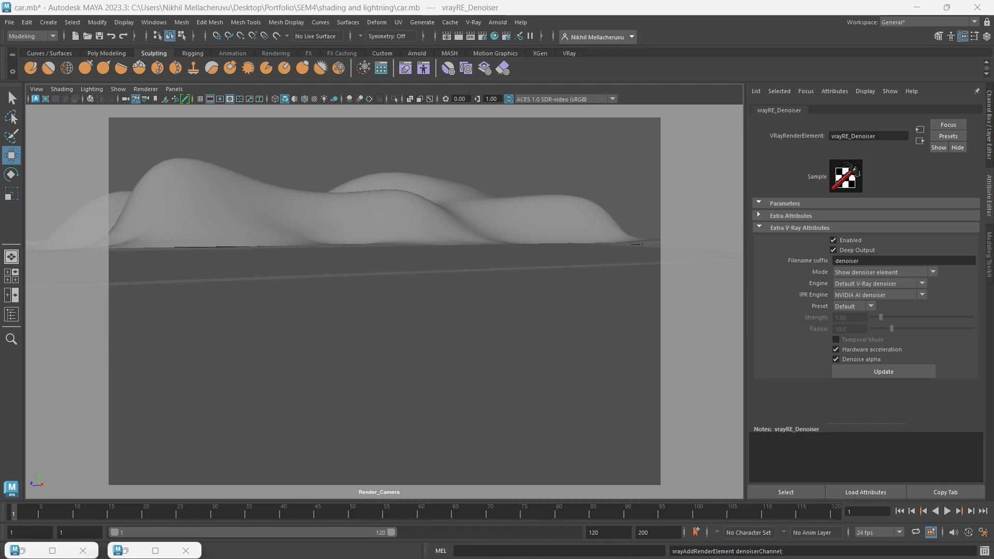
left_click(864, 296)
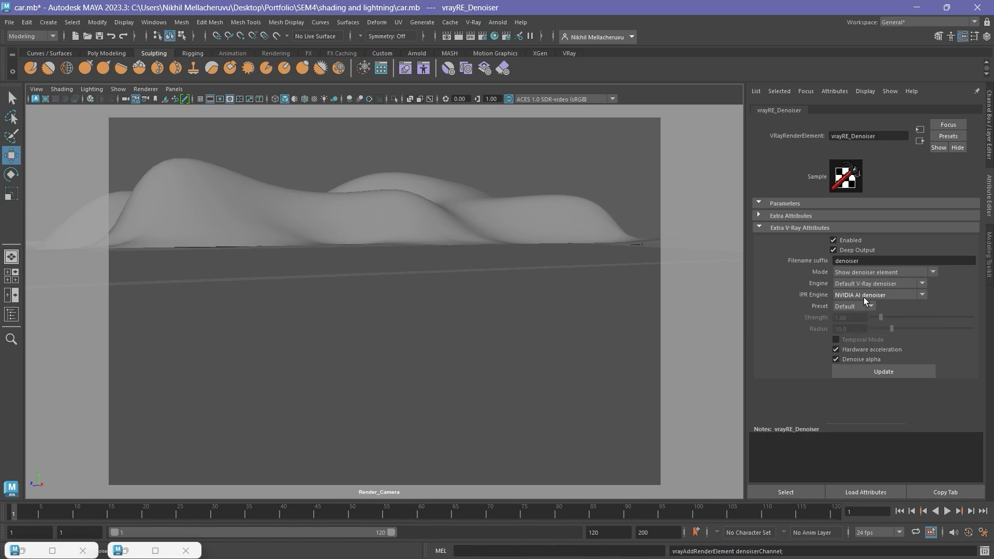
left_click(868, 294)
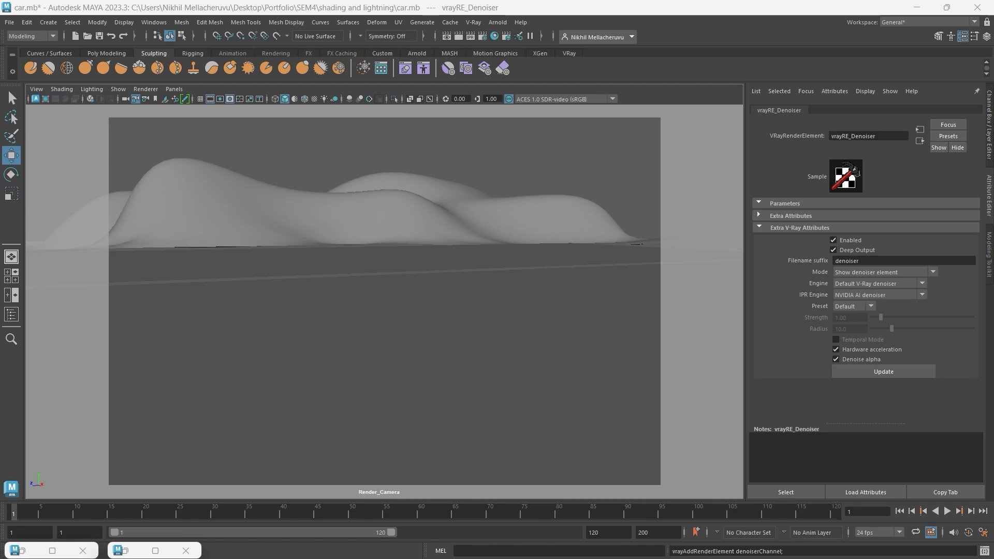
- Select Render_Camera in the Outliner and add V-Ray physical camera attributes to its shape node
left_click(588, 155)
left_click(174, 89)
mouse_move(200, 99)
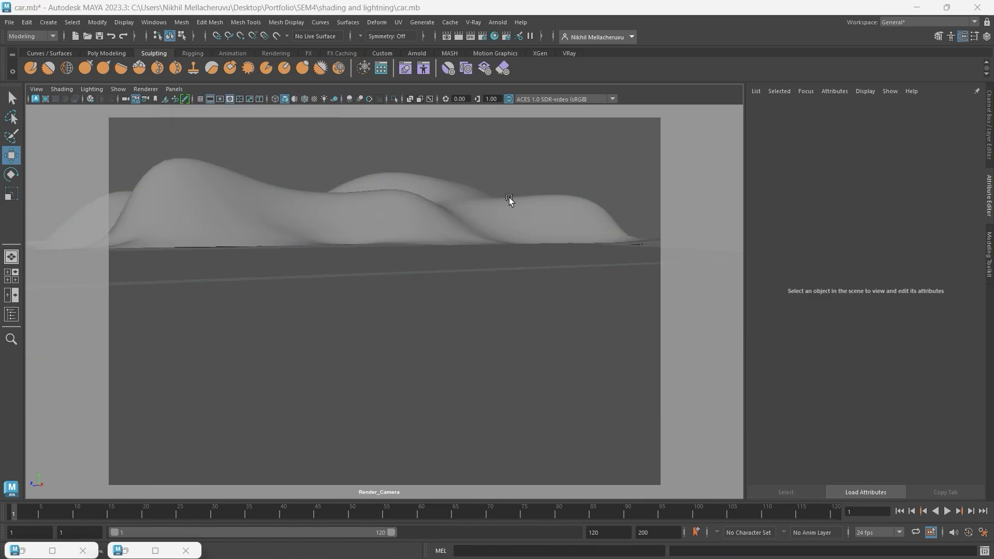
left_click(120, 551)
left_click(116, 182)
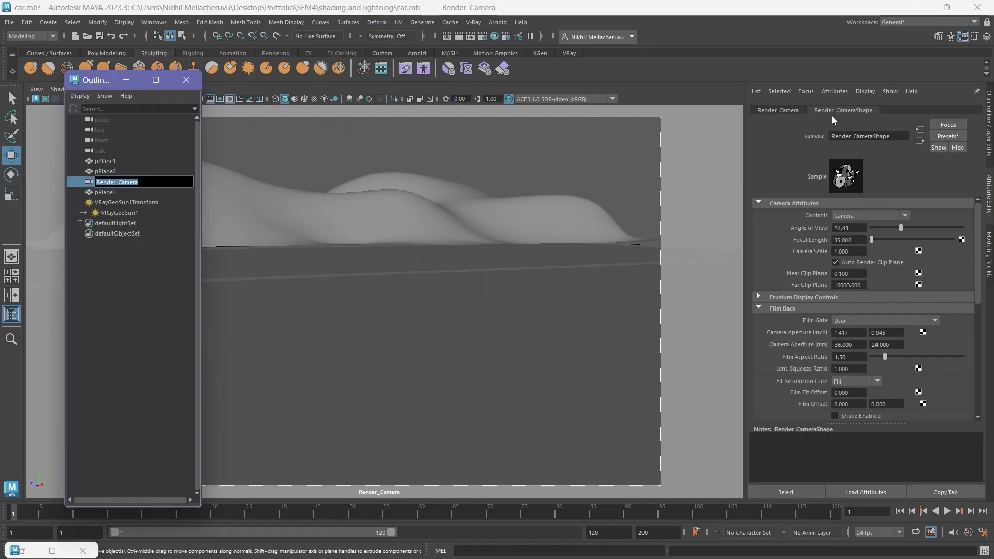
left_click(834, 91)
mouse_move(841, 133)
left_click(761, 133)
left_click(156, 80)
left_click(921, 5)
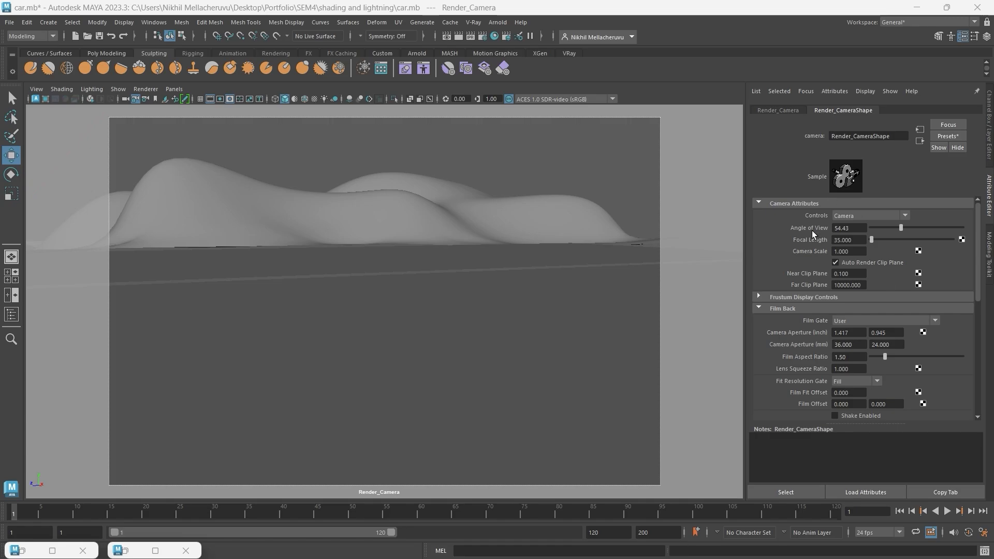
- Set the physical camera's Specify FOV option to Specify and its FOV to 54
scroll(809, 205, "down", 10)
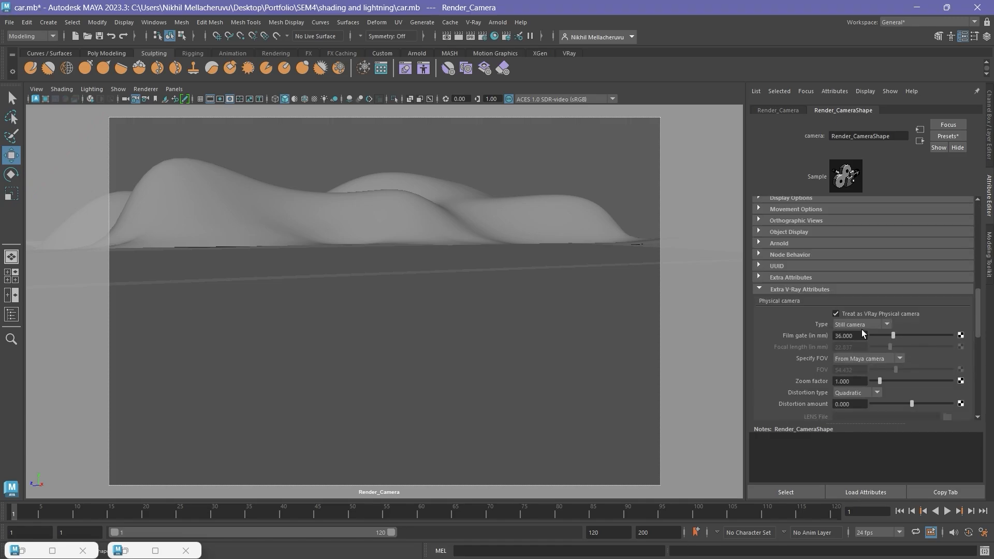
left_click(881, 356)
left_click(878, 384)
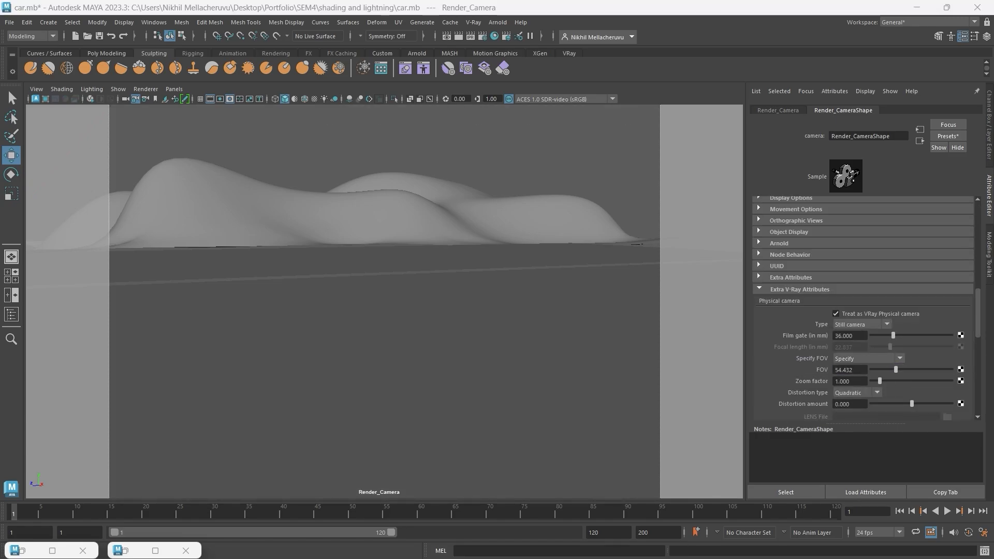
double_click(849, 369)
type("54")
key("Return")
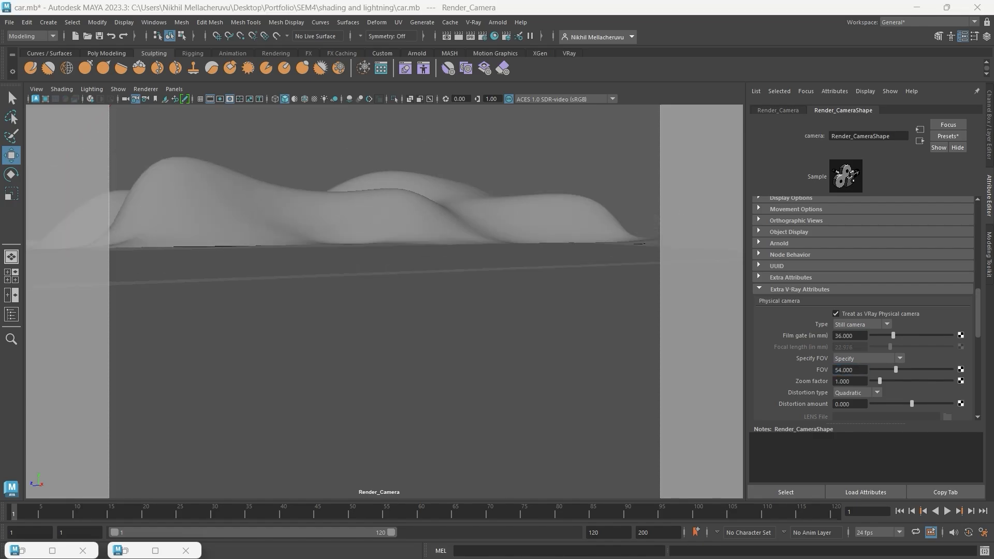
- Start the live V-Ray preview in the render camera view, and lower and widen the hill mesh
left_click(90, 99)
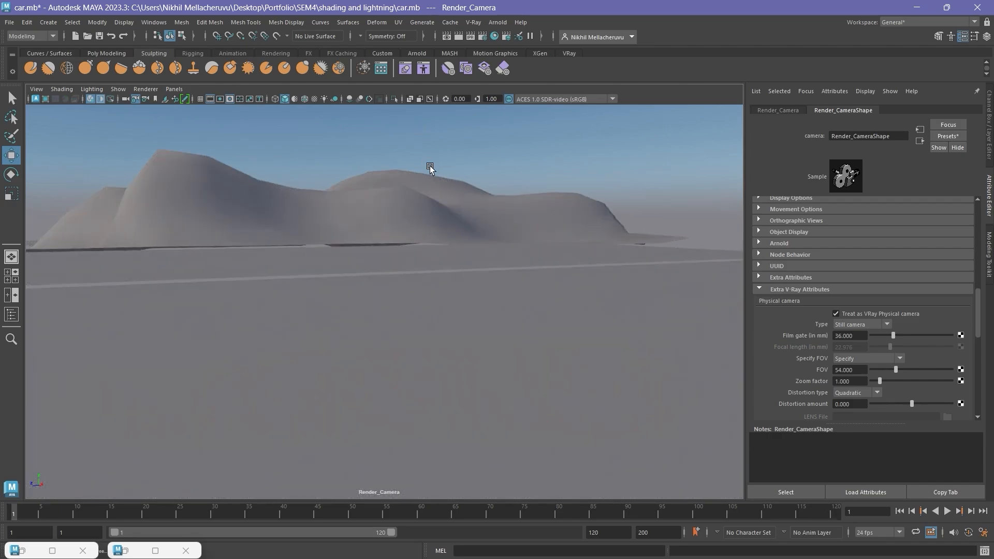
left_click(444, 199)
left_click_drag(378, 186, 379, 194)
key("r")
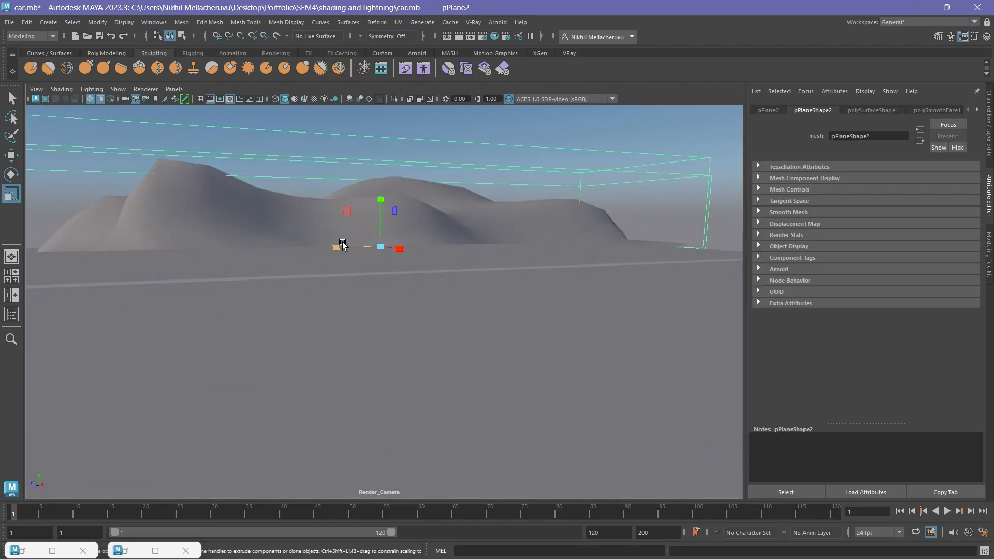
left_click_drag(338, 247, 318, 247)
key("q")
left_click(378, 246)
key("alt+z")
key("alt+z")
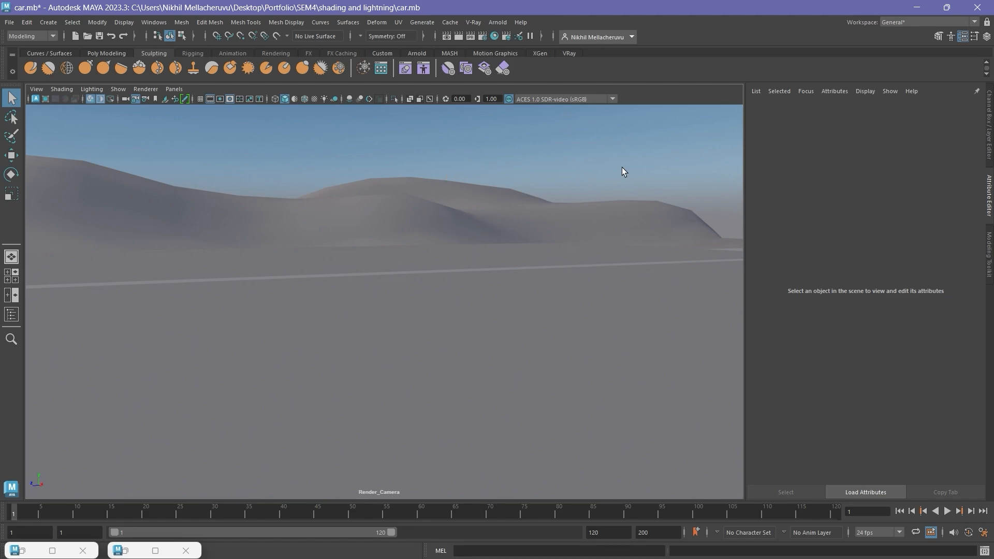
key("alt+z")
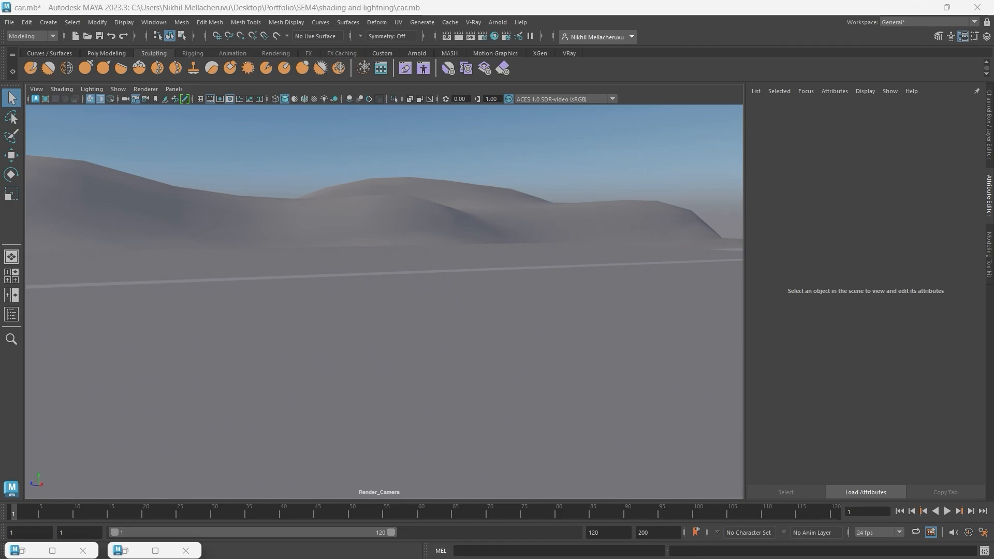
- From the persp view, delete the existing V-Ray sun and create a new sun and sky in the environment overrides
left_click(178, 89)
mouse_move(255, 97)
left_click(341, 109)
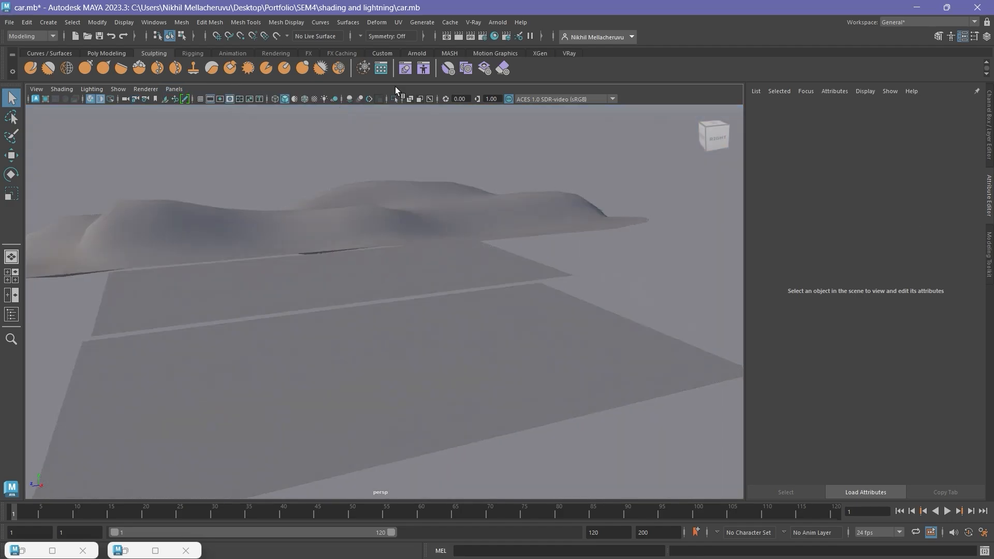
left_click(482, 36)
left_click(530, 160)
scroll(639, 250, "down", 3)
left_click(555, 310)
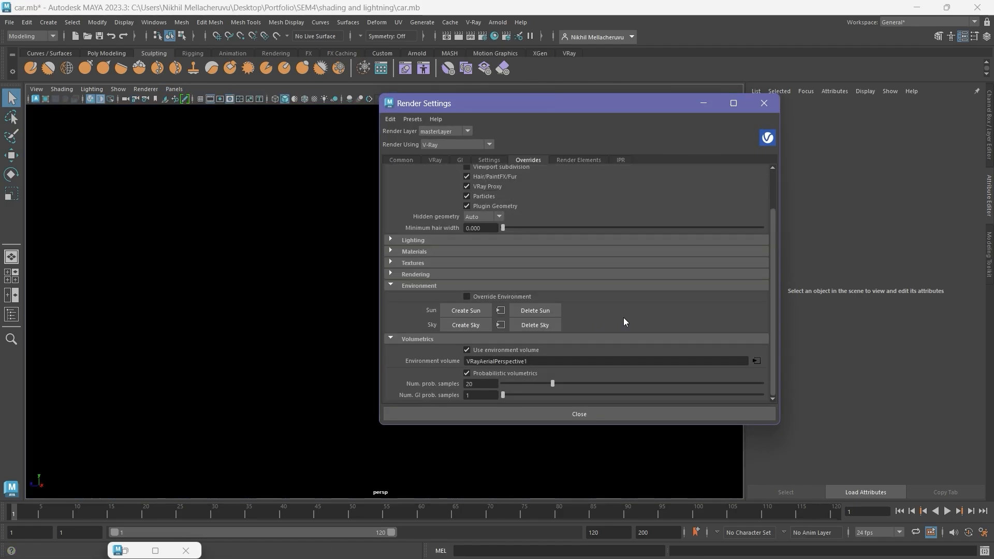
left_click(480, 312)
left_click(483, 324)
left_click(705, 104)
- Select the new V-Ray sun in the Outliner, reposition it in the persp view and undo the last move
left_click_drag(541, 254, 581, 256, "alt")
left_click(155, 550)
double_click(249, 9)
left_click(190, 218)
key("w")
left_click_drag(441, 375, 462, 384)
left_click_drag(429, 352, 448, 295)
key("ctrl+z")
left_click(145, 95)
- Lengthen the middle ground plane and shift it to close the gap between the ground planes
left_click_drag(510, 282, 461, 316, "alt")
left_click(446, 321)
left_click(482, 284)
key("r")
left_click_drag(338, 326, 301, 346)
left_click(669, 224)
left_click(510, 290)
key("w")
left_click_drag(406, 335, 393, 328)
left_click(629, 321)
- Scale the front ground plane lengthwise so it extends farther across the scene
left_click(520, 446)
key("r")
left_click_drag(386, 389, 288, 428)
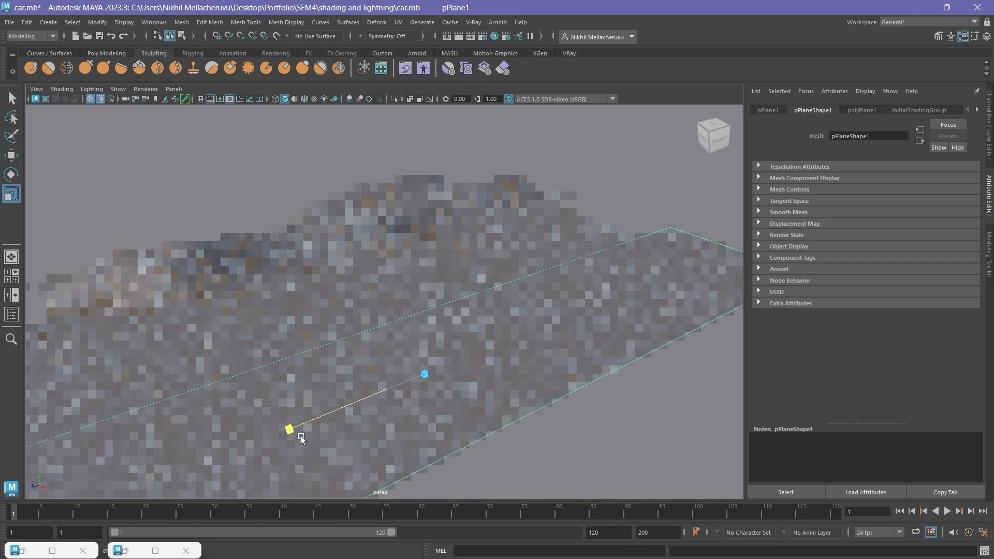
left_click(636, 216)
left_click_drag(418, 430, 507, 324, "alt")
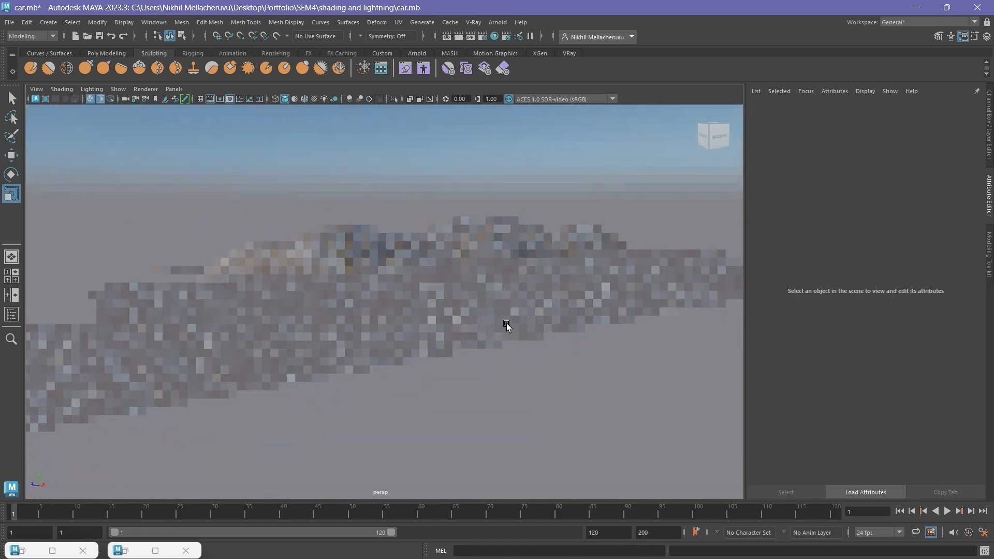
- Look through Render_Camera and move the hill mesh sideways toward the right of the frame
left_click(174, 88)
left_click(343, 154)
left_click(450, 339)
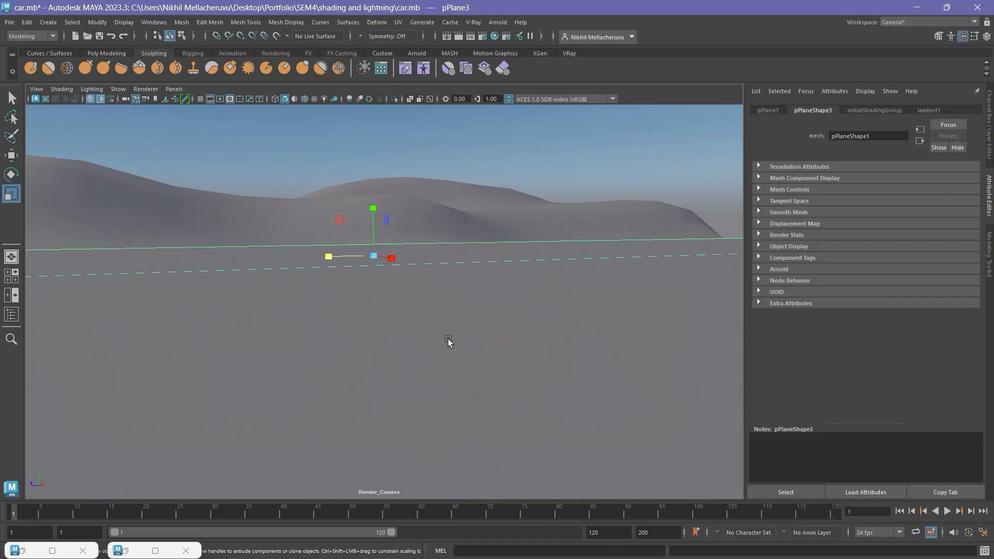
left_click(456, 216)
key("w")
left_click_drag(367, 247, 451, 217)
left_click(433, 284)
left_click(417, 271)
left_click(417, 272)
- Return to the persp view, select the V-Ray sun in the Outliner and open its attributes
left_click(175, 89)
mouse_move(197, 99)
left_click(294, 110)
left_click(665, 325)
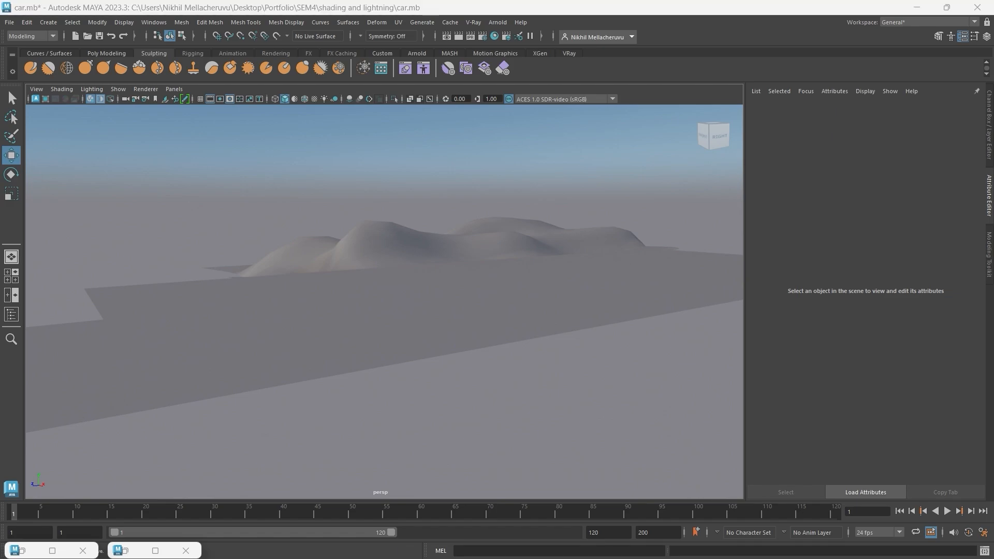
left_click(155, 551)
left_click(83, 128)
left_click(16, 129)
left_click(82, 138)
left_click_drag(331, 6, 386, 158)
left_click(353, 161)
left_click(776, 111)
left_click(820, 110)
- Try moving and scaling the V-Ray sun, and undo these changes
left_click_drag(540, 195, 575, 194)
left_click_drag(540, 145, 559, 299)
key("ctrl+z")
key("ctrl+z")
key("r")
left_click_drag(545, 196, 568, 198)
key("ctrl+z")
- Reposition the V-Ray sun lower over the landscape for dimmer lighting
key("w")
left_click_drag(503, 146, 561, 226)
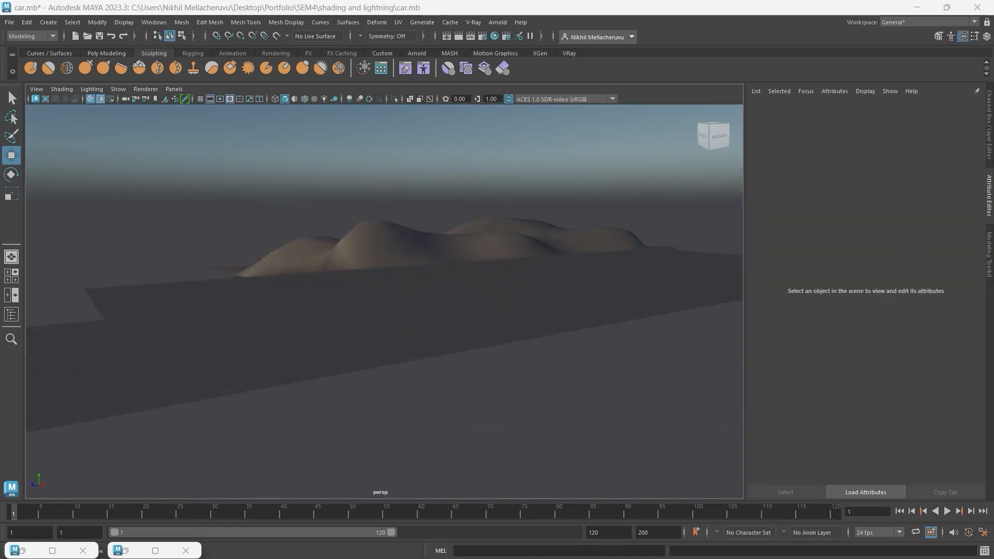
- Switch to a side-by-side layout of Render_Camera and persp, and start the live V-Ray preview in the Render_Camera view
left_click(11, 295)
left_click(174, 89)
mouse_move(226, 102)
left_click(341, 101)
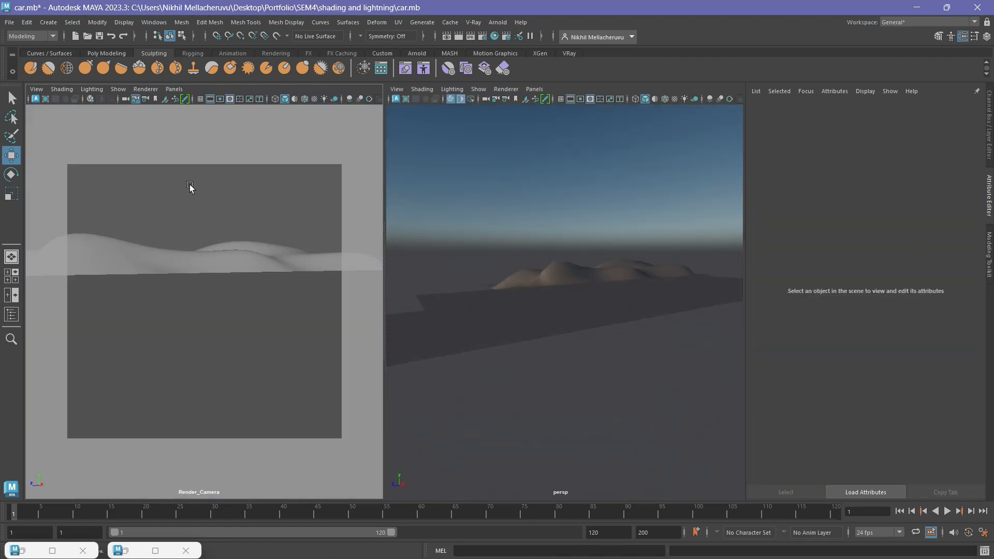
left_click(90, 99)
- Stop the live preview in the persp view and inspect the V-Ray sun there
left_click(339, 330)
left_click_drag(538, 279, 565, 271, "alt")
left_click(451, 99)
scroll(616, 265, "down", 4)
left_click(614, 263)
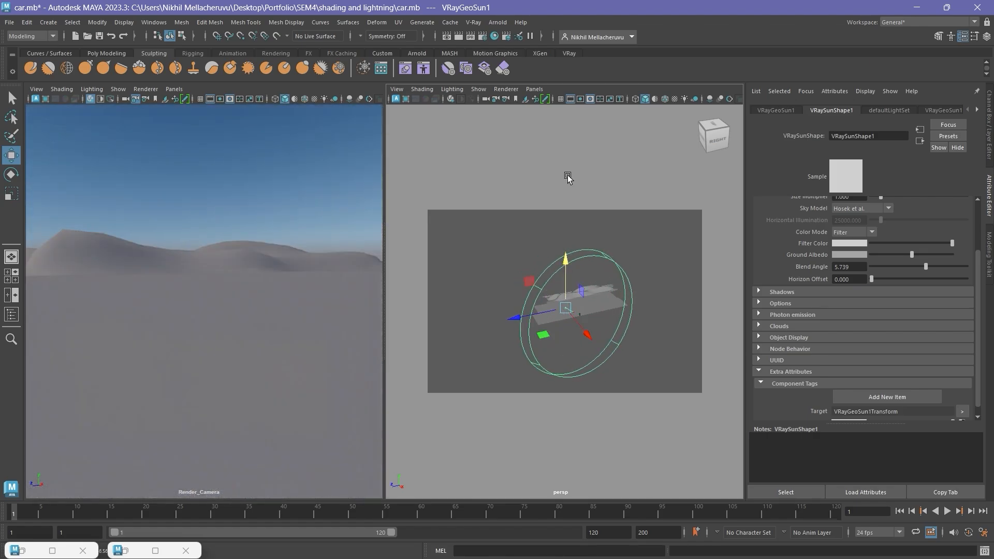
left_click(568, 191)
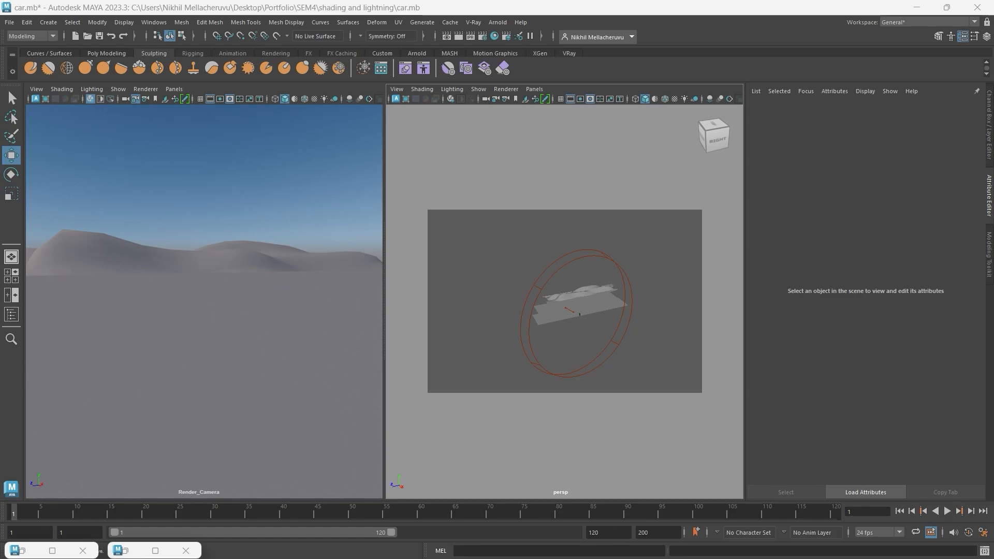
- Select Render_Camera in the Outliner and set its physical camera Exposure Value to 13.36
left_click(53, 551)
left_click_drag(381, 4, 380, 23)
left_click(523, 29)
left_click(156, 550)
left_click_drag(291, 4, 290, 55)
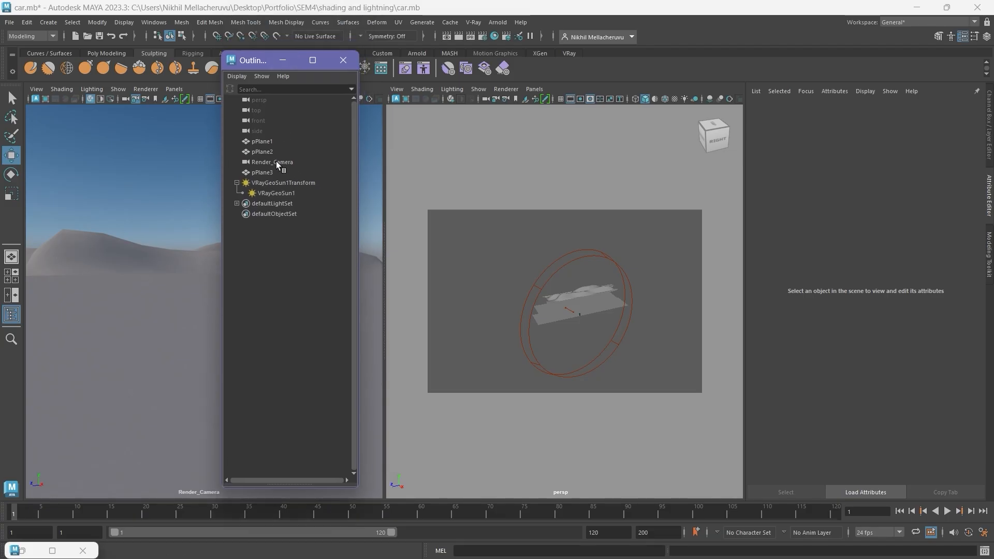
left_click(278, 164)
left_click(296, 60)
scroll(947, 279, "down", 5)
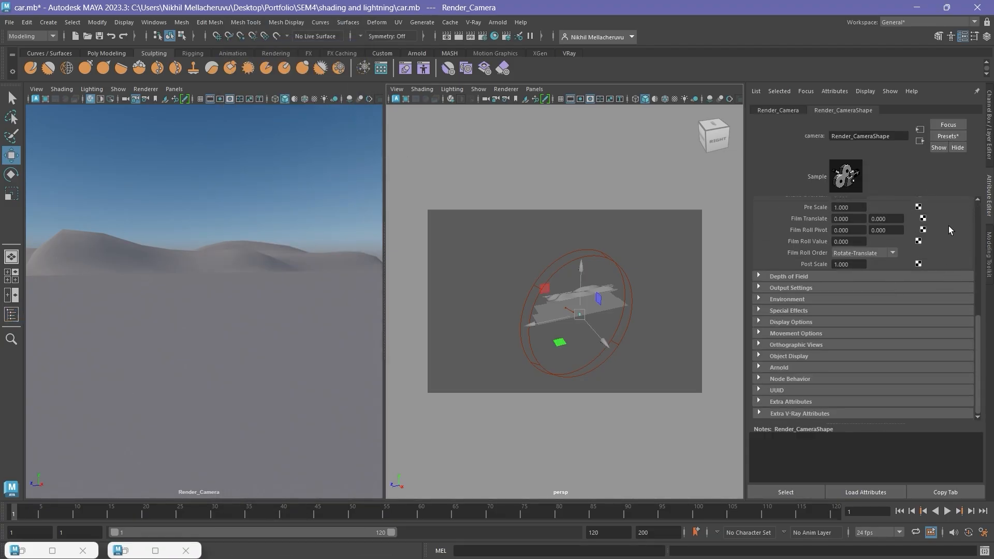
left_click(883, 414)
scroll(910, 312, "down", 6)
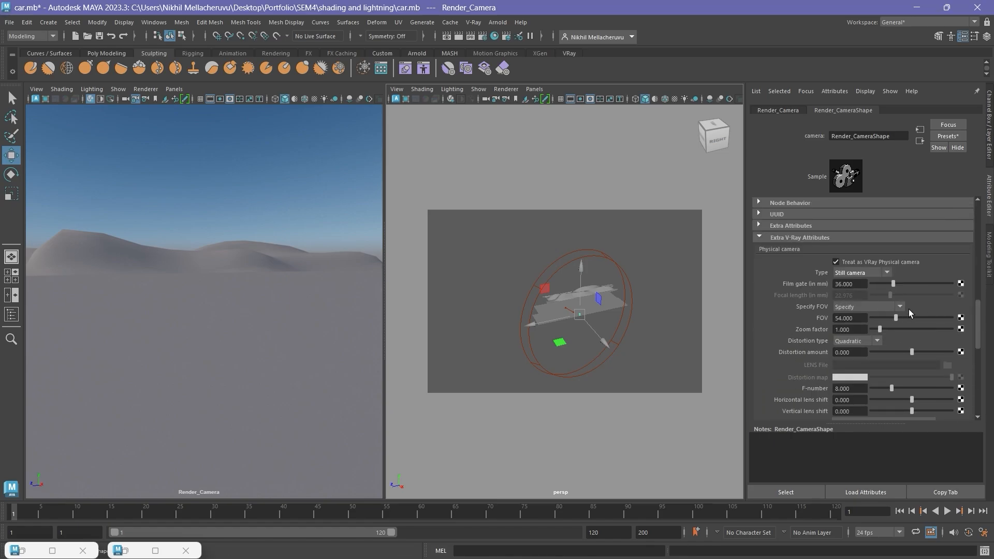
scroll(909, 313, "down", 8)
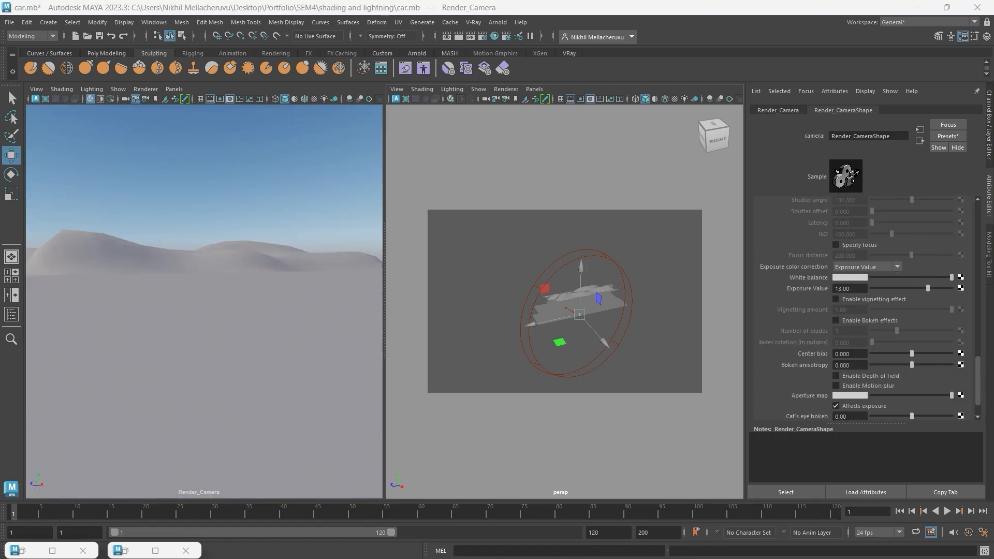
left_click_drag(904, 288, 929, 288)
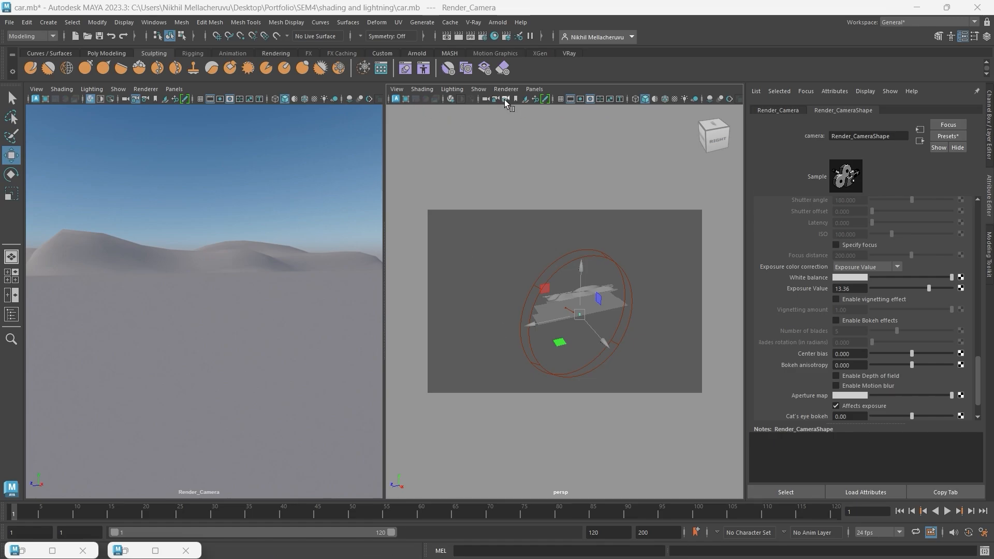
- Look at the V-Ray Material Library Browser, close it and open the Chaos Cosmos Browser
left_click(569, 53)
left_click(613, 69)
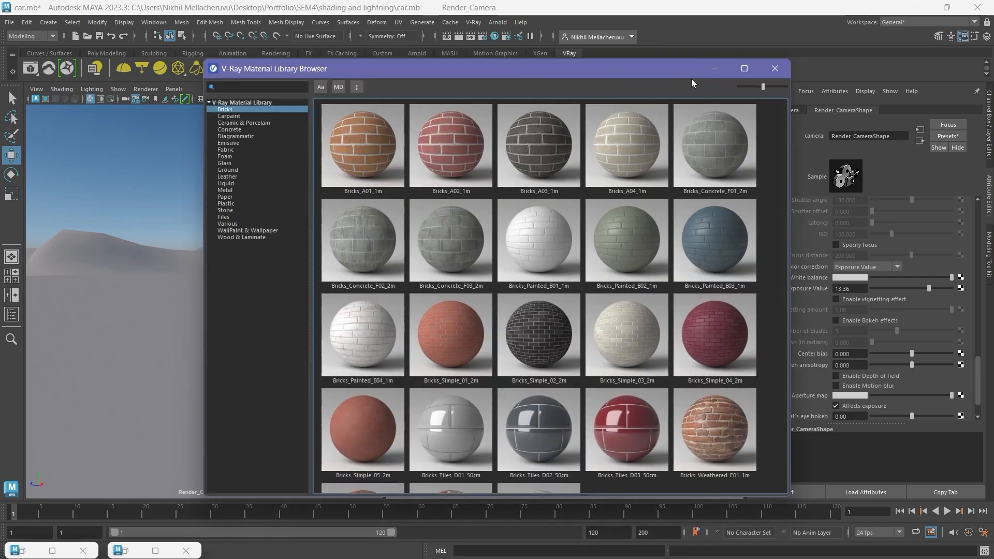
left_click(774, 68)
left_click(629, 68)
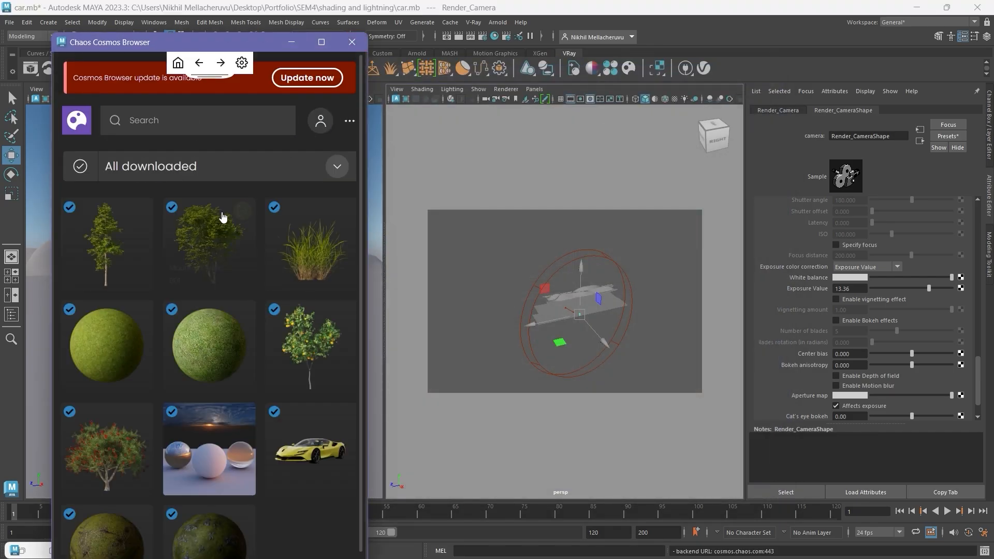
- Browse the tree models in the Vegetation category of the Chaos Cosmos Browser
left_click(338, 128)
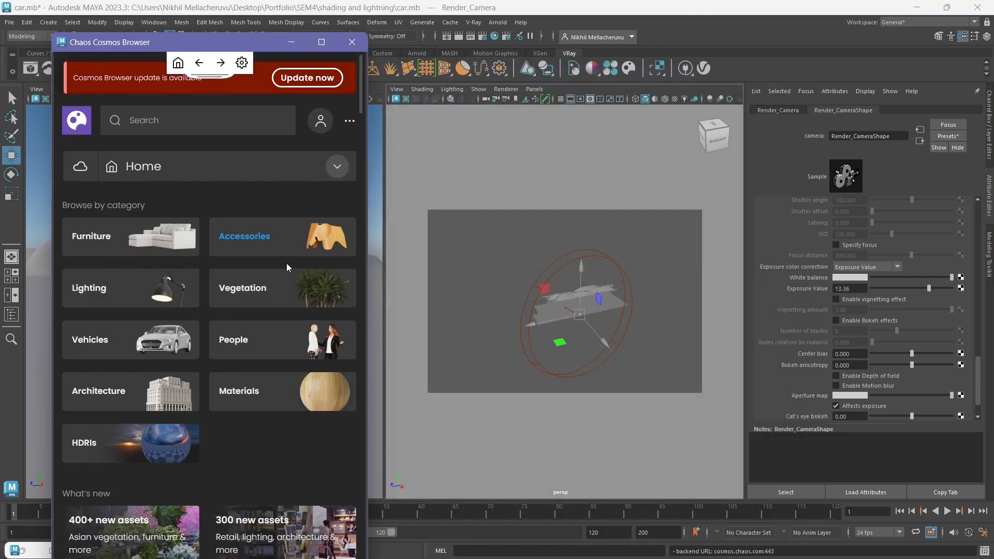
left_click(300, 289)
scroll(253, 277, "down", 5)
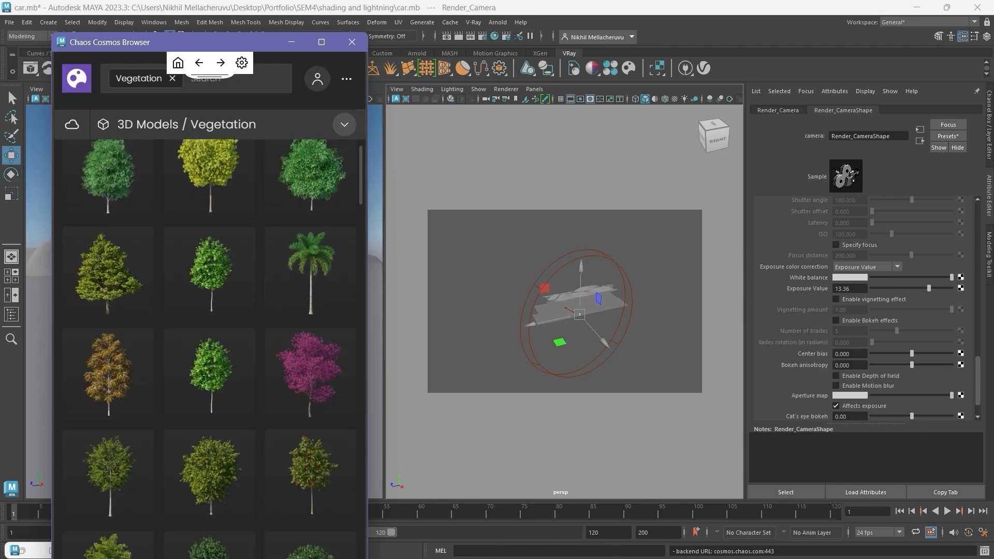
left_click(293, 254)
left_click(86, 106)
left_click(339, 106)
left_click(339, 106)
left_click(339, 106)
left_click(339, 106)
left_click(75, 67)
scroll(350, 228, "down", 10)
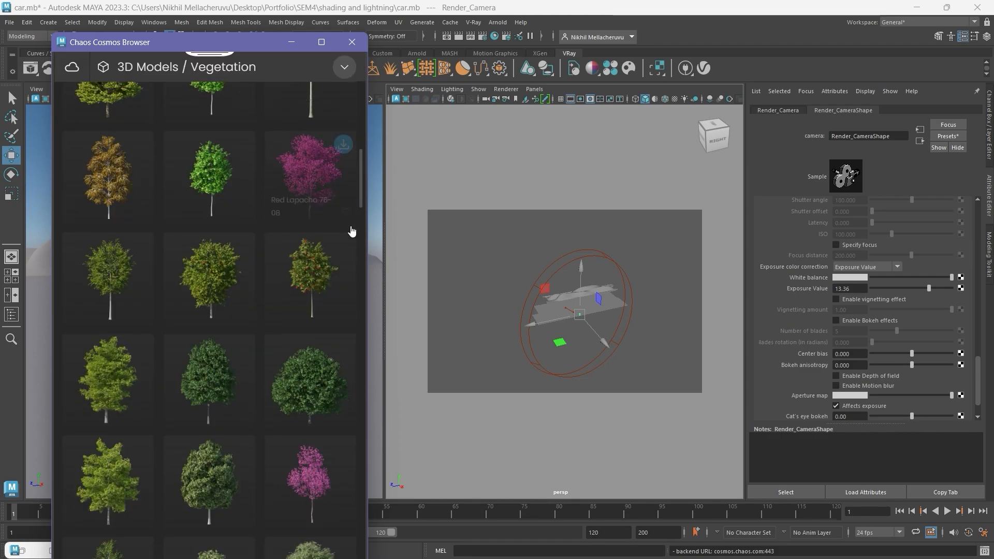
scroll(100, 149, "down", 8)
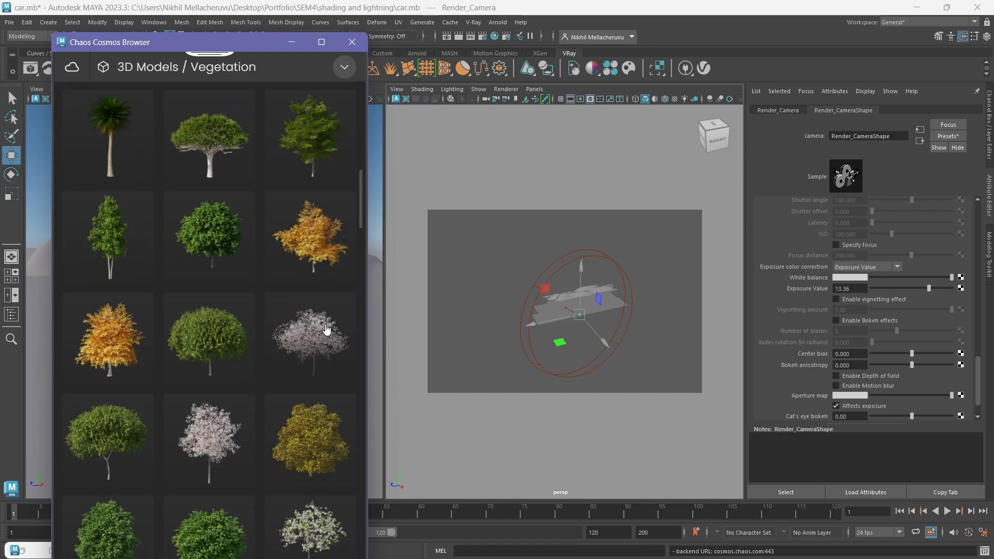
- Search the vegetation assets for "palm tree avenue 001", then download and import the Date Palm 001 into the scene
left_click_drag(361, 201, 347, 77)
left_click(258, 126)
type("palm")
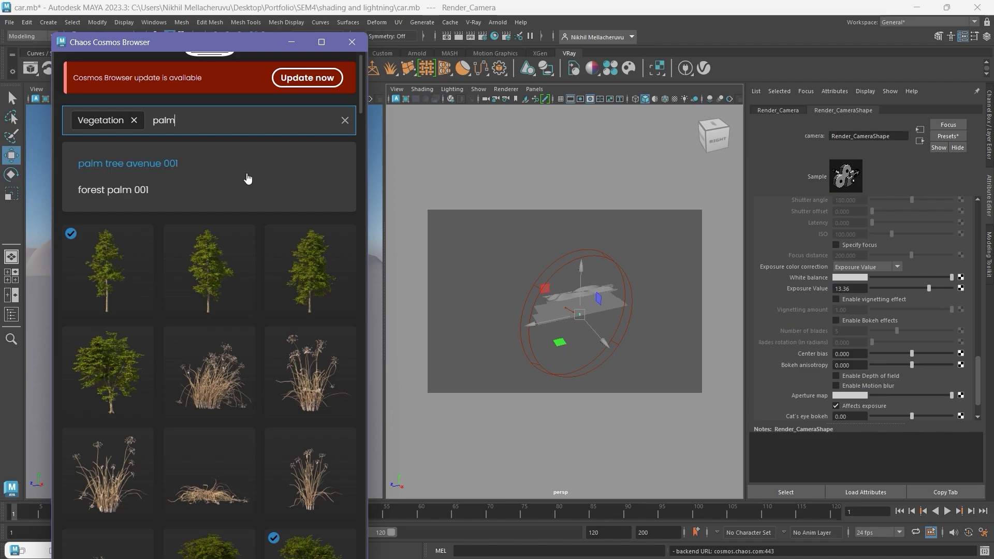
left_click(243, 170)
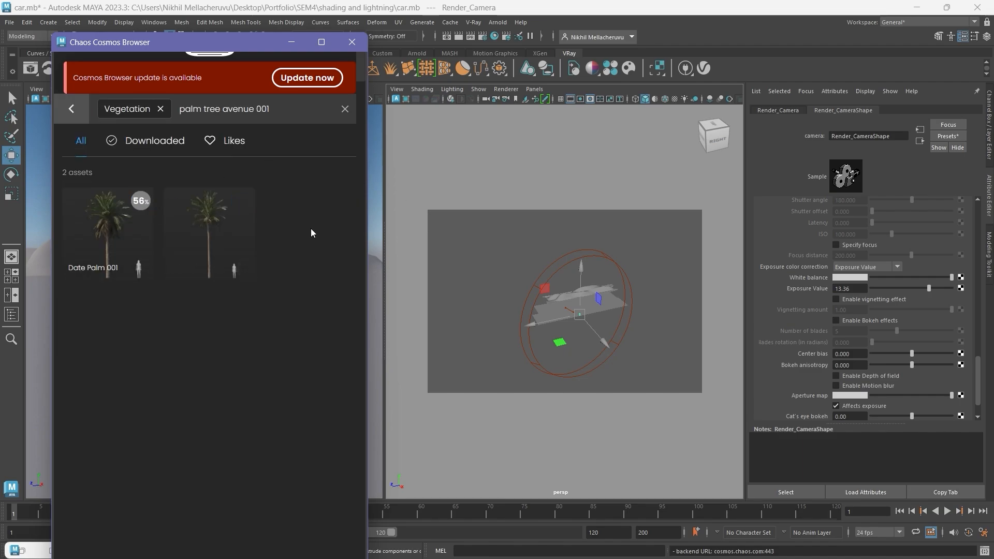
left_click(140, 200)
left_click(292, 42)
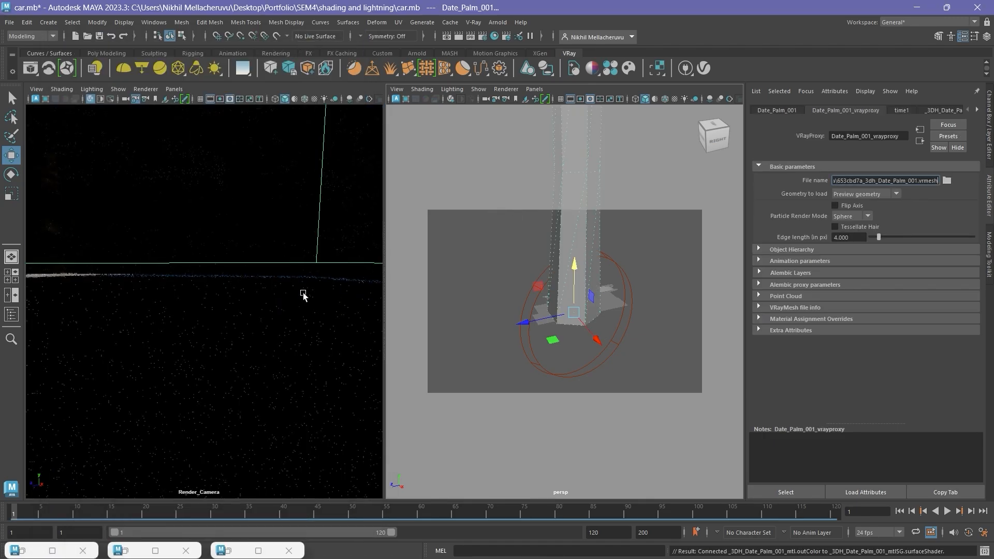
left_click(257, 549)
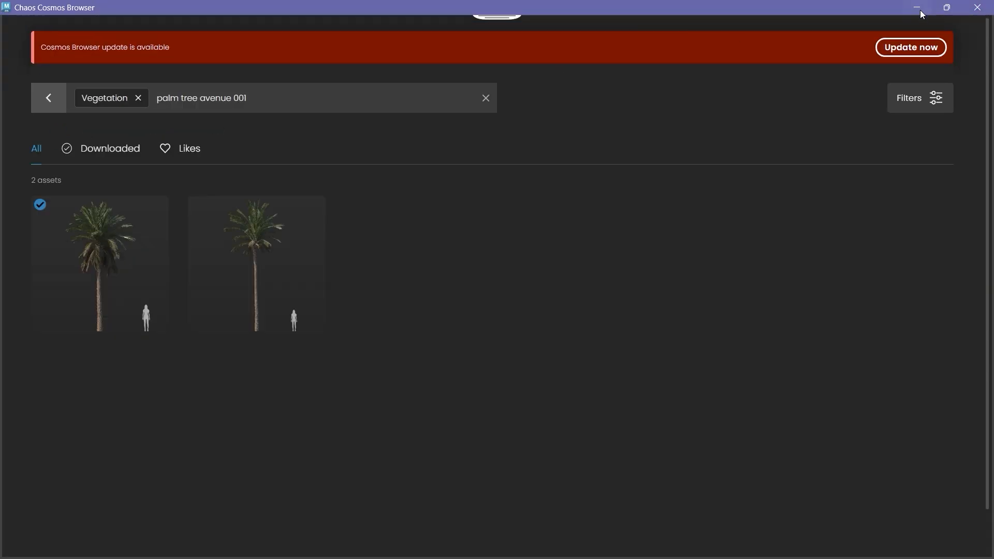
left_click(917, 9)
left_click(156, 550)
left_click(917, 7)
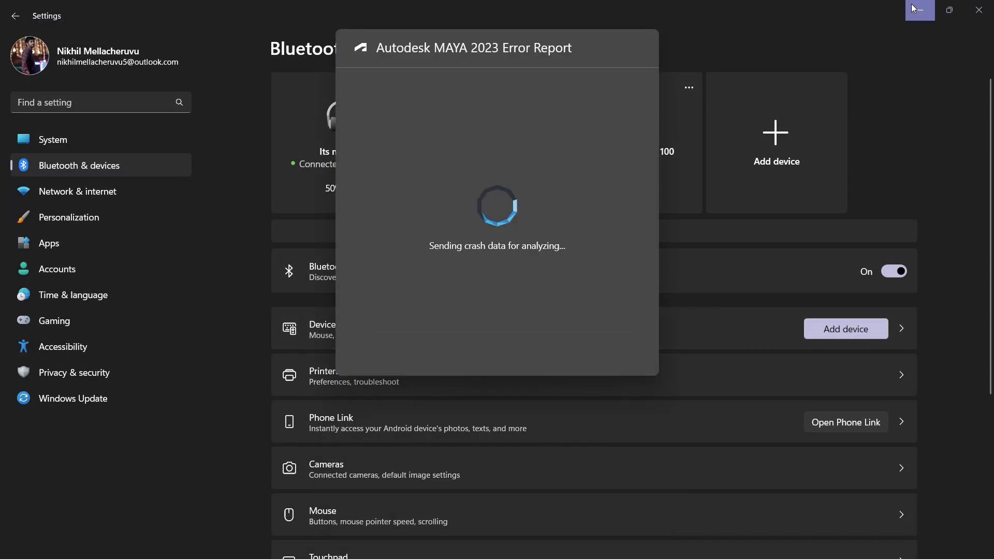
left_click(914, 8)
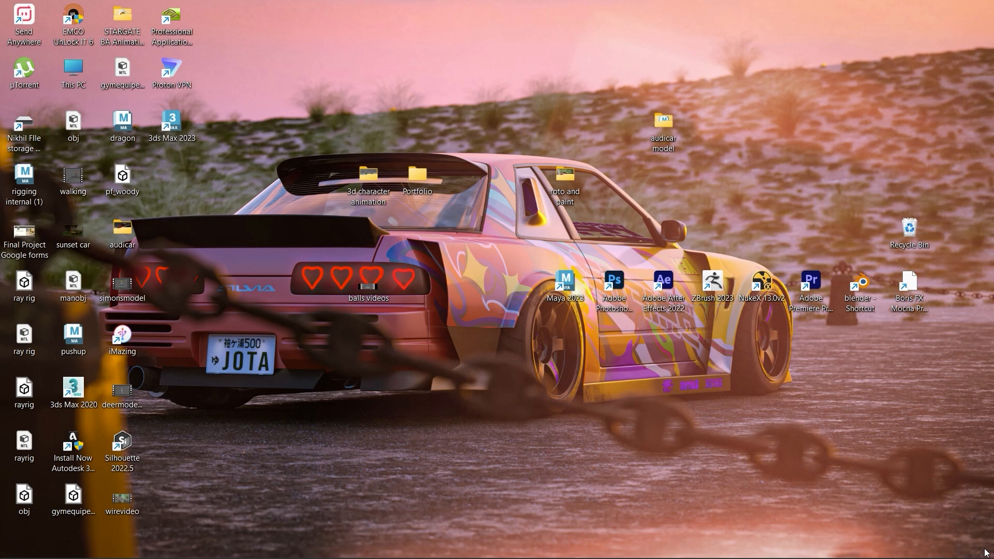
left_click(959, 543)
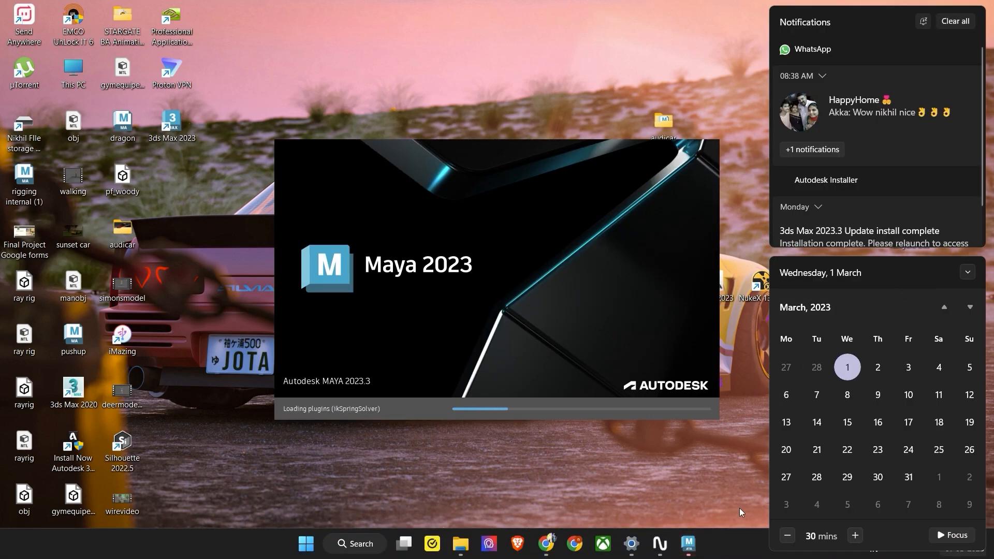
left_click(732, 483)
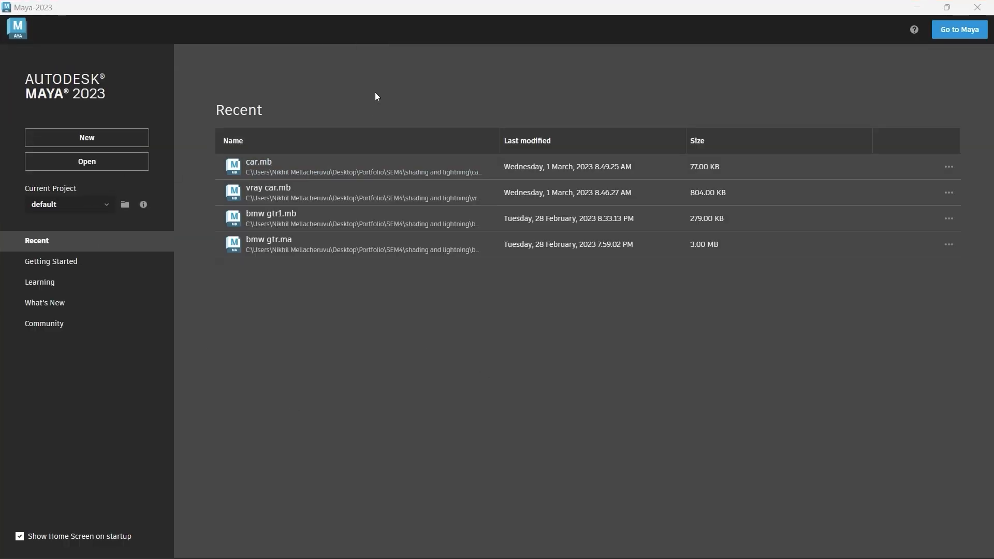
- Reopen the recent scene car.mb and look through Render_Camera in the viewport
left_click(396, 173)
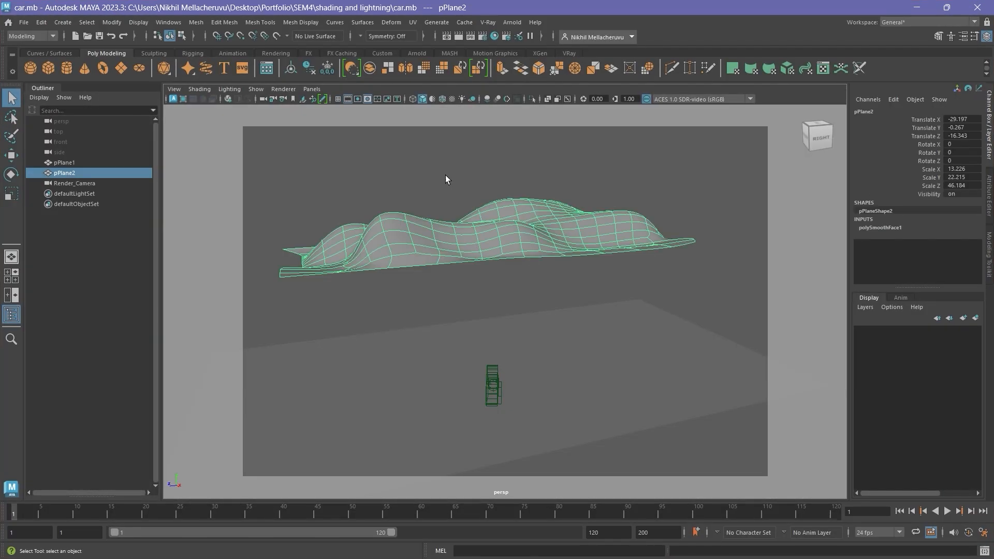
left_click(312, 88)
mouse_move(357, 99)
left_click(431, 102)
left_click(435, 156)
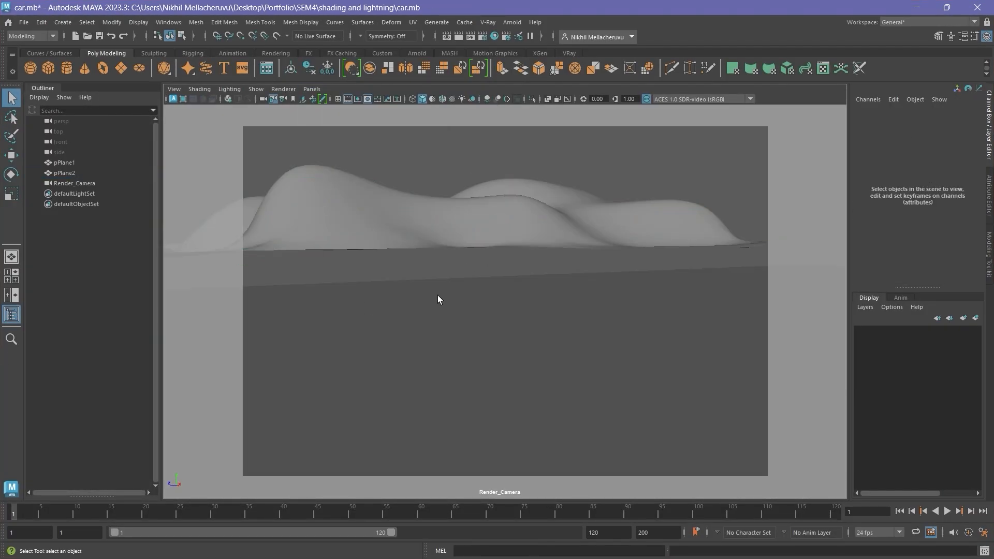
- Duplicate the flat ground plane in front of the hills and show the copy in the persp view
left_click(464, 313)
key("w")
key("ctrl+d")
left_click(433, 176)
left_click(433, 225)
left_click_drag(503, 201, 506, 222)
left_click(421, 145)
left_click(313, 89)
mouse_move(353, 99)
left_click(420, 112)
left_click_drag(493, 319, 559, 336, "alt")
left_click(597, 393)
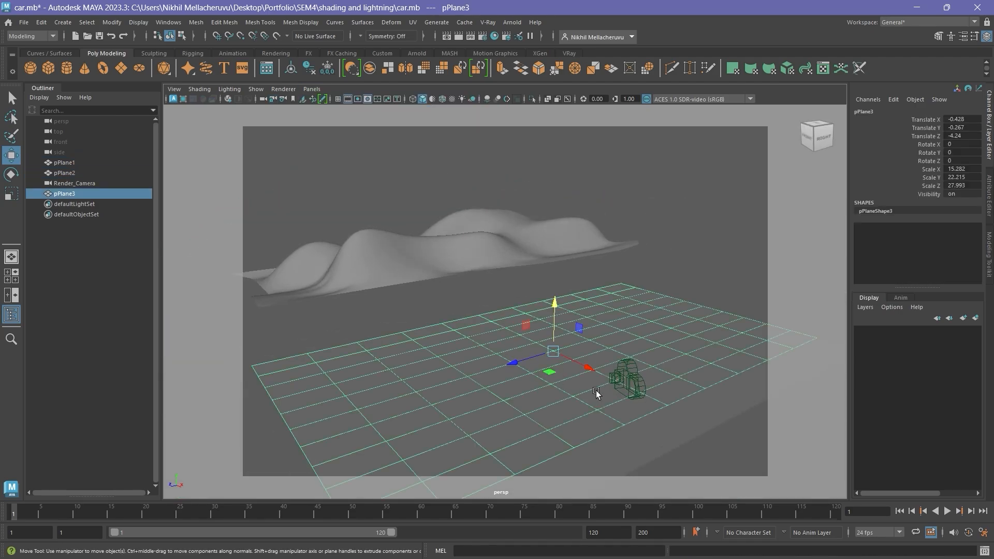
- Move the duplicated ground plane back towards the hills, to Translate X -13.491 and Translate Y -0.254
left_click(492, 251)
left_click_drag(466, 211, 468, 262)
left_click_drag(585, 362, 606, 348, "alt")
key("ctrl+z")
left_click(605, 347)
left_click(605, 348)
left_click_drag(414, 295, 460, 334, "alt")
left_click_drag(704, 281, 517, 225)
left_click_drag(658, 269, 546, 232, "alt")
left_click(517, 203)
left_click_drag(467, 215, 411, 217)
left_click_drag(430, 259, 528, 311, "alt")
left_click(456, 290)
left_click_drag(432, 249, 432, 248)
left_click(585, 311)
left_click_drag(580, 295, 455, 249, "alt")
- Scale the duplicated ground plane wider along its Z axis so it spans more of the hills' base
key("r")
left_click_drag(386, 248, 362, 252)
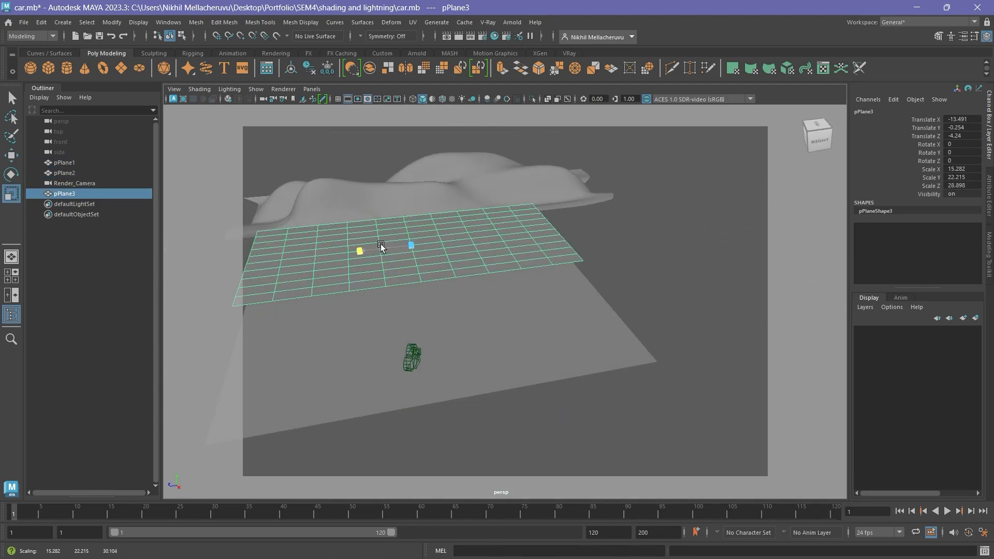
left_click(399, 321)
left_click_drag(405, 334, 386, 338)
- Look through Render_Camera and fine-tune the duplicated plane's height and position at the foot of the hills
left_click(311, 89)
left_click(435, 99)
left_click(547, 207)
left_click(499, 228)
key("w")
left_click_drag(393, 208, 393, 194)
left_click_drag(368, 247, 484, 245)
left_click(490, 286)
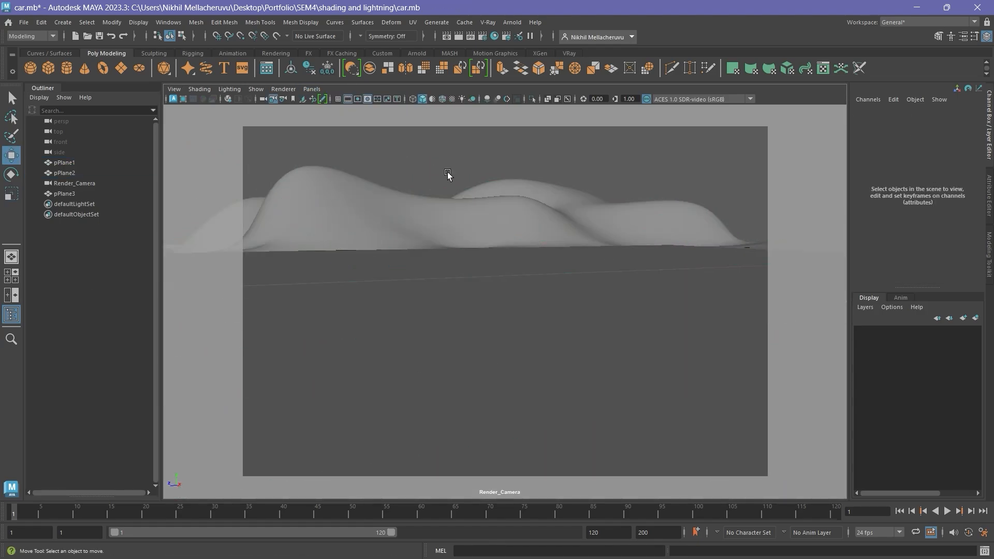
- Save car.mb and set the scene to render using V-Ray in the render settings
left_click(484, 38)
left_click(366, 90)
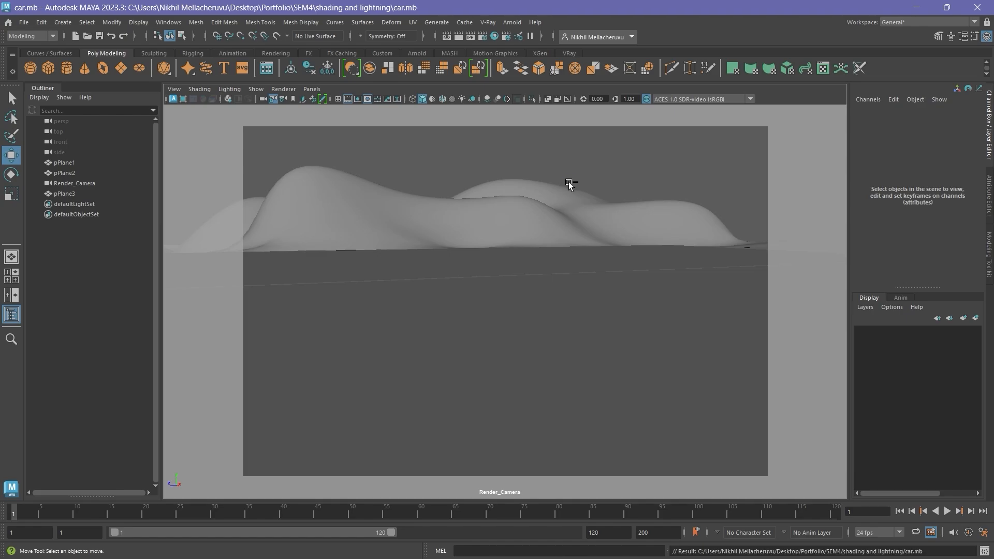
left_click(483, 37)
left_click(322, 93)
left_click(107, 62)
left_click(24, 63)
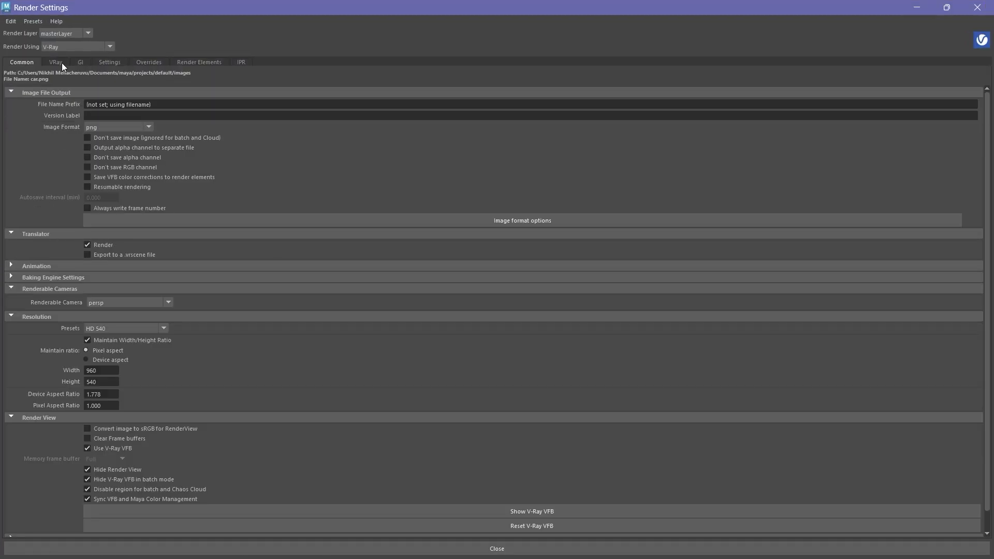
left_click(122, 361)
left_click(166, 548)
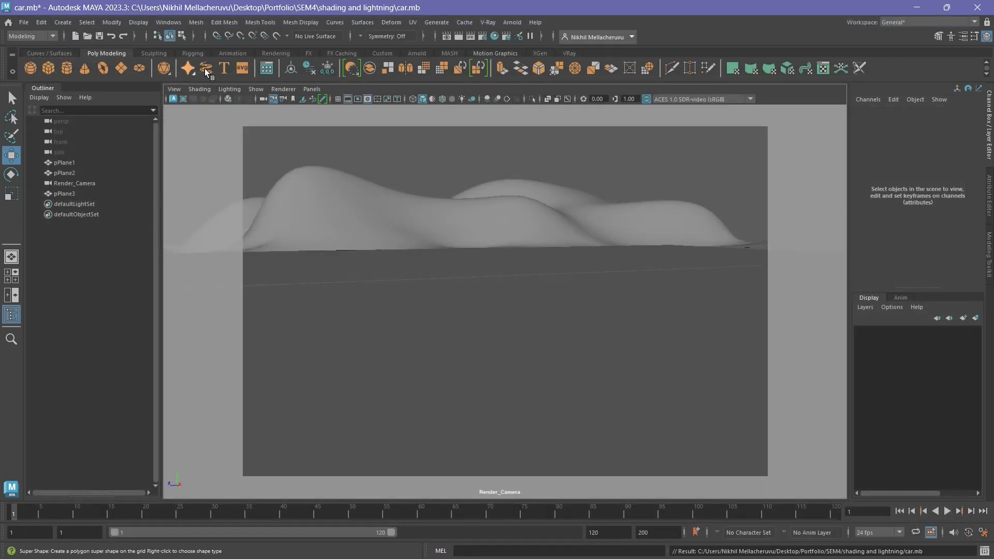
- Create a V-Ray sun and a V-Ray sky in the Environment overrides of the render settings
left_click(483, 38)
left_click(57, 63)
left_click(148, 62)
left_click(263, 233)
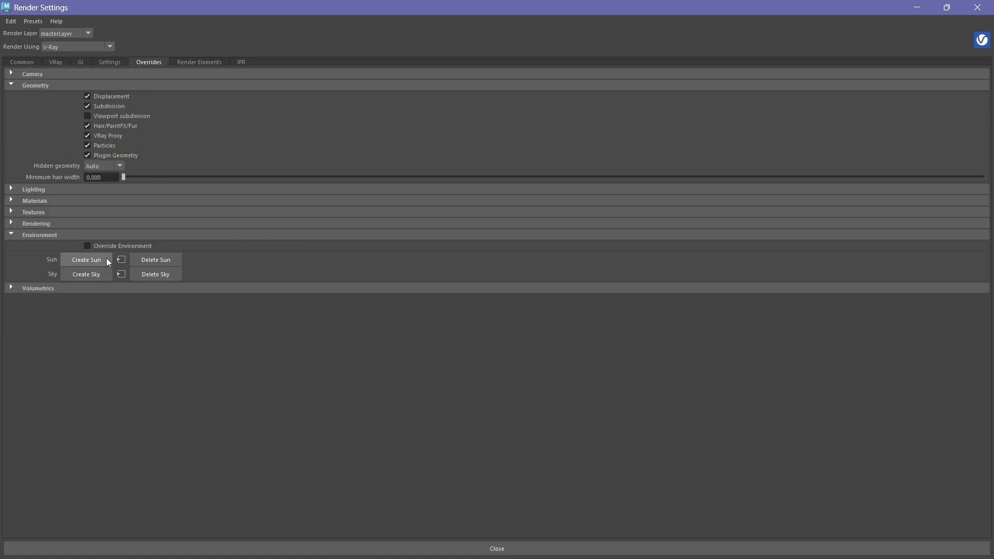
left_click(106, 260)
left_click(107, 274)
left_click(917, 8)
- Start the live V-Ray preview in the Render_Camera view and nudge the framing of the hills slightly
left_click(312, 90)
mouse_move(331, 99)
left_click(440, 98)
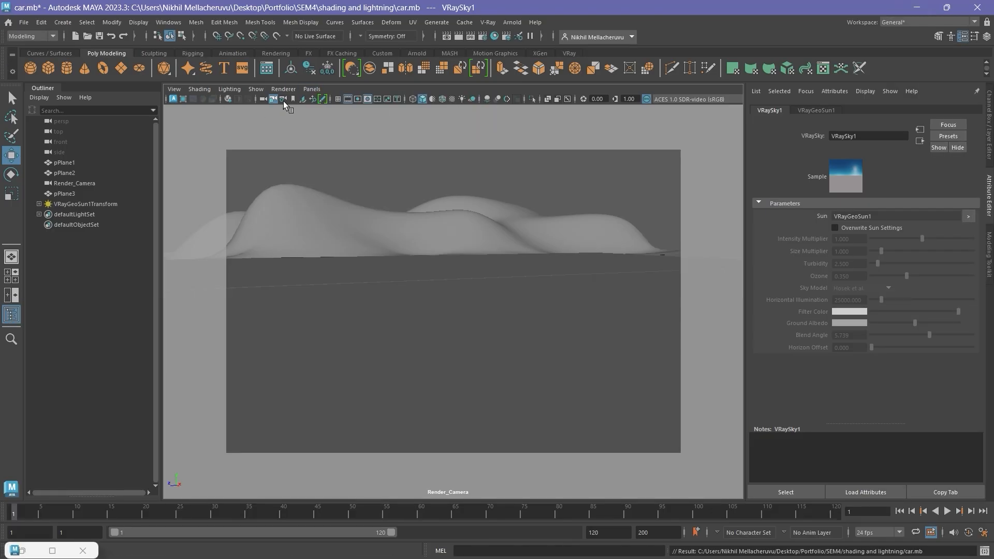
left_click(294, 118)
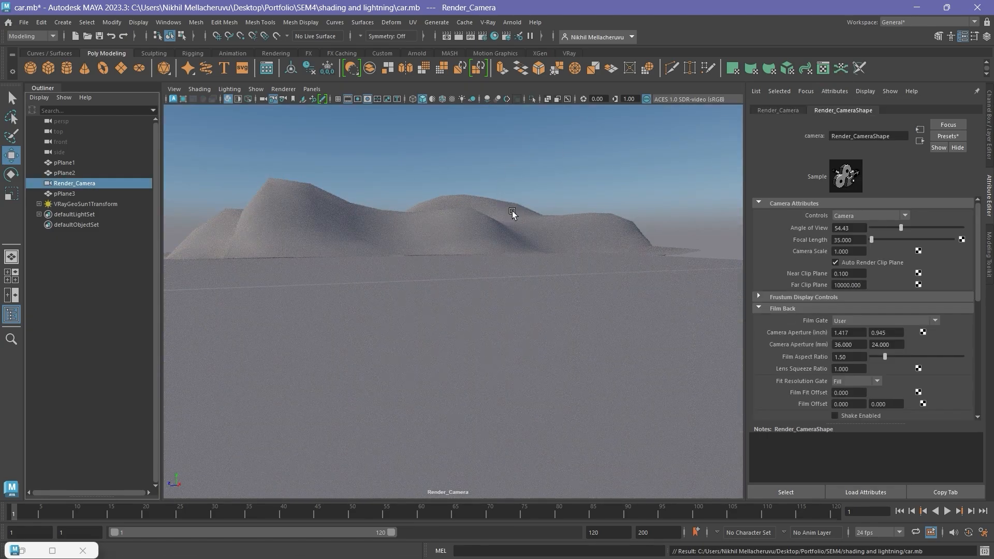
left_click(426, 253)
left_click(595, 161)
left_click(561, 265)
left_click_drag(310, 265, 317, 266)
- Adjust the exposure in Render_CameraShape's extra V-Ray attributes to brighten the preview slightly
left_click(666, 135)
scroll(923, 287, "down", 18)
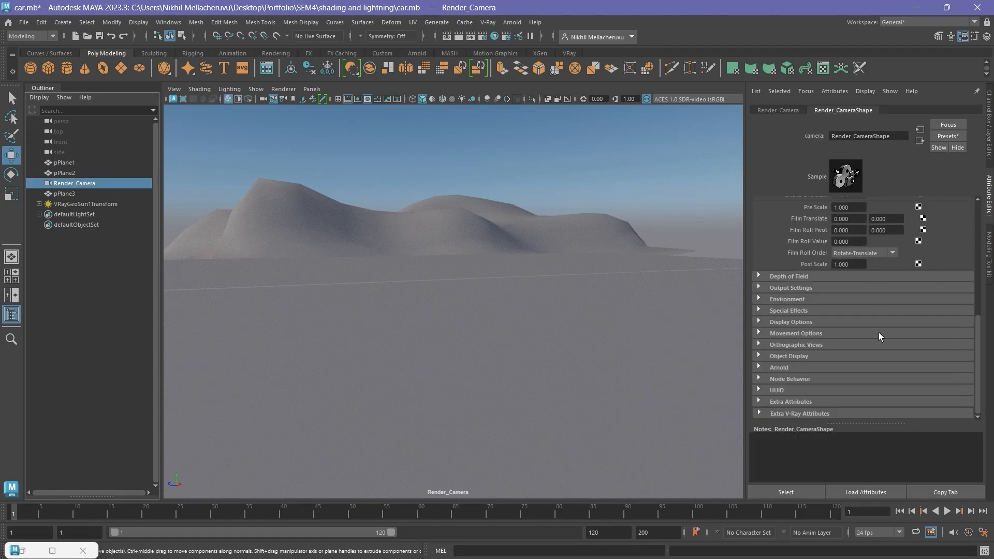
left_click(886, 307)
left_click(882, 328)
scroll(775, 241, "up", 8)
scroll(779, 212, "up", 2)
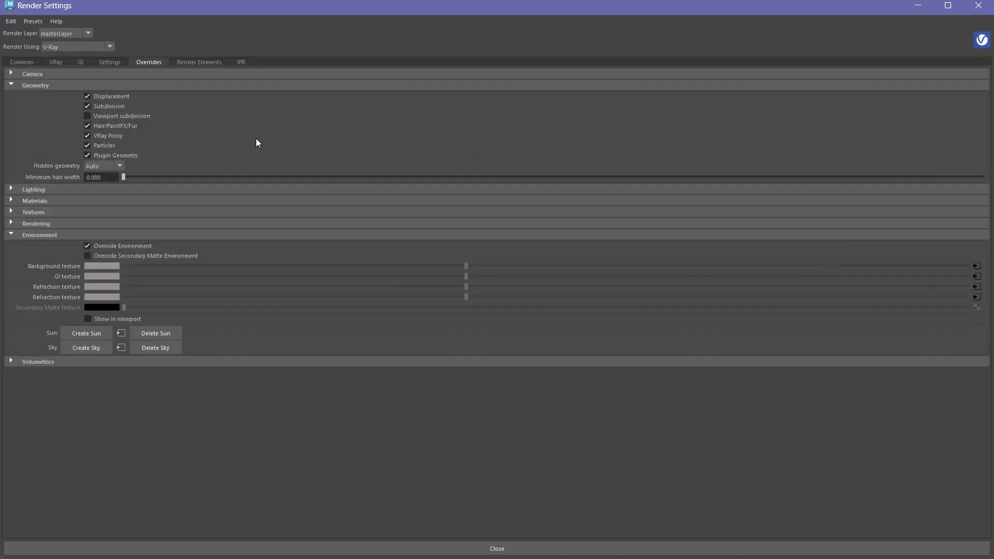
- Add a Denoiser render element in the V-Ray render settings and save car.mb
left_click(199, 62)
left_click(19, 186)
left_click(544, 87)
left_click(918, 5)
left_click(879, 215)
left_click(879, 214)
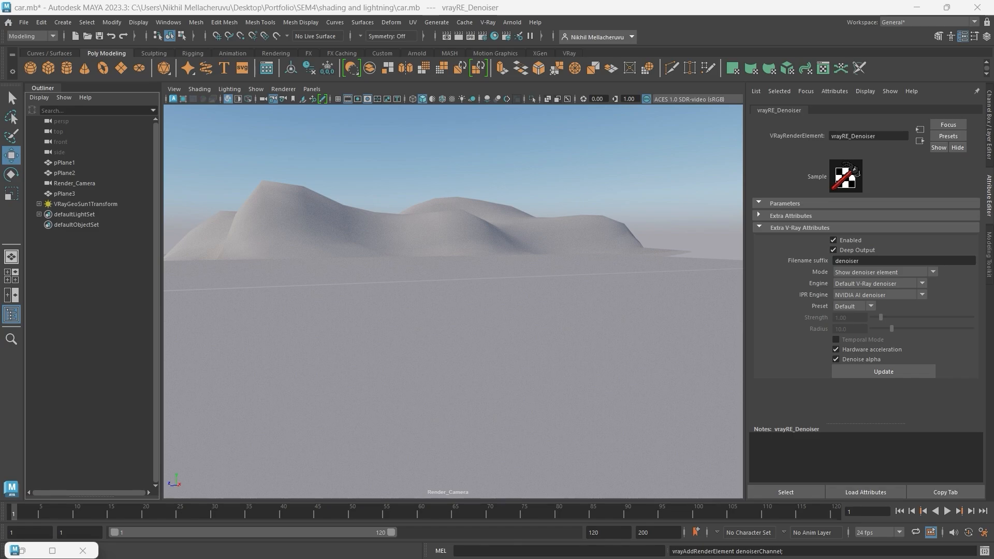
left_click(400, 293)
left_click(315, 160)
key("ctrl+s")
- Expand VRayGeoSun1Transform in the Outliner and examine its transform attributes
left_click(78, 205)
left_click(39, 205)
left_click(76, 224)
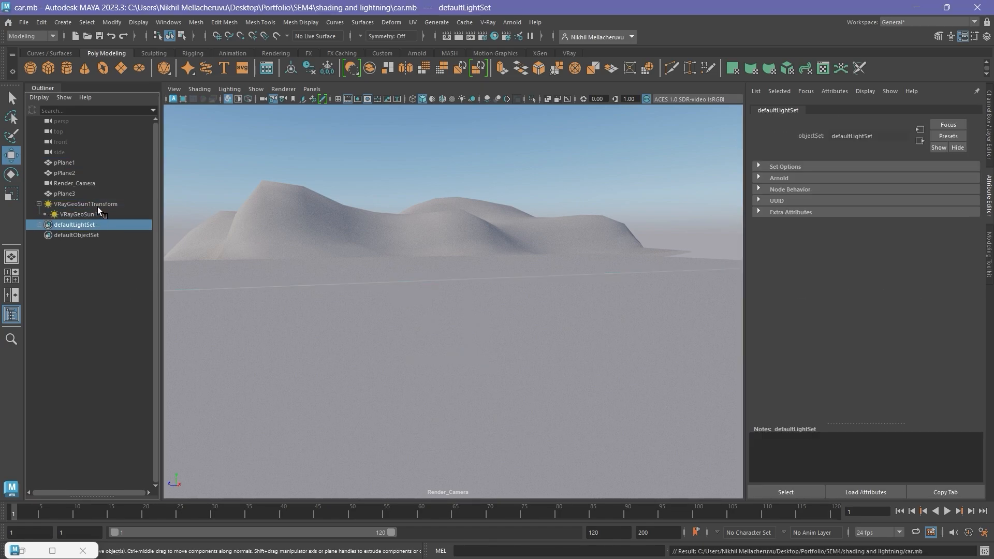
left_click(97, 205)
left_click(789, 110)
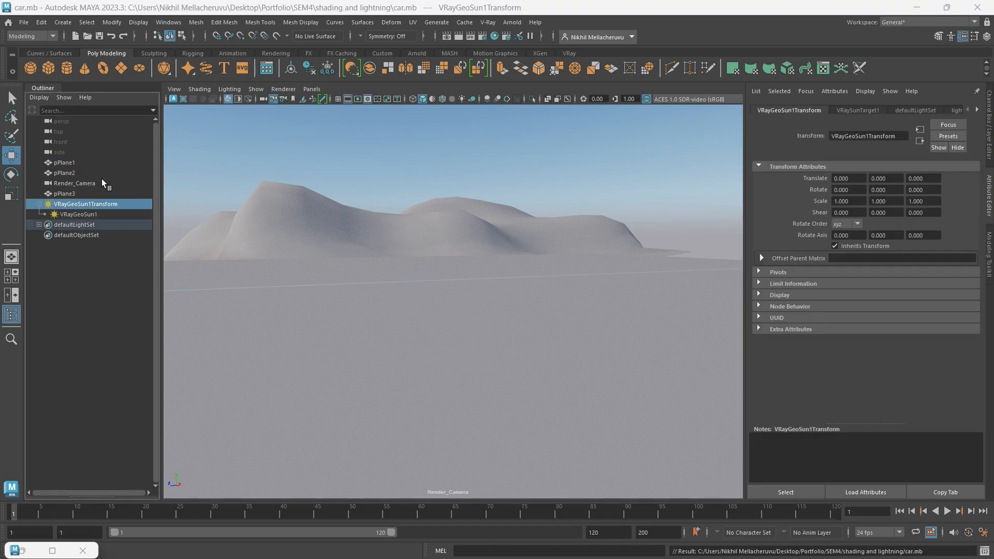
- Select Render_Camera and fine-tune the exposure in its shape's V-Ray physical camera attributes
left_click(102, 182)
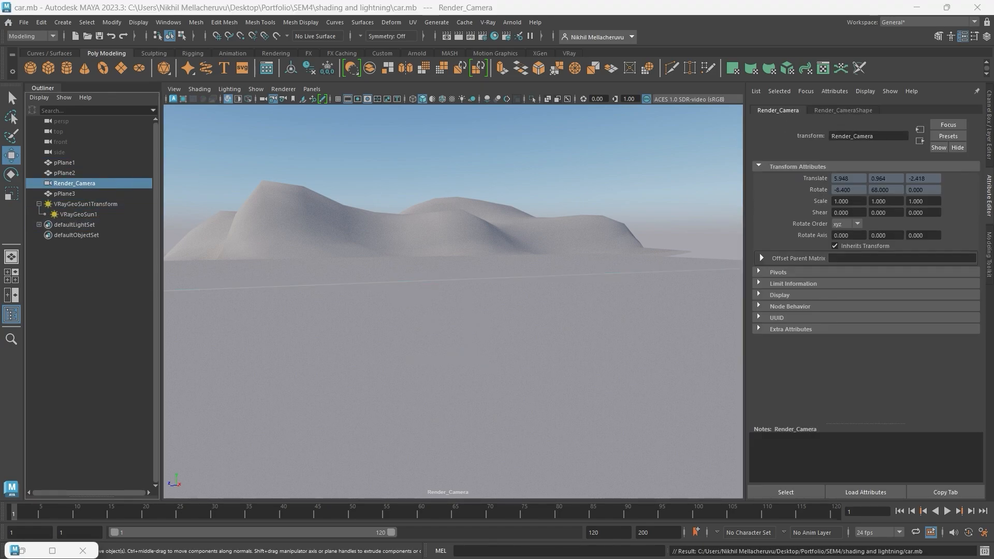
left_click(823, 110)
scroll(942, 260, "down", 6)
scroll(952, 253, "down", 8)
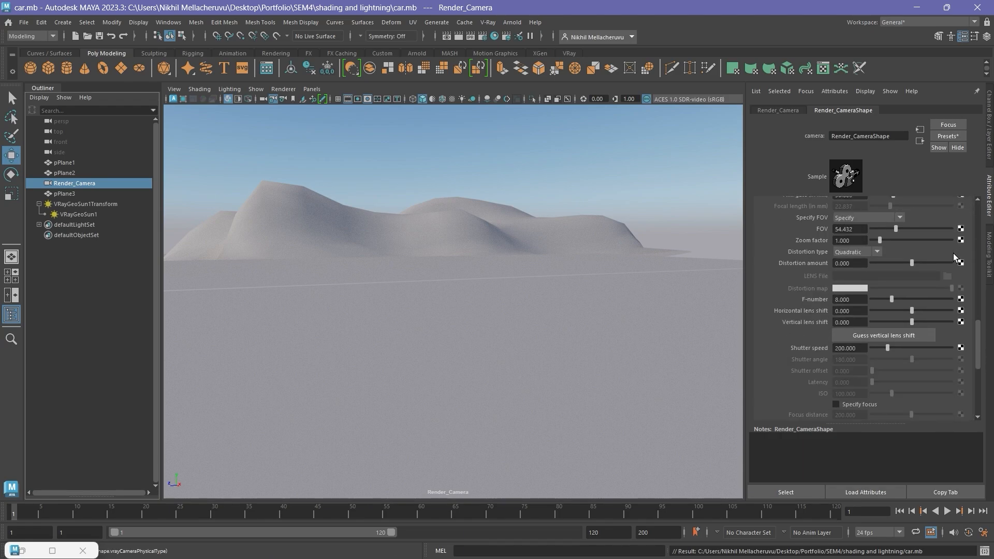
left_click_drag(928, 271, 926, 273)
- Shift the Render_Camera framing slightly, then turn the viewport's resolution gate off and back on
left_click(568, 224)
left_click_drag(419, 255, 427, 259)
left_click(513, 267)
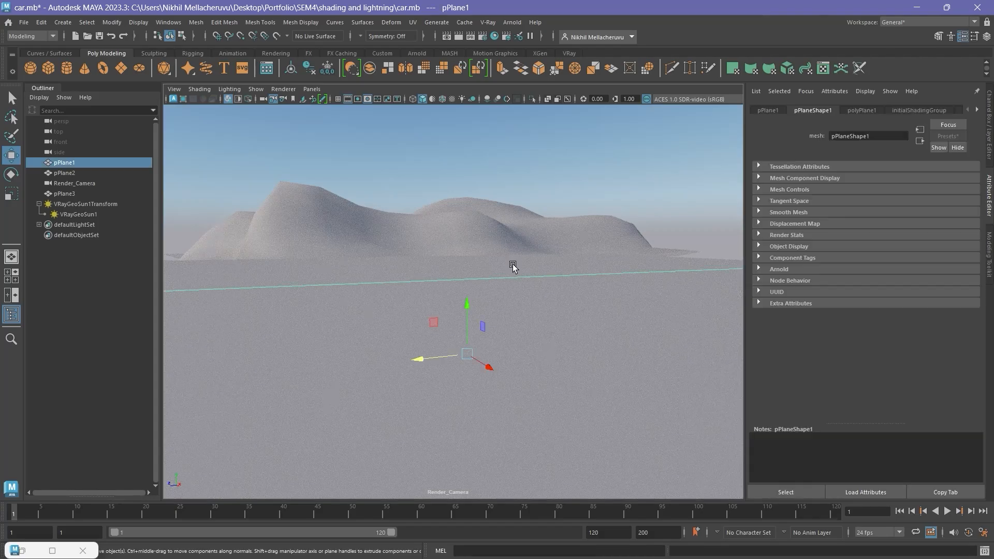
left_click(358, 97)
left_click(98, 321)
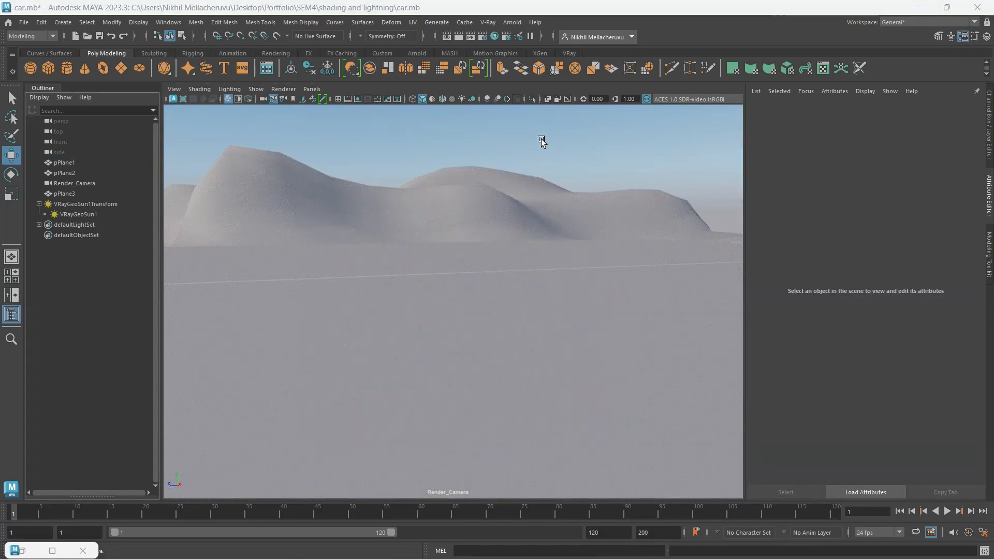
left_click(357, 99)
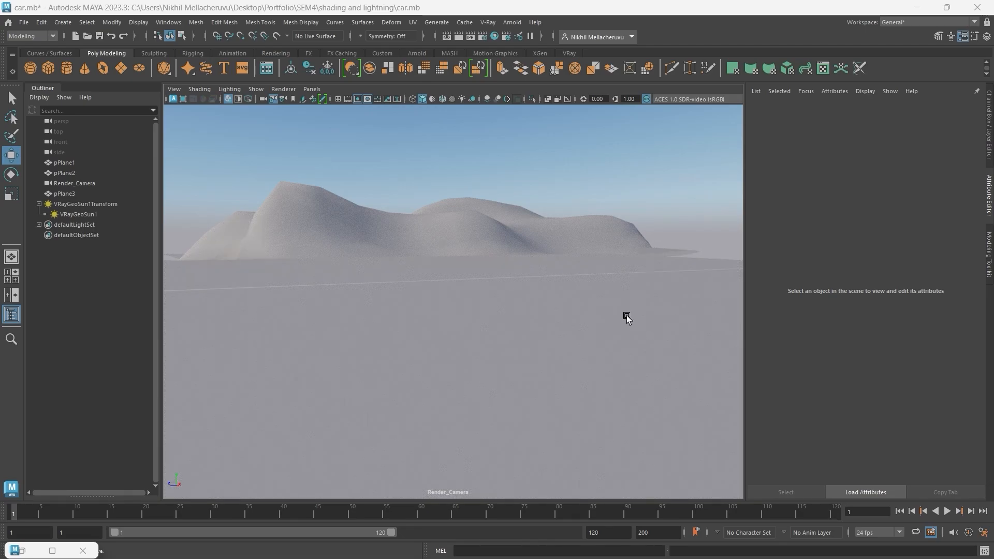
- Save car.mb and open the Chaos Cosmos Browser
key("ctrl+s")
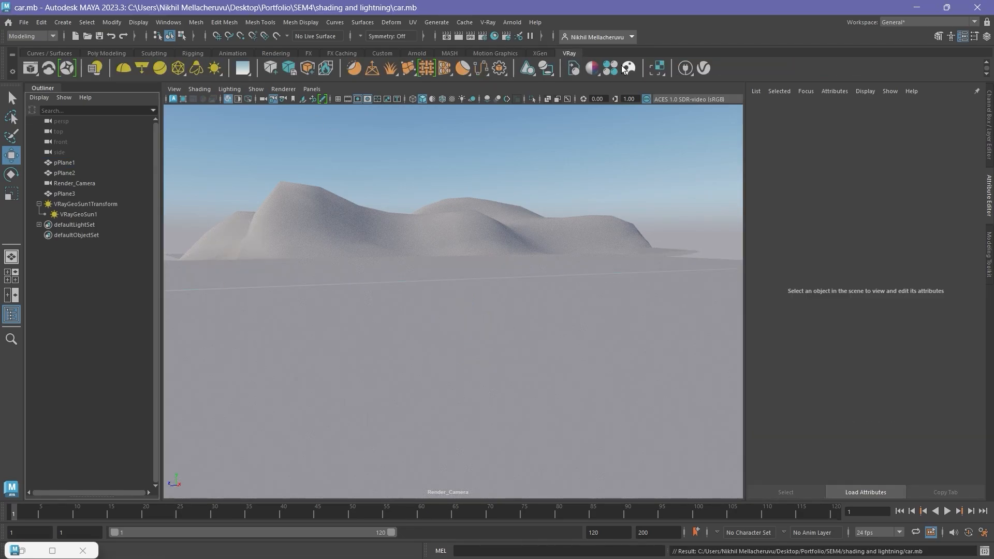
left_click(610, 68)
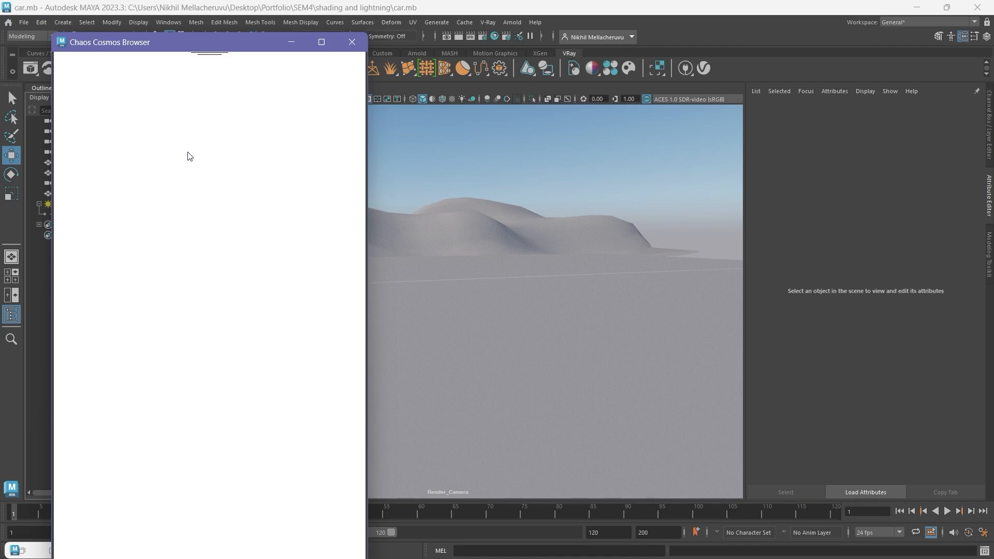
- Import the date palm from the downloaded Chaos Cosmos assets into the scene
left_click(80, 171)
left_click(187, 73)
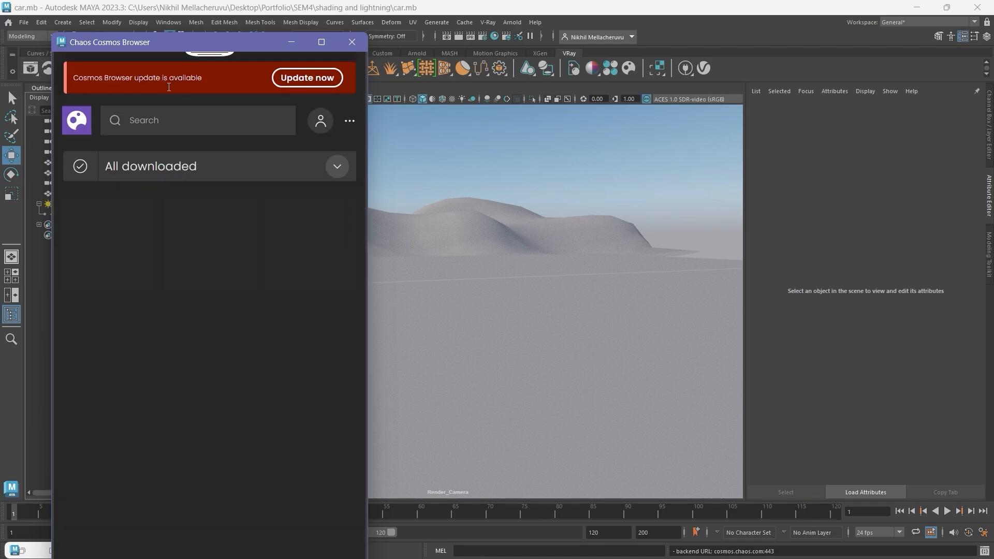
scroll(282, 230, "down", 1)
left_click(344, 479)
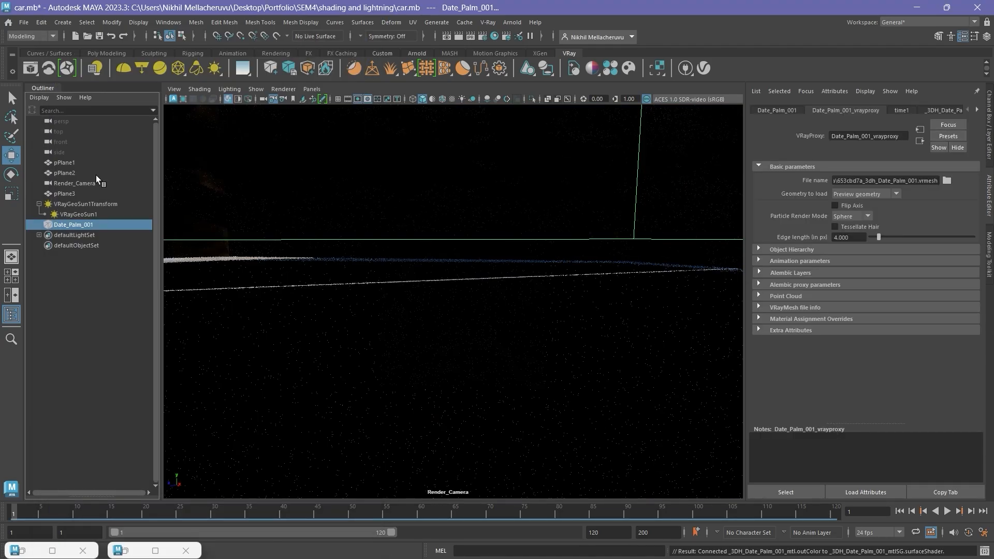
- Examine Date_Palm_001 from a distance in the perspective view, then return to the Render_Camera view
key("r")
left_click(306, 90)
mouse_move(327, 100)
left_click(427, 100)
scroll(518, 269, "down", 15)
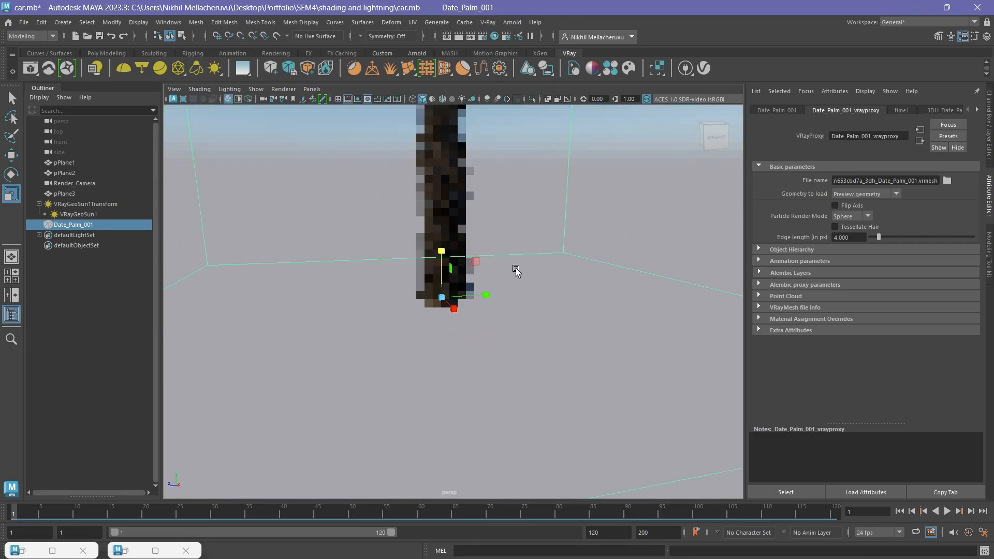
scroll(518, 269, "down", 10)
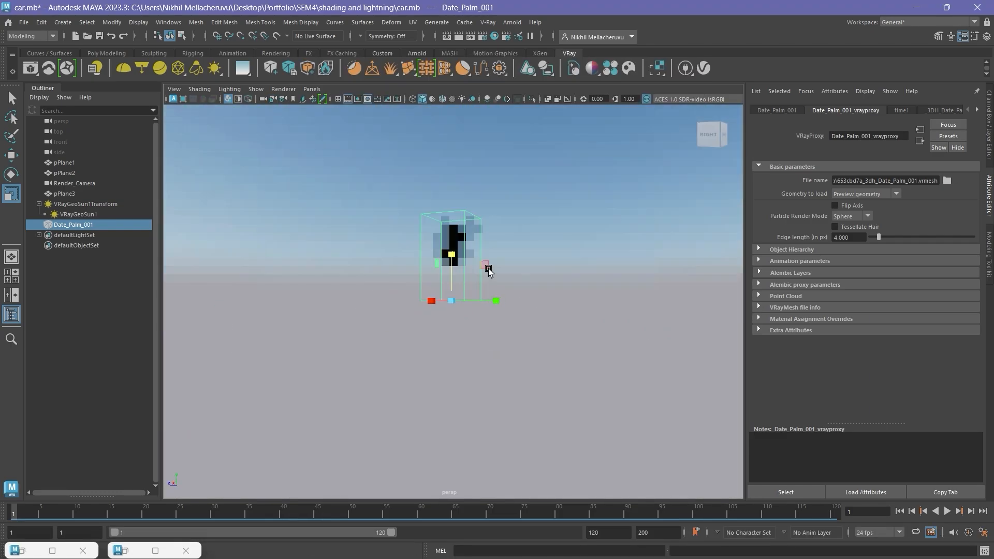
left_click(312, 89)
mouse_move(409, 100)
left_click(442, 99)
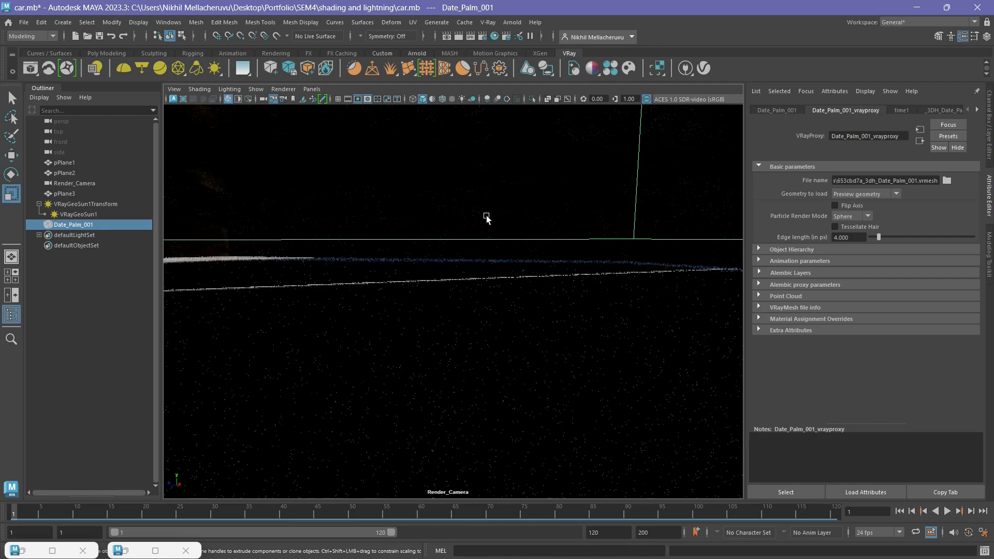
- Return to the perspective view and frame pPlane3 to compare the date palm's size with the hills
left_click(312, 89)
mouse_move(327, 100)
left_click(427, 100)
scroll(518, 267, "down", 10)
left_click(520, 269)
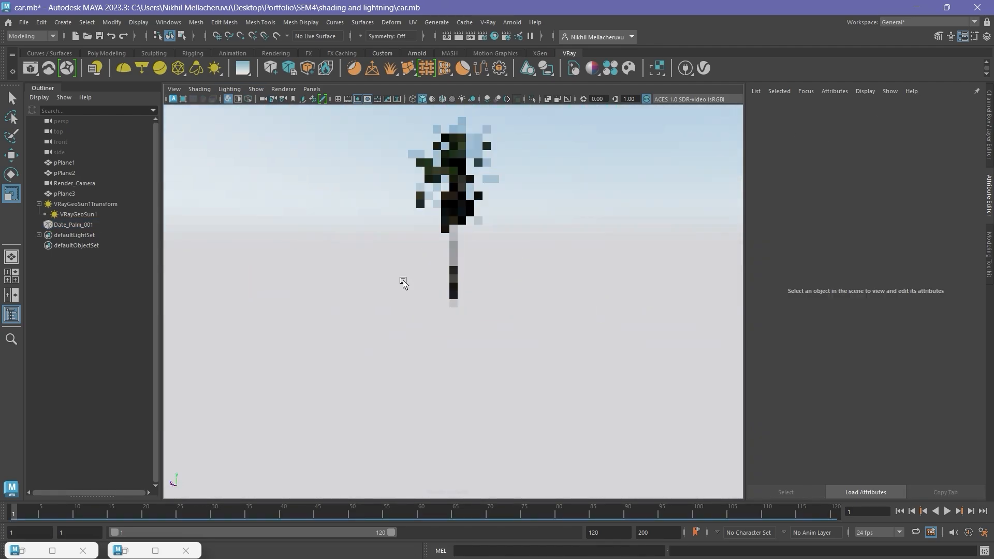
left_click_drag(404, 281, 554, 258, "alt")
key("ctrl+z")
left_click(509, 280)
key("f")
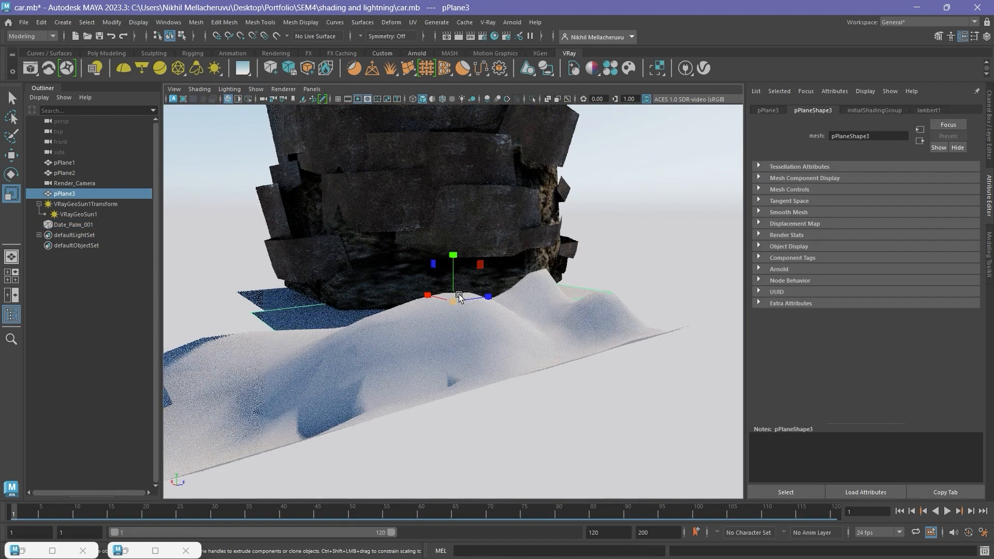
- Scale Date_Palm_001 down uniformly until it suits the size of the hills and ground planes
left_click_drag(444, 158, 331, 249, "alt")
left_click(311, 89)
mouse_move(334, 99)
left_click(427, 101)
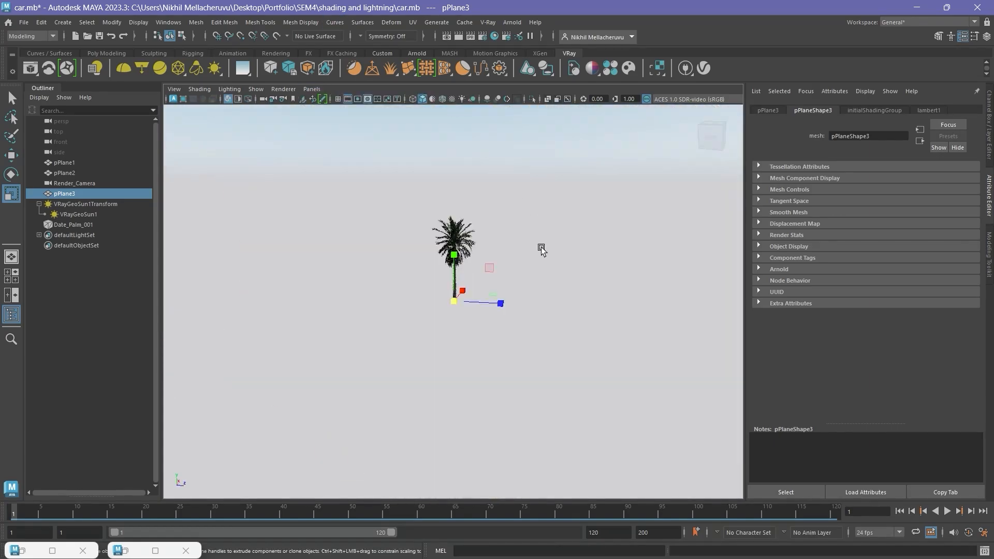
key("f")
left_click(513, 273)
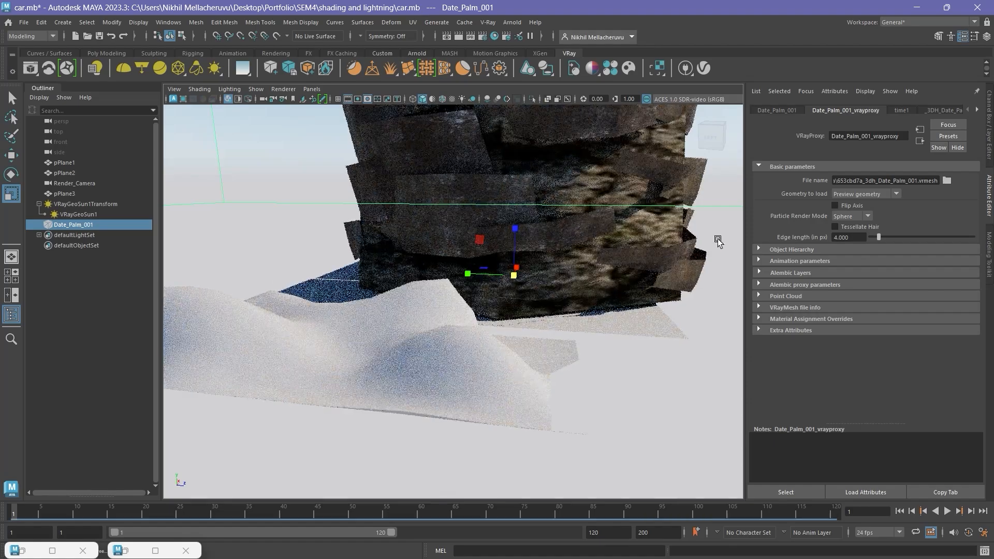
left_click_drag(513, 275, 221, 342)
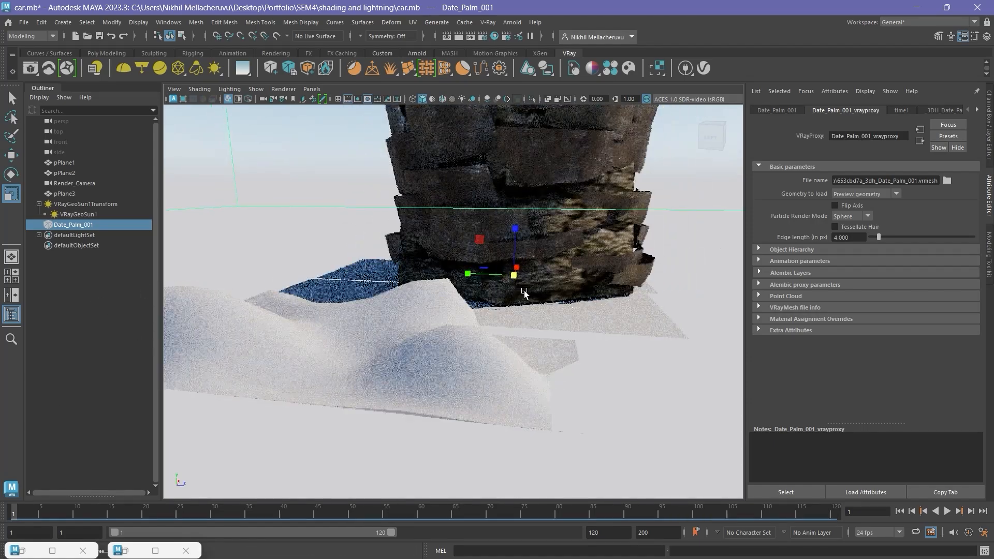
left_click_drag(518, 277, 290, 290)
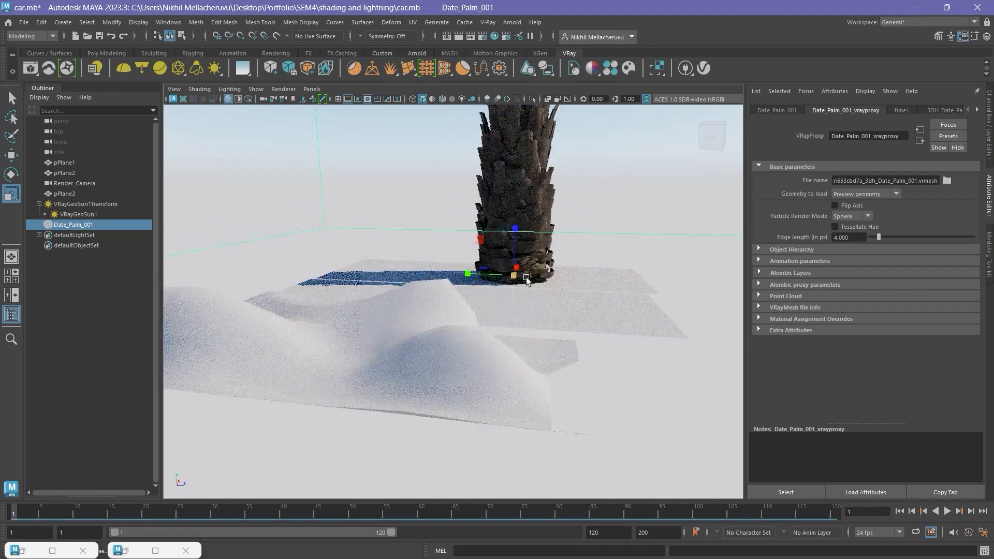
left_click_drag(513, 278, 232, 278)
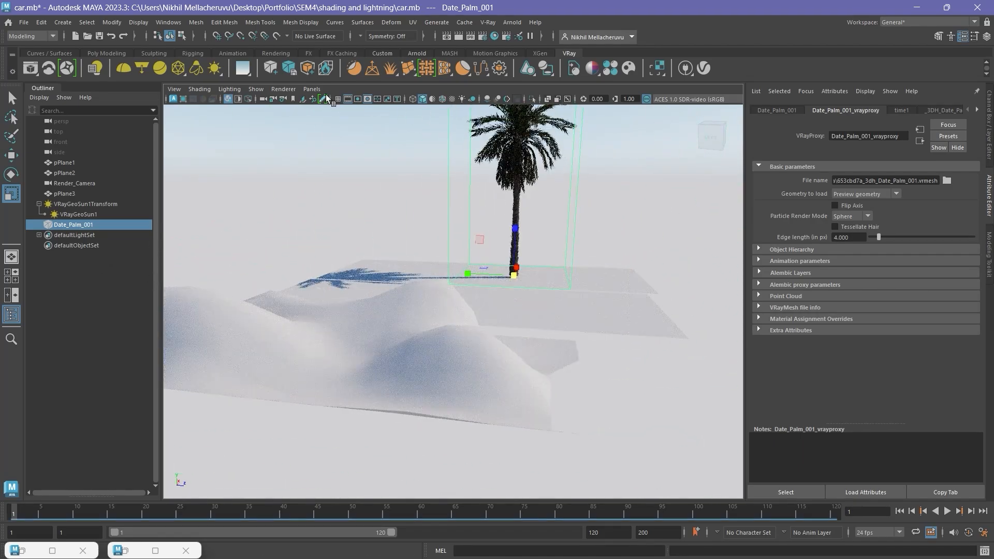
- Reposition Date_Palm_001 on the flat ground beside the hills with the Move tool
left_click_drag(404, 116, 306, 207, "alt")
left_click_drag(642, 259, 468, 196, "alt")
key("w")
left_click_drag(286, 406, 590, 348)
- Bring the Render_Camera framing closer to the hills while checking the edges of the ground planes
scroll(589, 348, "up", 4)
left_click(513, 243)
scroll(588, 259, "up", 6)
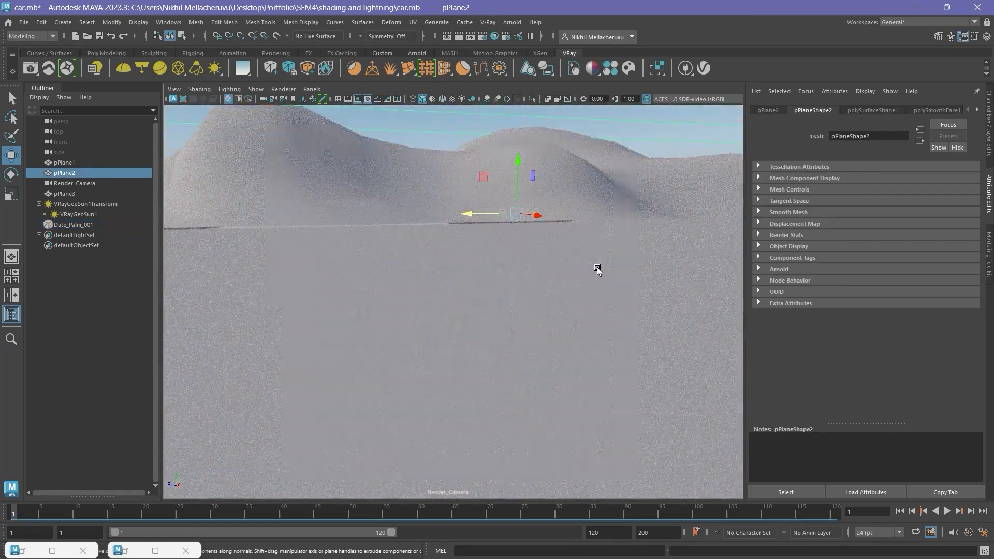
scroll(598, 270, "down", 2)
left_click(598, 270)
left_click(662, 458)
scroll(557, 424, "down", 4)
scroll(557, 424, "up", 4)
- Set up two side-by-side viewports showing Render_Camera and the perspective view
left_click(312, 89)
mouse_move(362, 99)
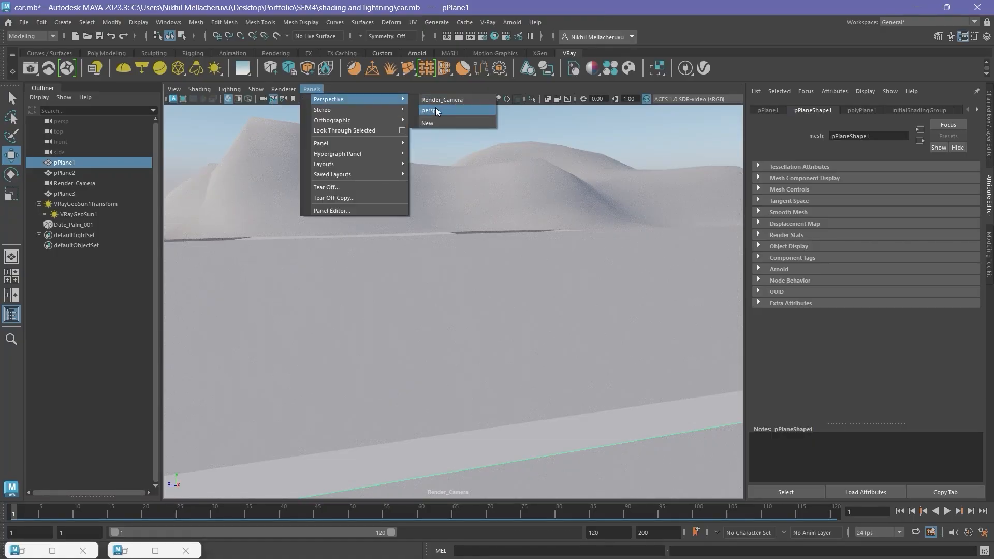
left_click(436, 111)
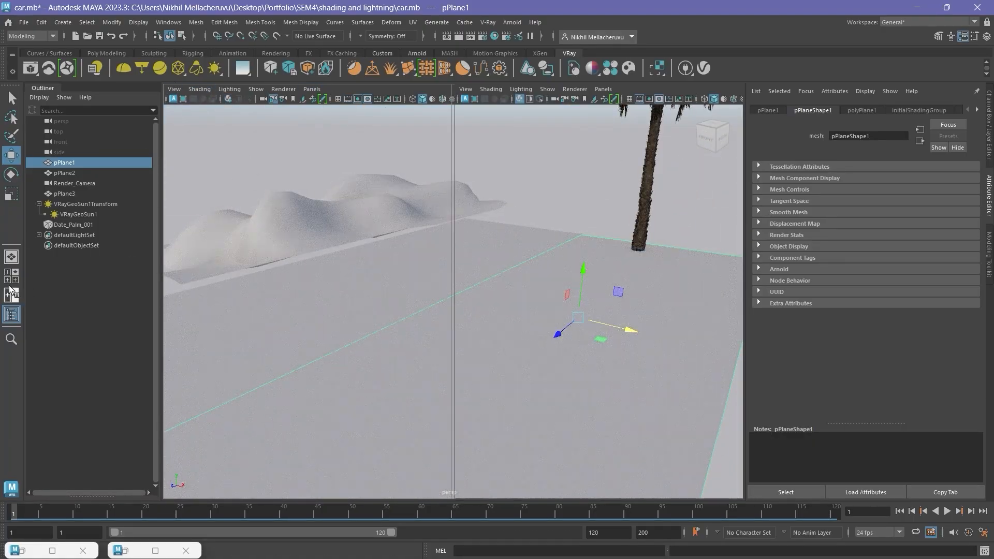
left_click(11, 294)
left_click(312, 89)
mouse_move(363, 99)
left_click(443, 99)
left_click(382, 247)
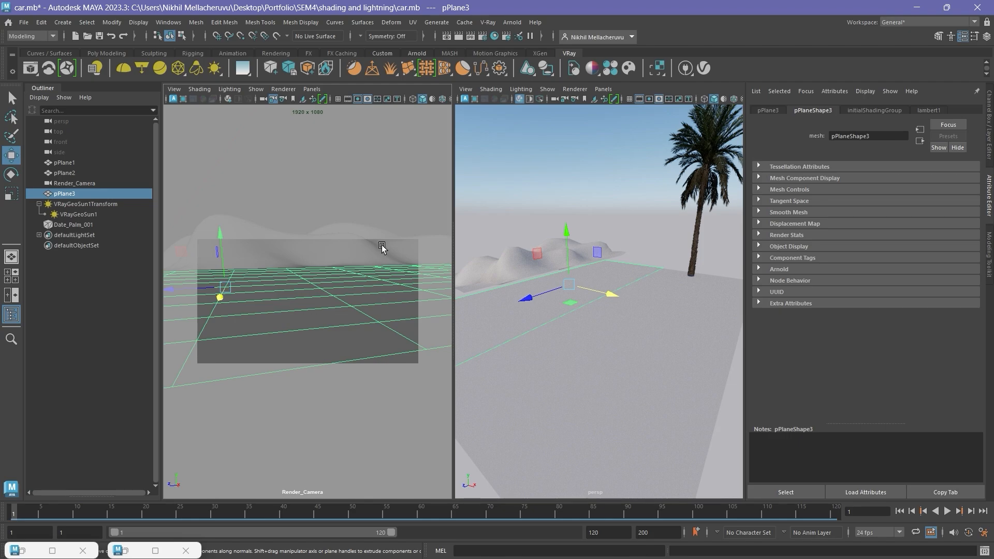
- Pull Render_Camera back slightly in the maximized view so the hills sit within the resolution gate
key("space")
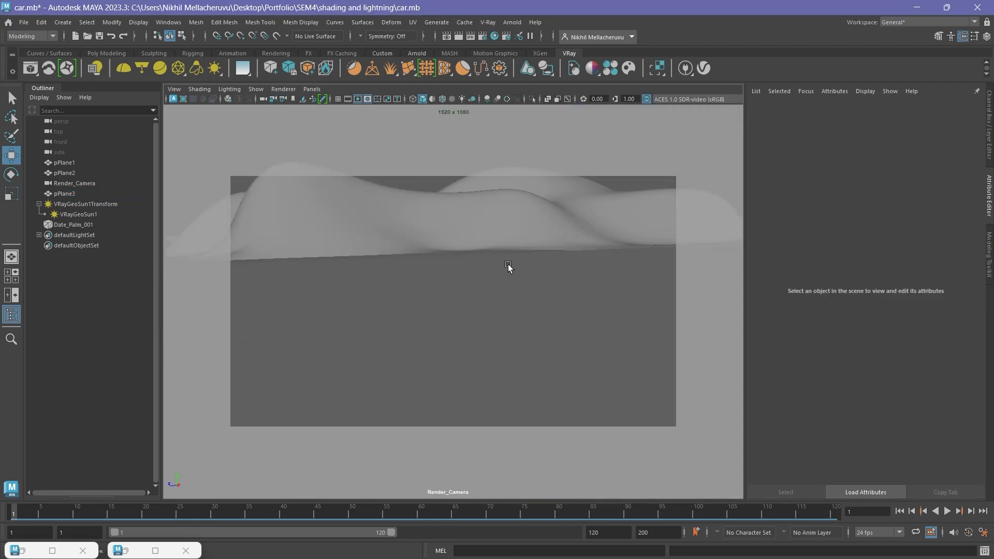
right_click_drag(554, 219, 492, 230, "alt")
left_click(252, 191)
left_click(453, 333)
left_click(497, 389)
left_click(555, 381)
left_click(595, 376)
left_click(517, 177)
key("space")
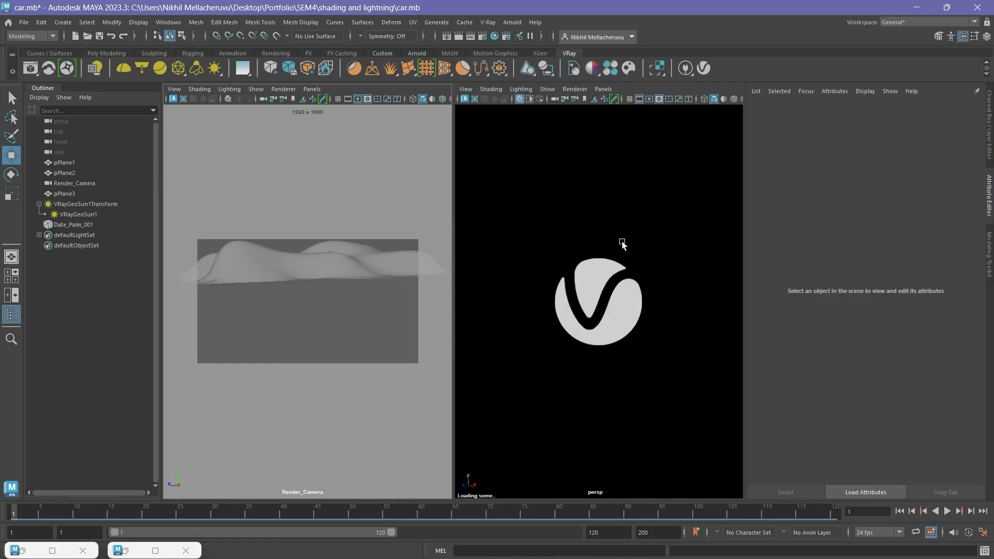
- Switch the V-Ray viewport rendering from the perspective view to a maximized Render_Camera view
left_click(97, 183)
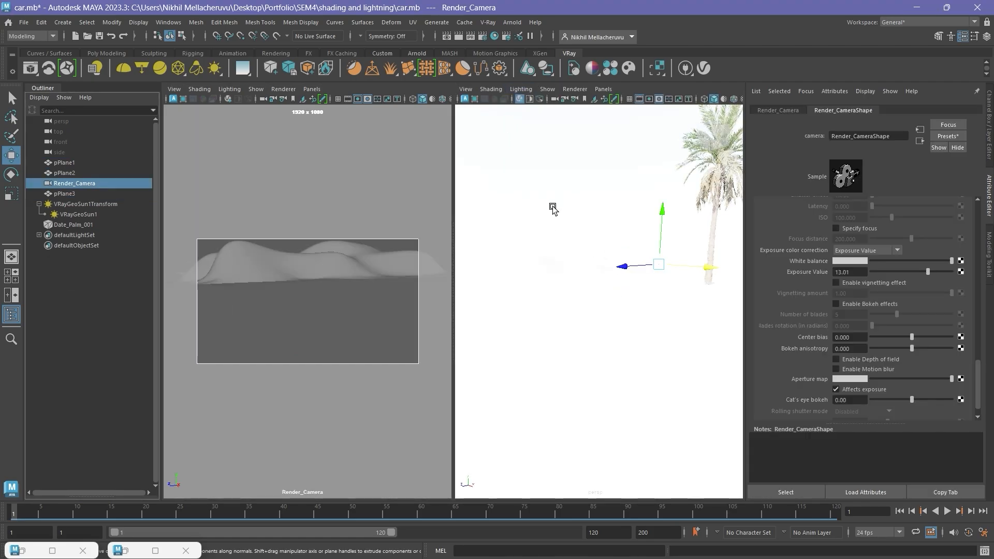
left_click(555, 137)
left_click(606, 91)
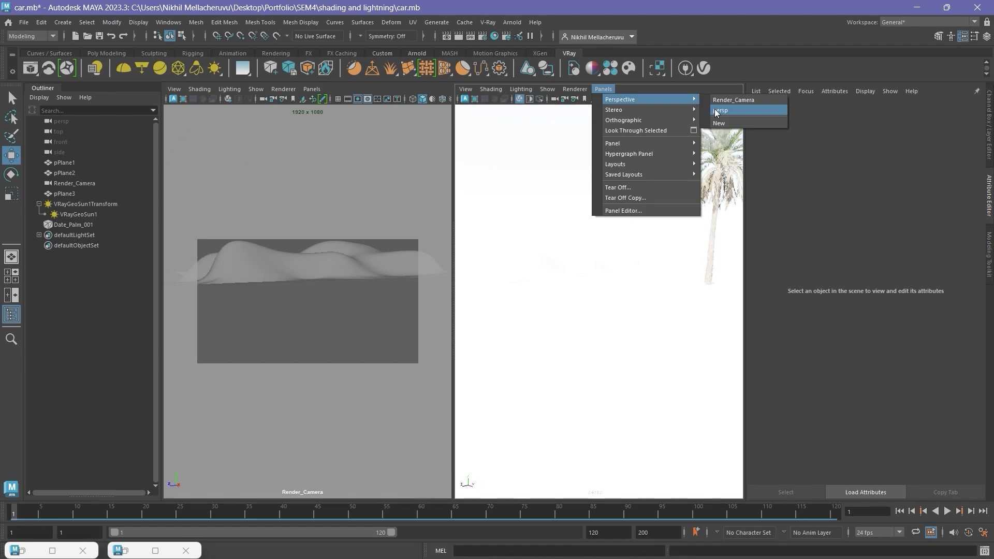
left_click(435, 135)
key("space")
key("space")
left_click(519, 98)
key("space")
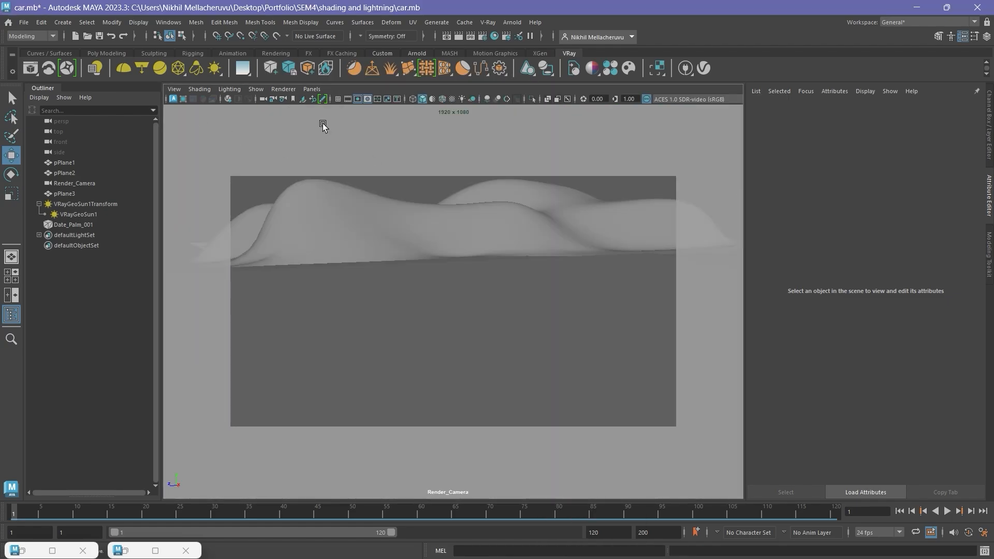
left_click(228, 99)
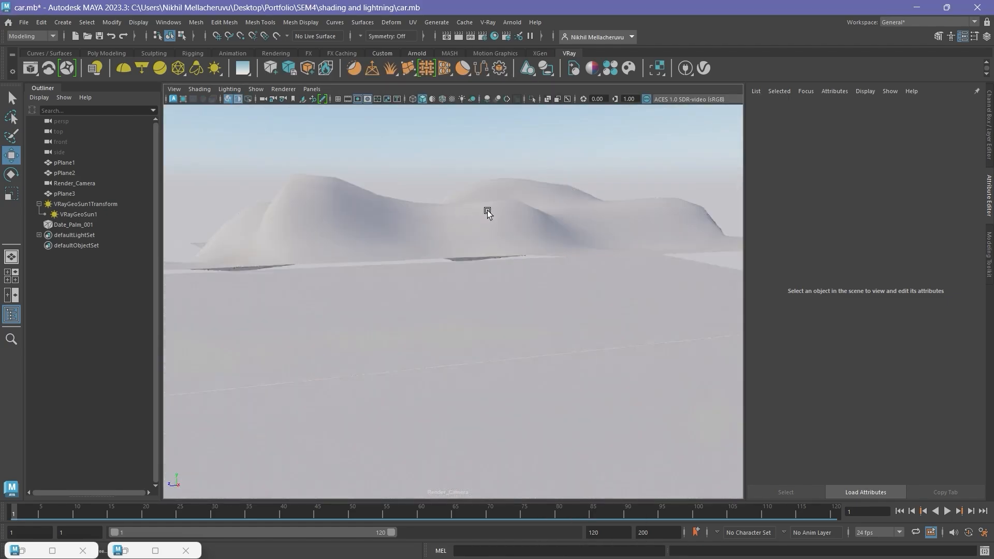
- Move the pPlane2 hills slightly along Z and lower them a little toward the ground
left_click(490, 233)
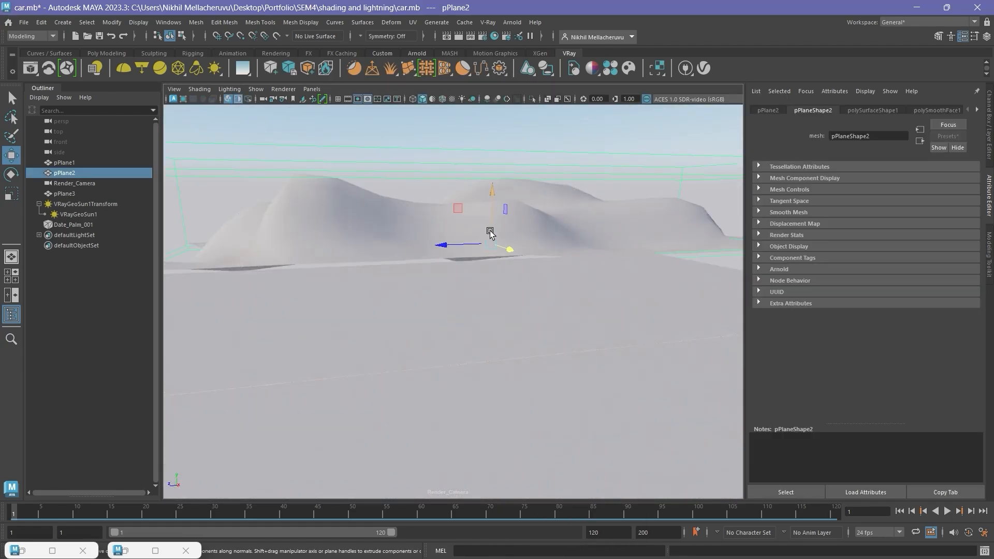
left_click_drag(448, 245, 429, 243)
left_click_drag(472, 204, 472, 212)
- Enlarge the pPlane3 ground plane along Z and lower it slightly beneath the hills
left_click(572, 291)
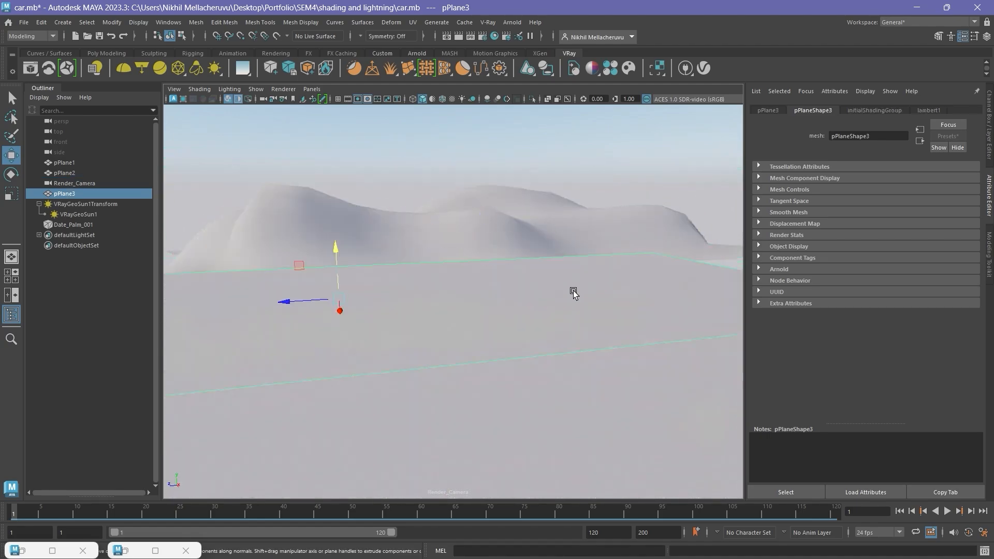
key("r")
left_click_drag(282, 301, 265, 304)
key("w")
left_click_drag(336, 252, 346, 263)
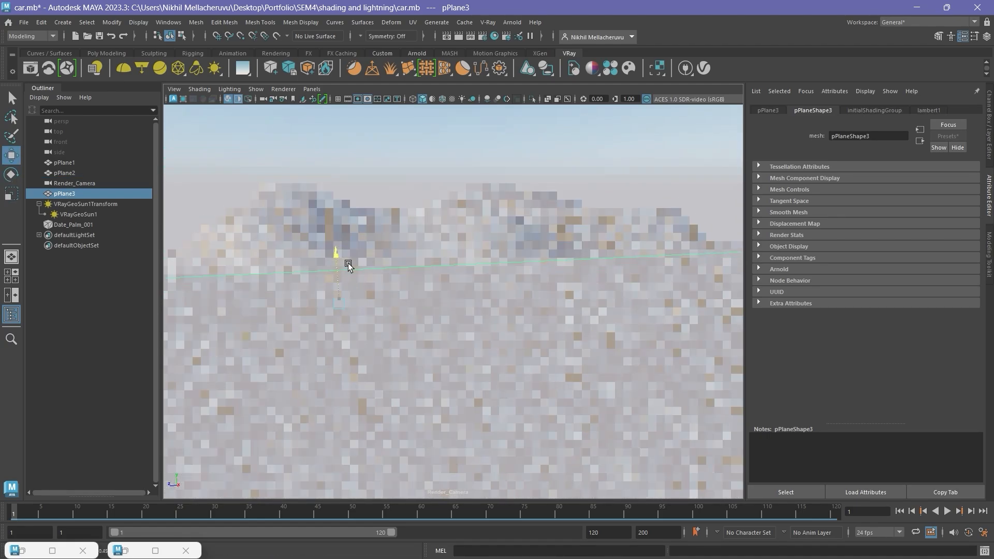
- Select the pPlane2 hills and push the Render_Camera framing slightly closer to them
left_click(505, 182)
left_click(341, 203)
scroll(309, 231, "up", 2)
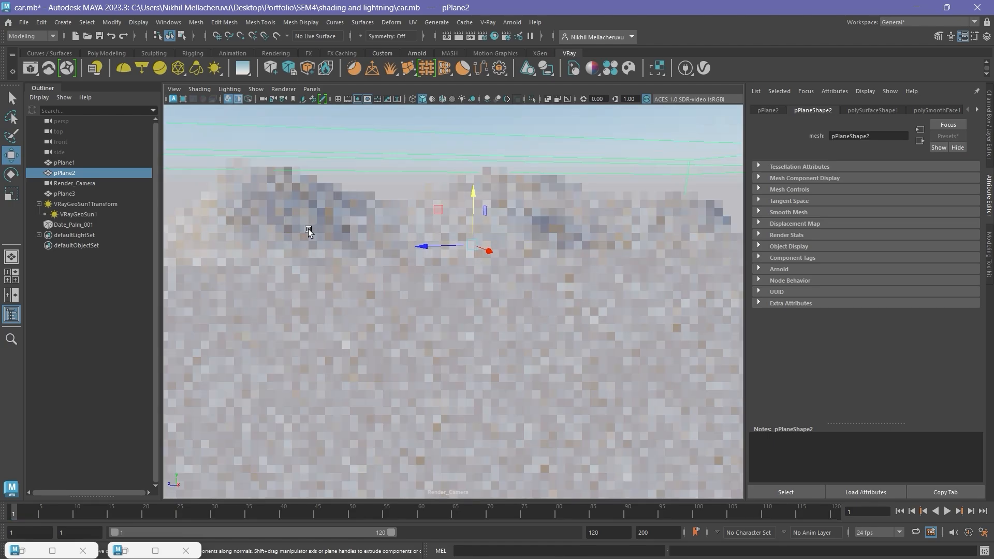
- Select Date_Palm_001 and restore side-by-side viewports with Render_Camera next to the perspective view
left_click(76, 296)
left_click(123, 225)
left_click(312, 89)
mouse_move(331, 100)
left_click(429, 100)
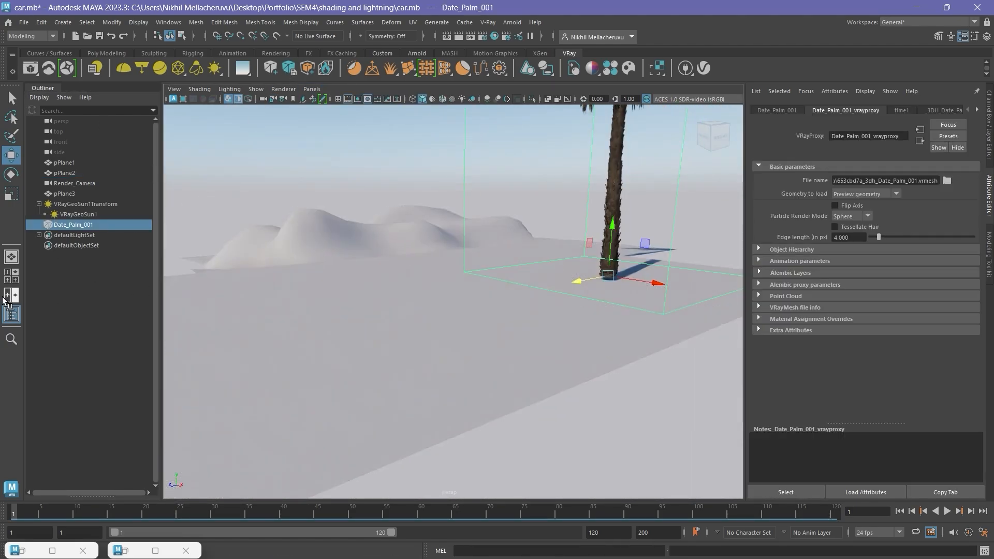
left_click(8, 294)
left_click(312, 89)
mouse_move(335, 100)
left_click(433, 110)
- Move Date_Palm_001 in the perspective view until it stands in front of the hills within Render_Camera's view
left_click_drag(619, 299, 561, 305)
scroll(595, 287, "down", 5)
key("w")
left_click(404, 318)
left_click(581, 325)
left_click(622, 284)
left_click_drag(636, 310, 628, 307)
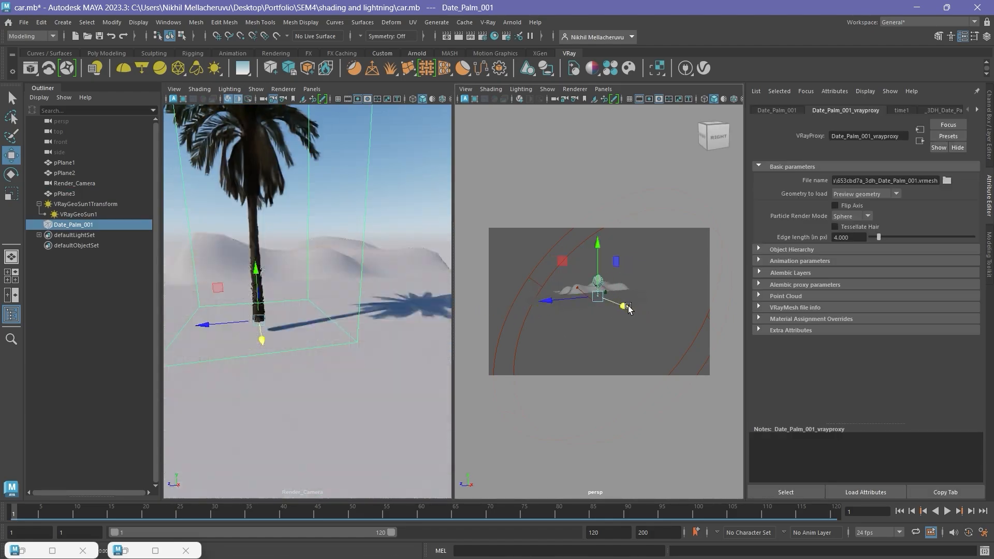
- Maximize the Render_Camera view and move Date_Palm_001 to the right side of the shot
key("space")
left_click_drag(355, 340, 202, 356)
key("w")
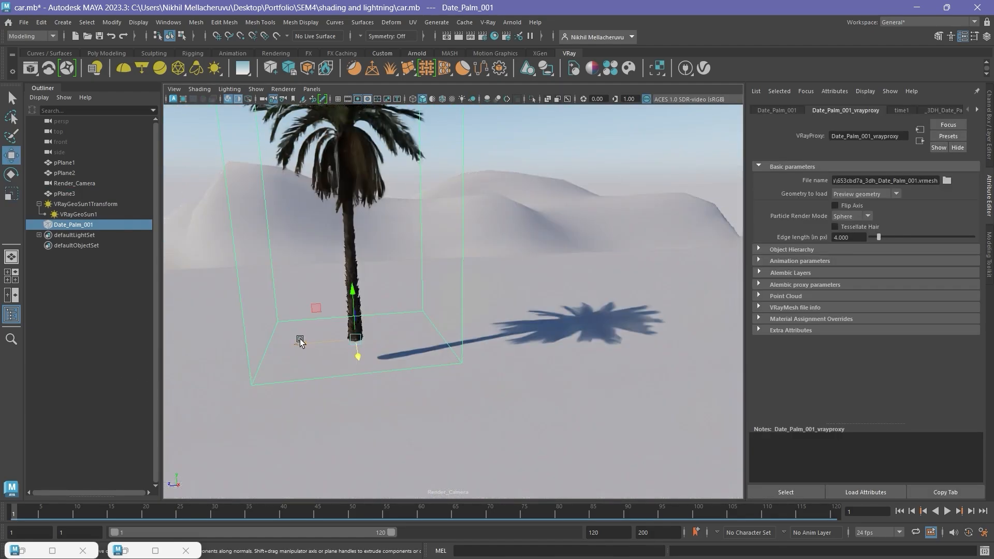
left_click_drag(302, 342, 629, 316)
left_click(106, 407)
left_click(683, 284)
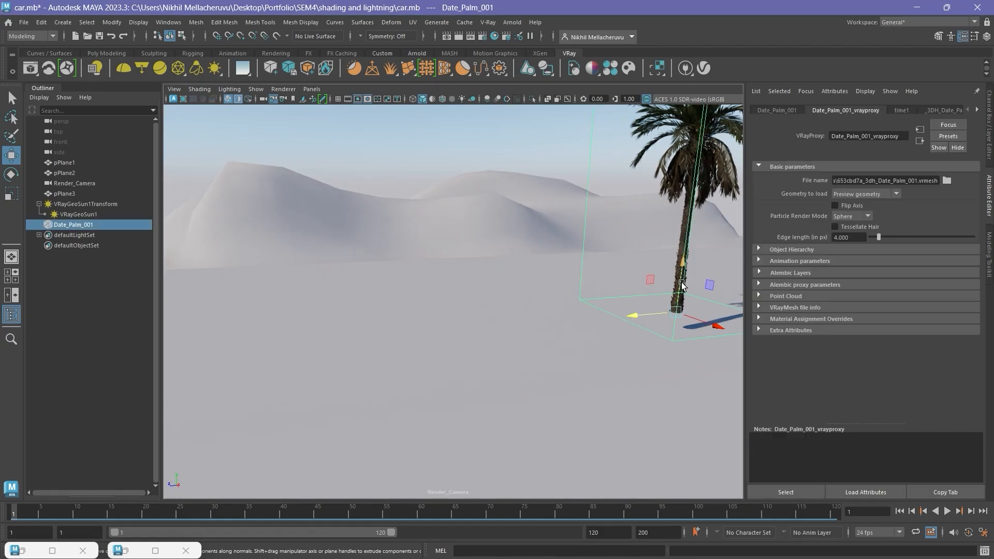
- Fine-tune Date_Palm_001's position on the ground and try rotating it, undoing the unwanted changes
left_click_drag(683, 264, 677, 281)
left_click(677, 273)
key("ctrl+z")
key("ctrl+z")
key("ctrl+z")
key("ctrl+z")
left_click(683, 206)
key("ctrl+z")
mouse_move(718, 322)
left_mouse_down()
mouse_move(712, 309)
mouse_move(718, 323)
left_mouse_up()
left_click(605, 130)
key("ctrl+z")
- Open the Node Editor and graph the input connections of Date_Palm_001 in a new graph
left_click(171, 23)
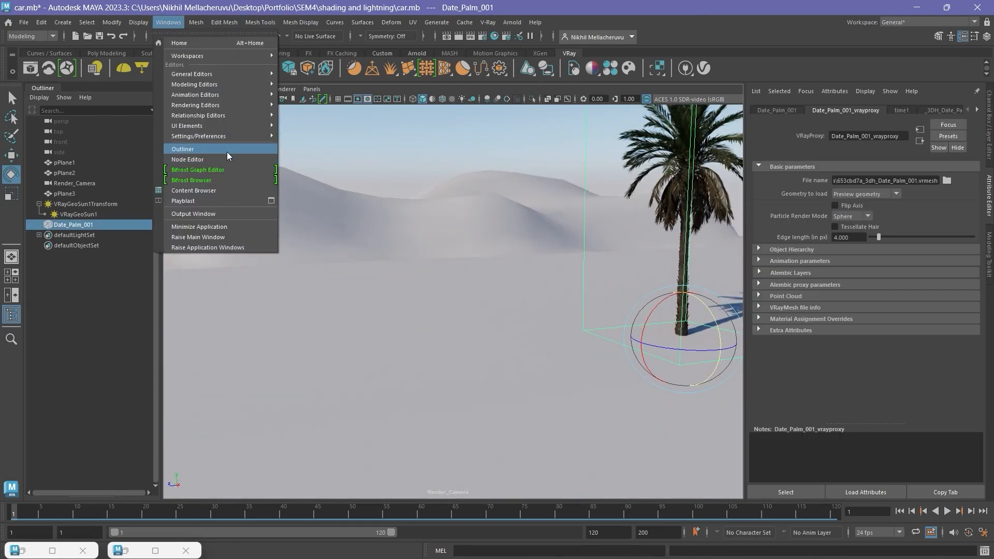
left_click(224, 159)
left_click(354, 220)
left_click(165, 166)
left_click(688, 198)
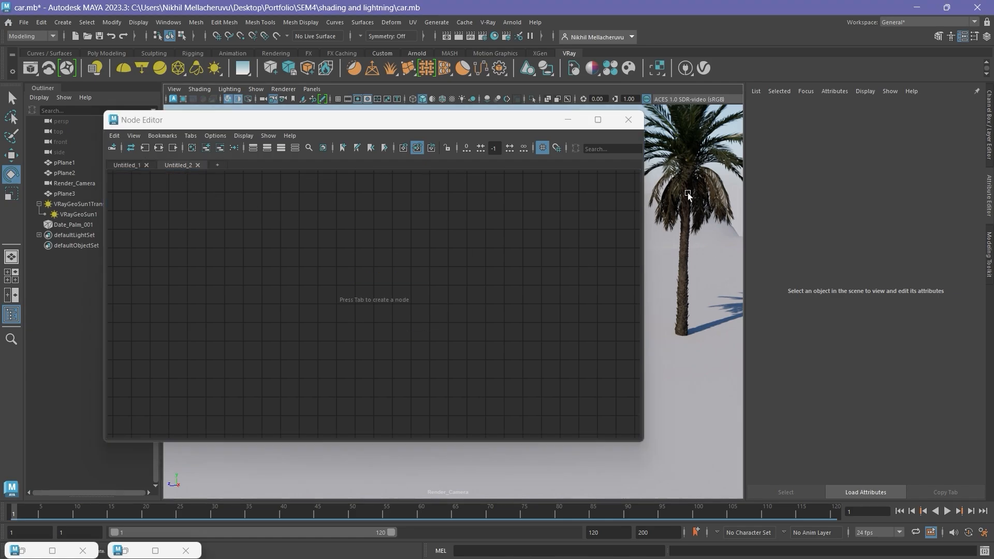
left_click(146, 149)
- Inspect the time1 node, then select the Date_Palm_001 node and set its V-Ray proxy edge length to 5.577 px
scroll(401, 310, "down", 3)
left_click(327, 280)
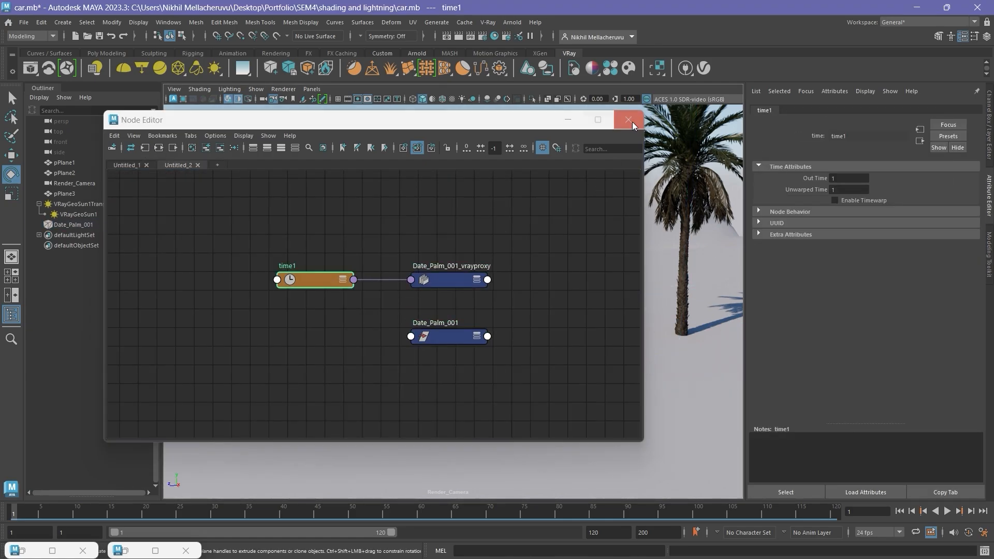
left_click(455, 339)
left_click(847, 229)
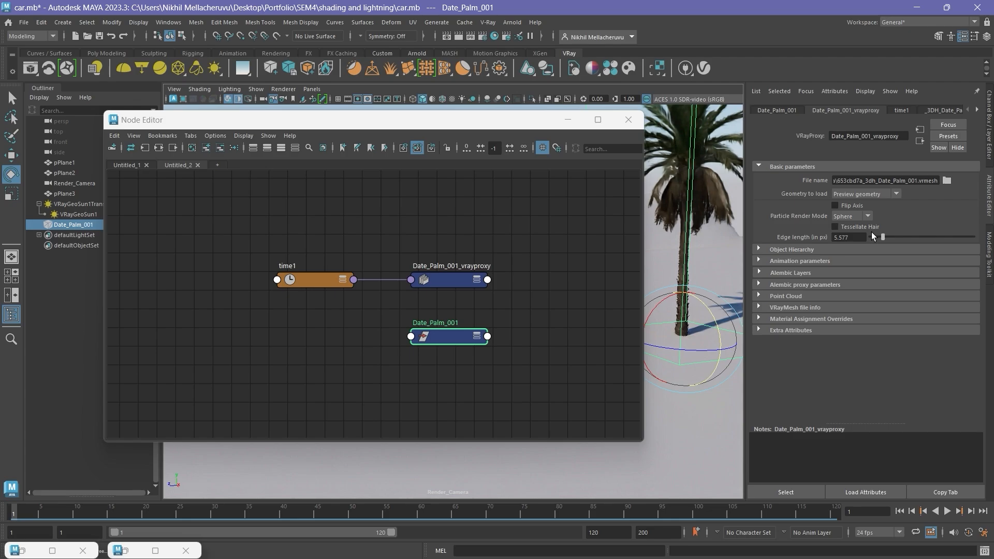
- Close the Node Editor, deselect the palm and reopen the Chaos Cosmos Browser
left_click(629, 119)
left_click(563, 242)
left_click(628, 68)
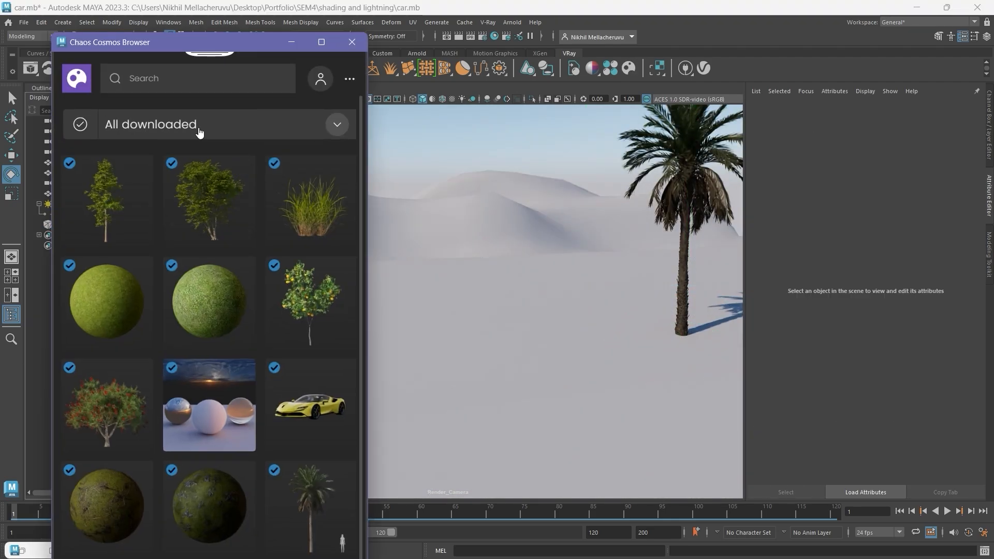
- Find Van 001 among the Cosmos vehicle models, download it and import it into the scene
left_click(200, 127)
left_click(82, 138)
left_click(79, 126)
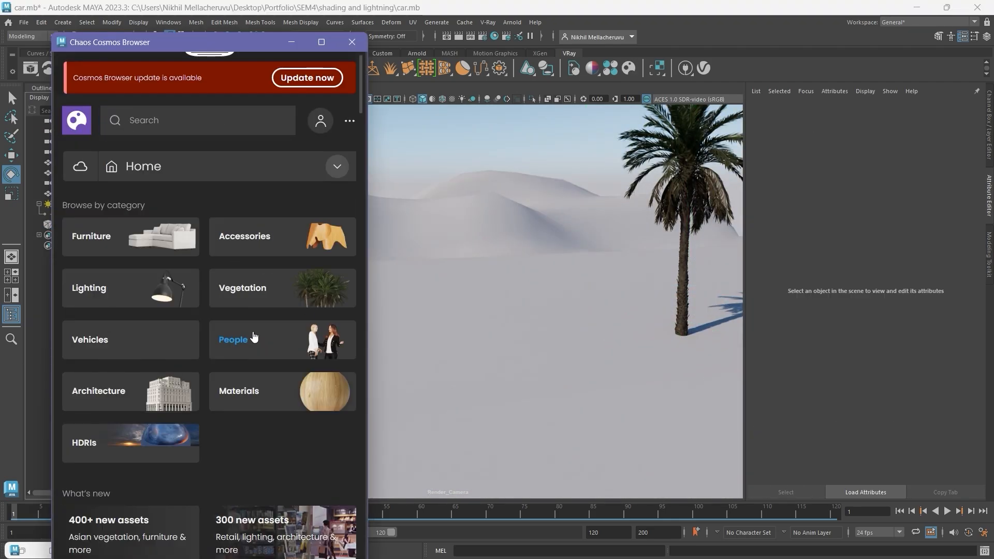
left_click(173, 338)
scroll(247, 252, "down", 20)
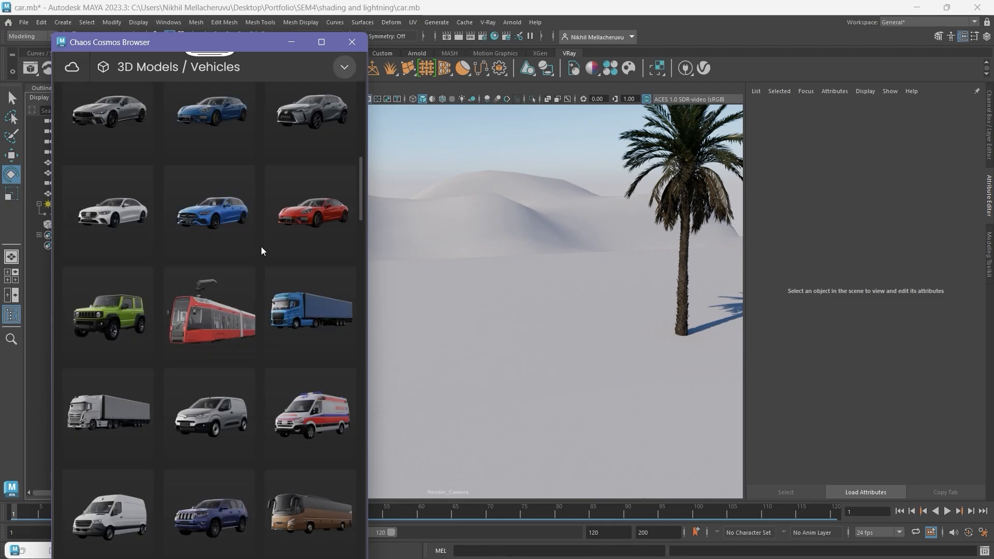
scroll(254, 342, "down", 2)
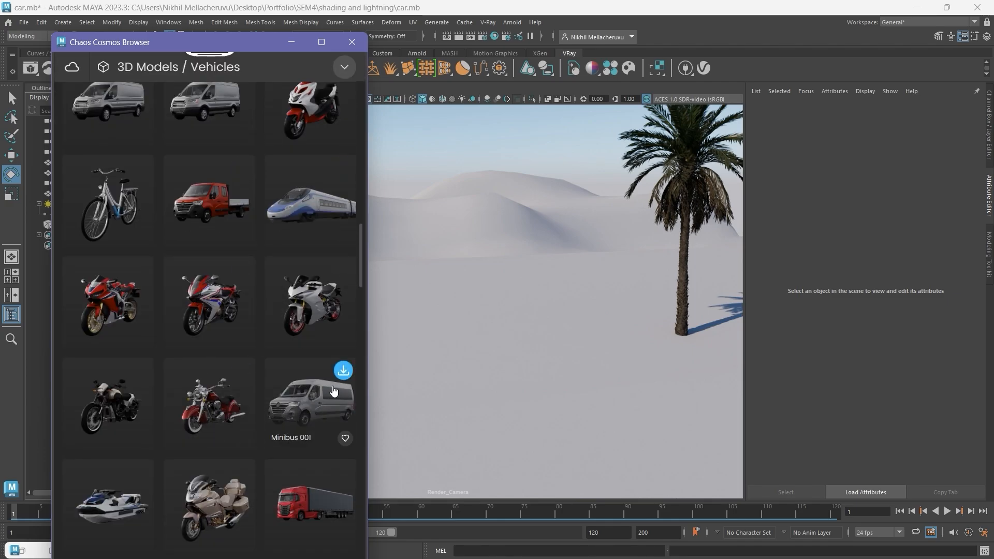
scroll(252, 209, "up", 4)
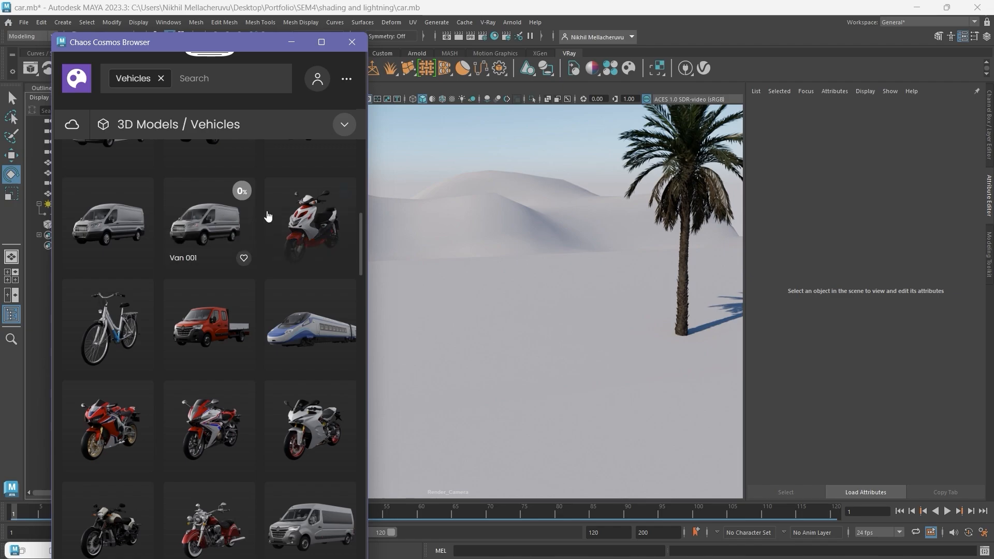
left_click(241, 189)
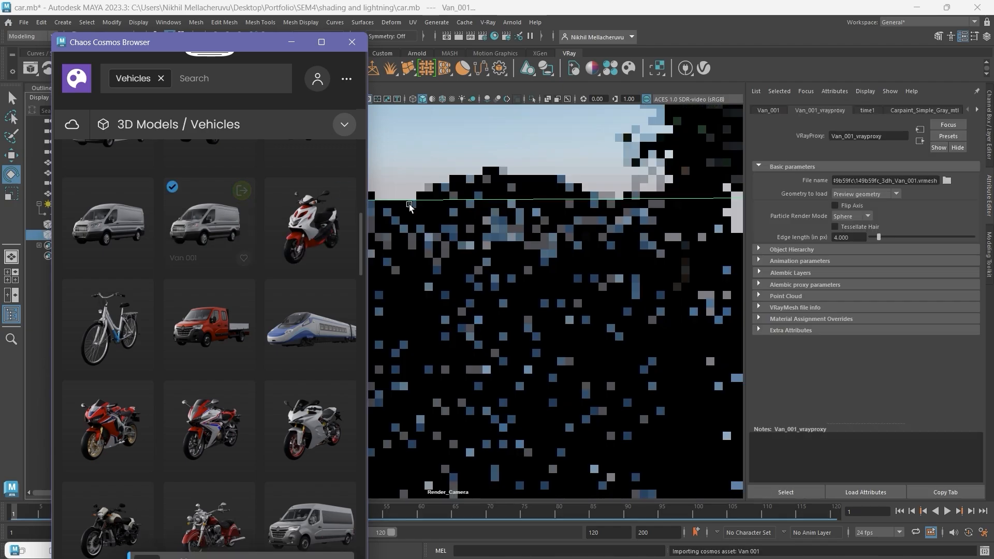
- Minimise the Cosmos browser, switch to the perspective view and scale the oversized Van_001 down to suit the terrain
left_click(291, 42)
left_click(312, 89)
mouse_move(390, 97)
left_click(420, 98)
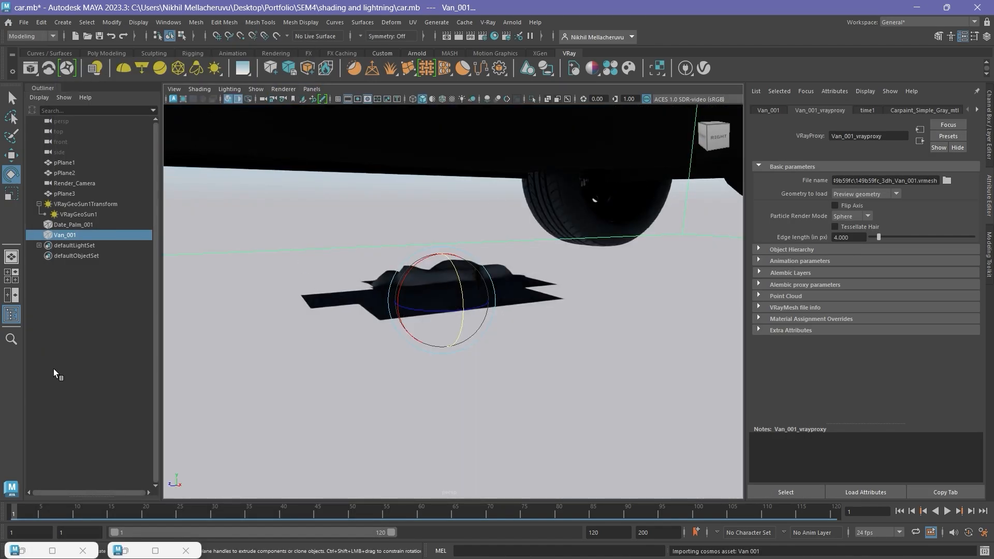
key("f")
left_click_drag(473, 358, 255, 397)
key("f")
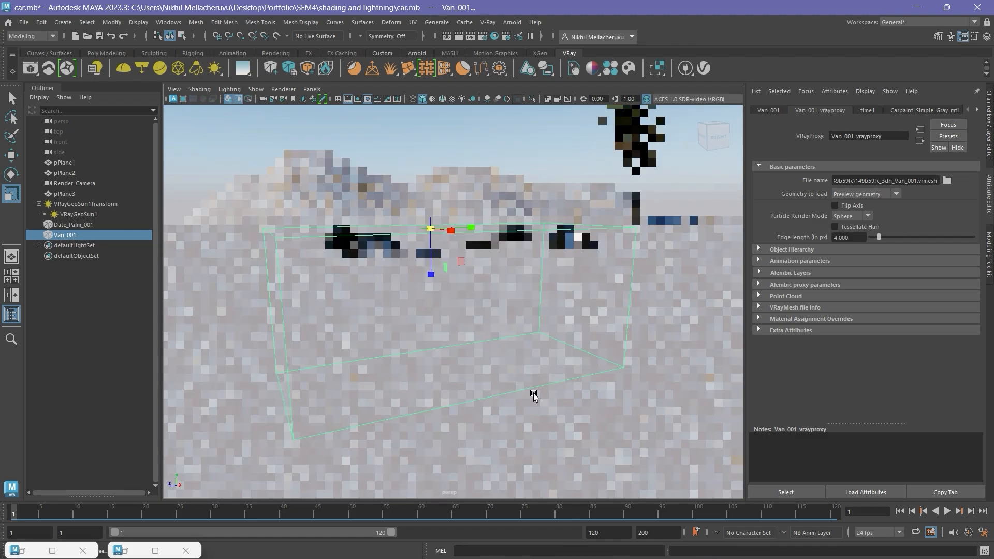
- Raise Van_001 onto the sand, rotate it upright and turn it around on the ground near the palm
key("w")
left_click_drag(428, 187, 429, 79)
key("e")
left_click_drag(444, 132, 479, 228)
key("super")
key("super")
key("w")
left_click_drag(441, 191, 442, 211)
left_click_drag(499, 234, 514, 237, "alt")
key("e")
left_click_drag(458, 282, 326, 240)
- Check Van_001 through Render_Camera and rotate it in the perspective view so its front points toward the left foreground of the shot
left_click(312, 89)
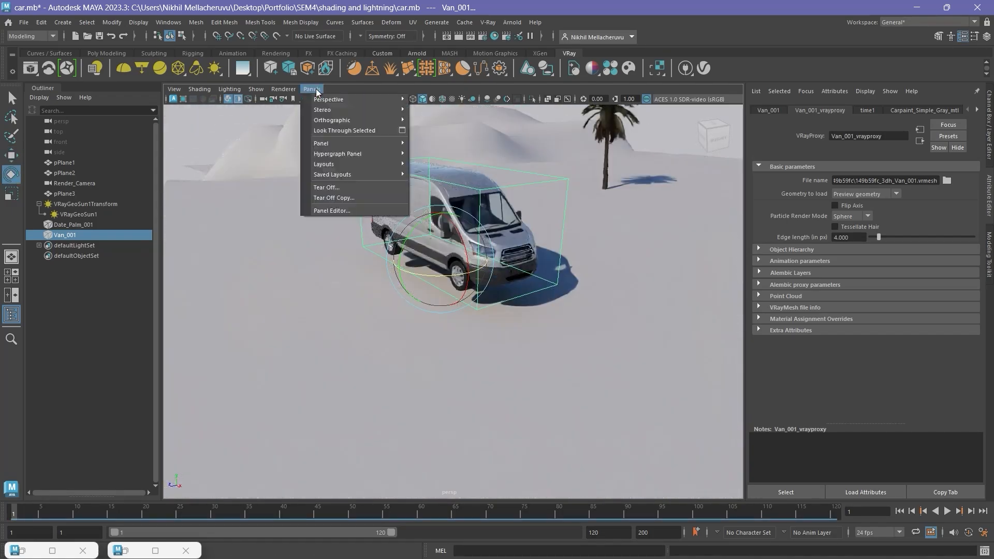
mouse_move(332, 98)
left_click(438, 100)
left_click(311, 89)
left_click(429, 111)
left_click_drag(510, 243, 573, 228, "alt")
left_click_drag(646, 232, 481, 214)
key("e")
left_click(312, 89)
mouse_move(331, 99)
left_click(427, 100)
- Move Van_001 farther back to the right side of the Render_Camera frame, in front of the palm, and deselect it
key("w")
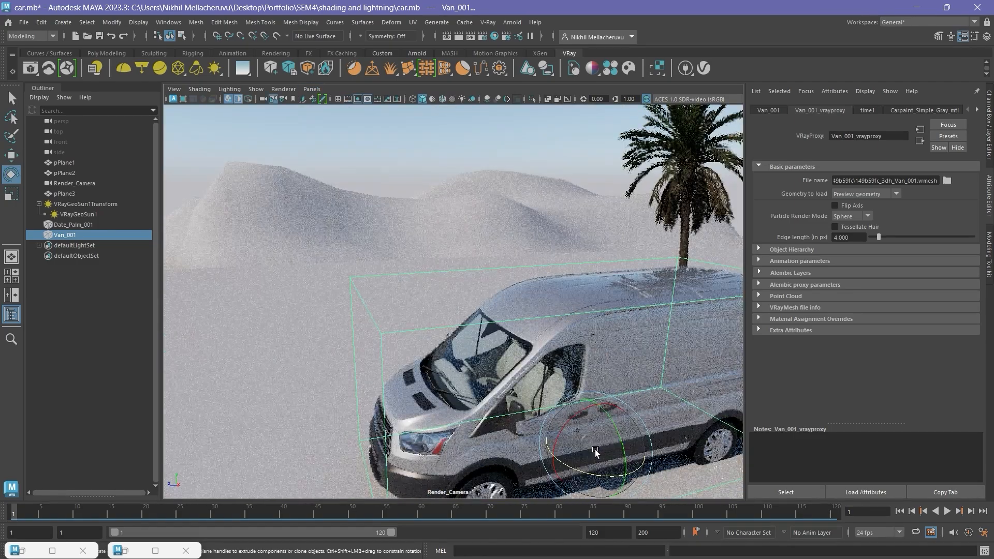
left_click_drag(594, 402, 594, 399)
left_click_drag(552, 451, 668, 412)
left_click(676, 331)
left_click(676, 331)
left_click(506, 355)
left_click(506, 355)
left_click_drag(713, 365, 714, 360)
left_click(673, 336)
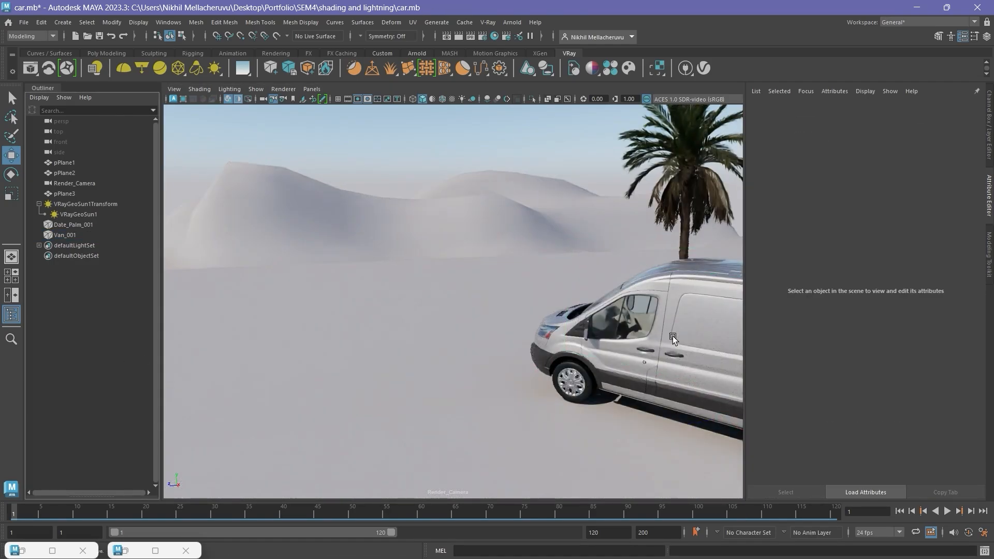
- Reopen the Chaos Cosmos Browser, find Desk 11-21 among the furniture models and import it into the scene
key("alt+Tab")
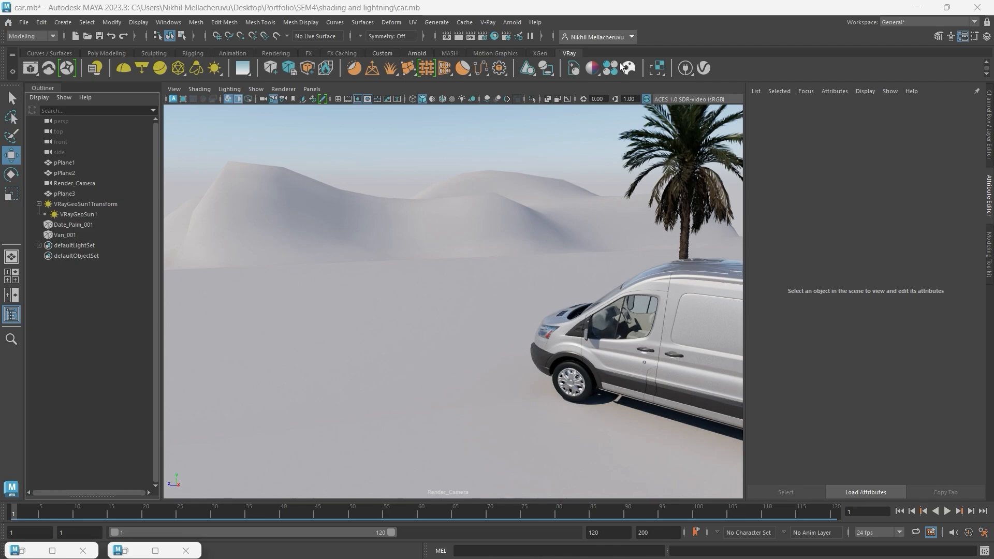
left_click(625, 67)
left_click(157, 249)
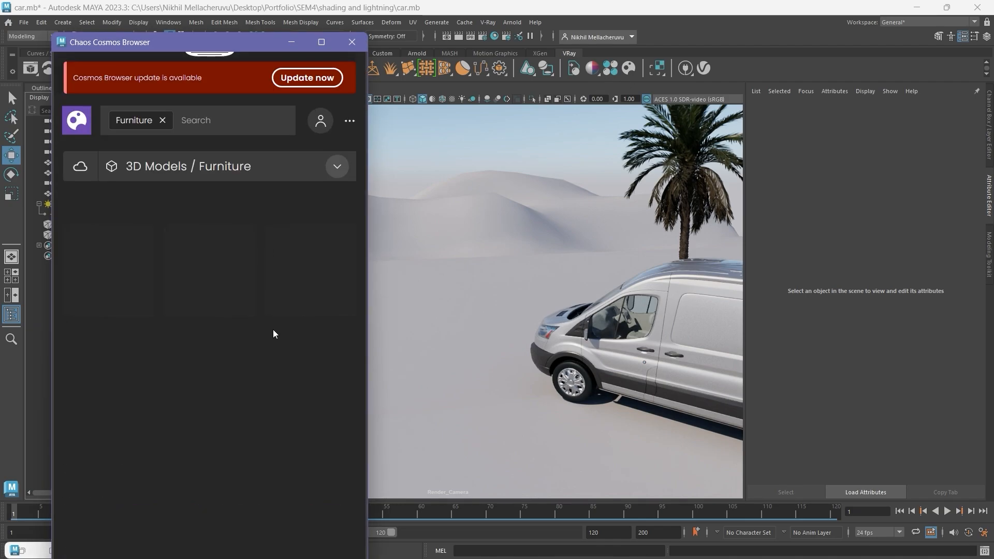
scroll(233, 290, "down", 10)
scroll(240, 280, "down", 4)
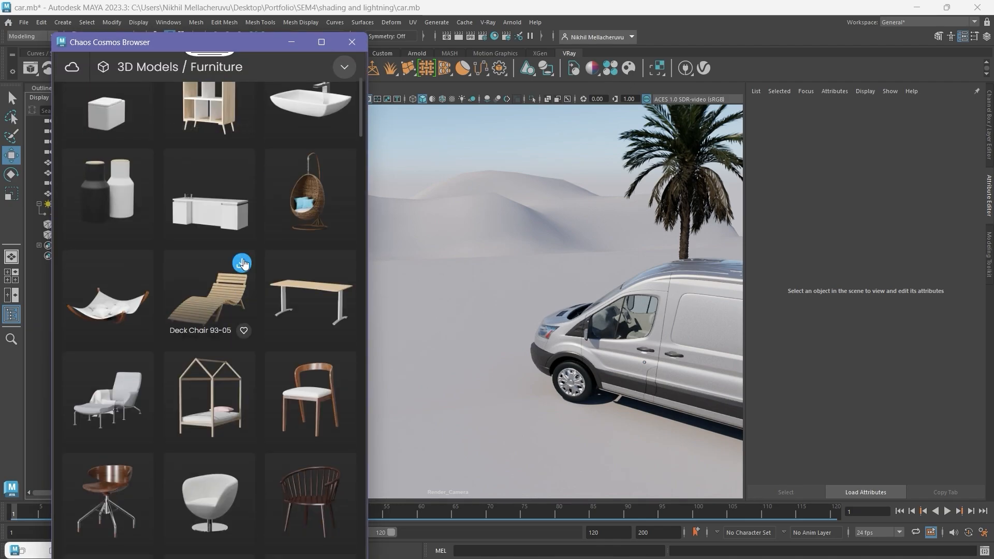
scroll(298, 271, "down", 5)
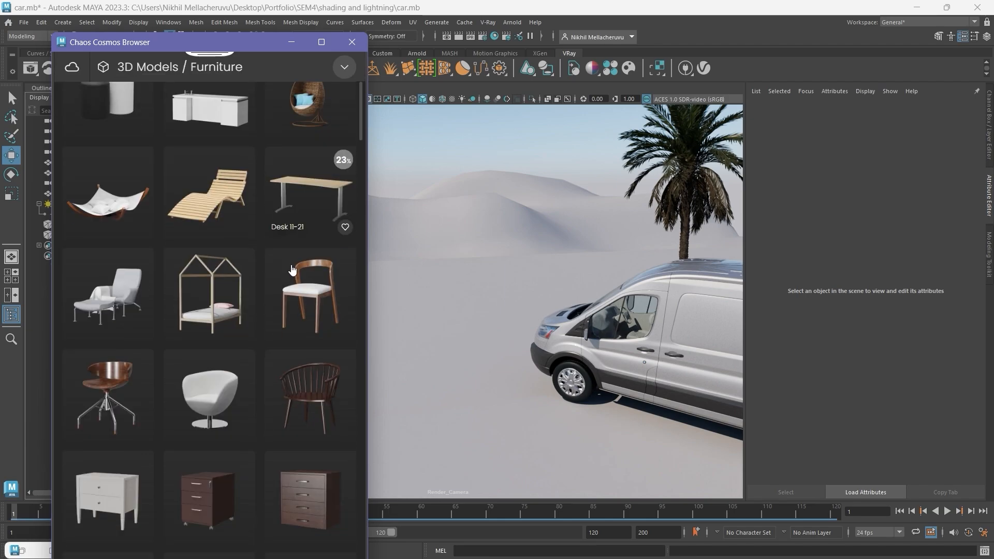
scroll(300, 247, "up", 3)
left_click(345, 162)
- Minimise the Cosmos browser, switch to the perspective view and scale the oversized Desk_11_21 down to suit the landscape
left_click(291, 42)
left_click(312, 89)
left_click(444, 98)
scroll(354, 163, "down", 6)
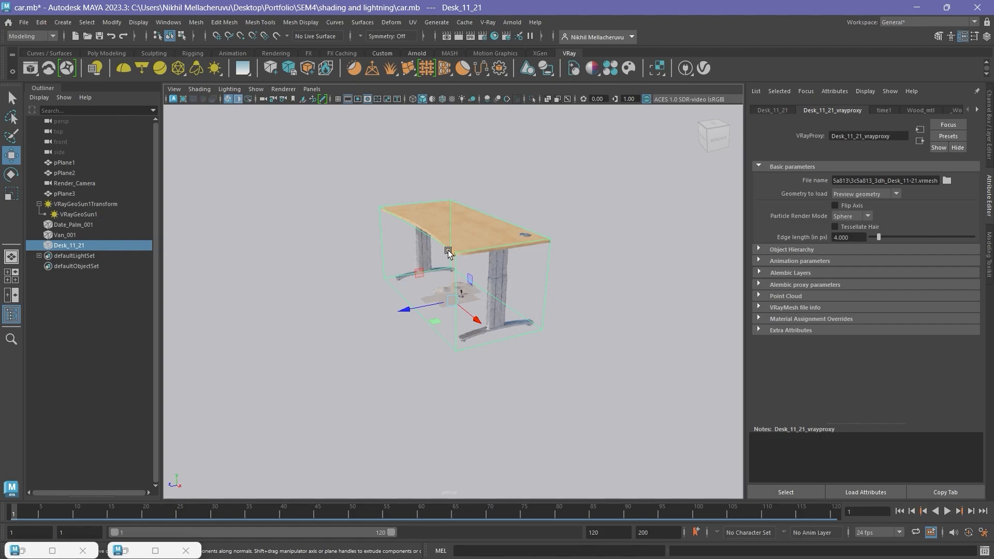
key("r")
left_click_drag(453, 300, 361, 297)
key("f")
left_click_drag(453, 367, 262, 362)
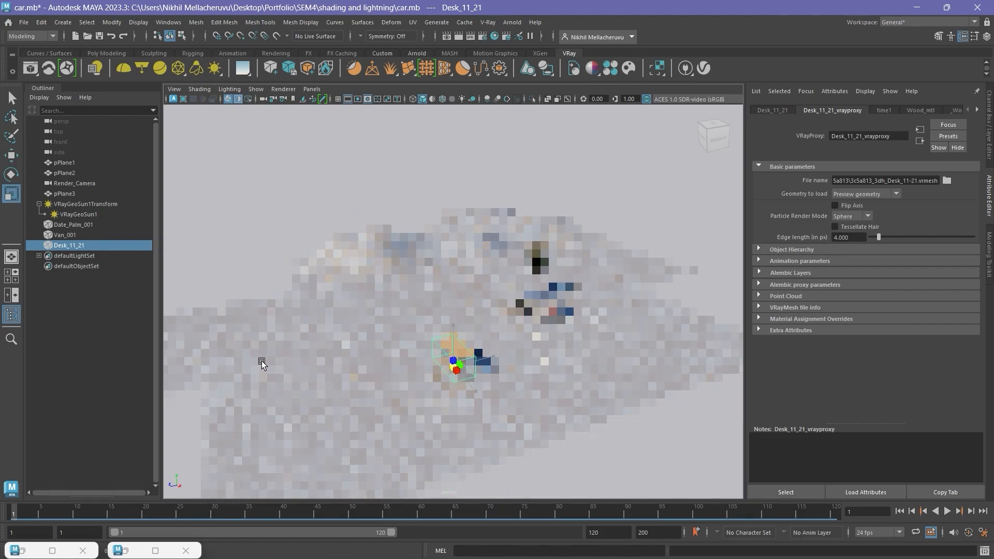
key("f")
left_click_drag(453, 367, 337, 382)
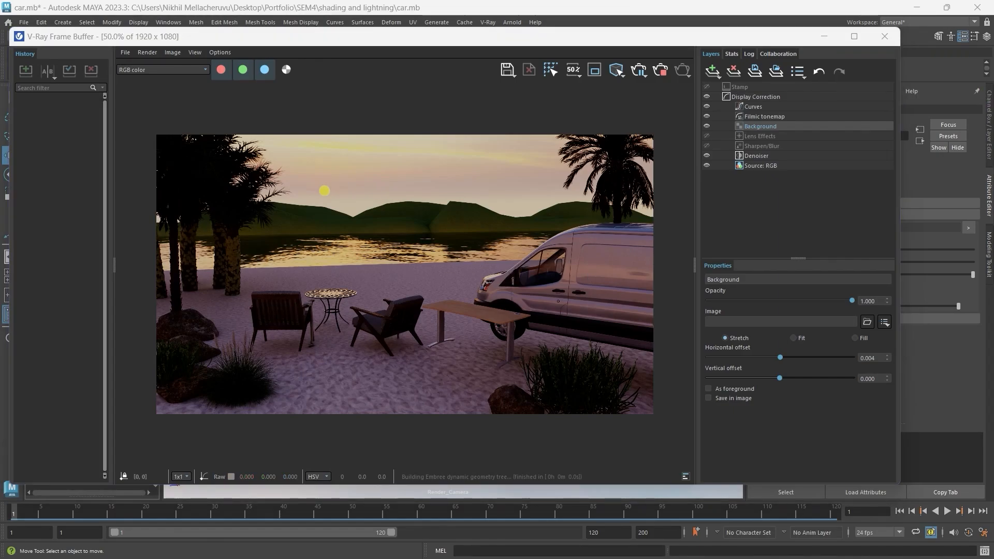
- Darken the render's shadows by bending the Curves layer's master curve through a point at (0.283, 0.124)
left_click(776, 106)
left_click(772, 420)
left_click_drag(771, 420, 793, 405)
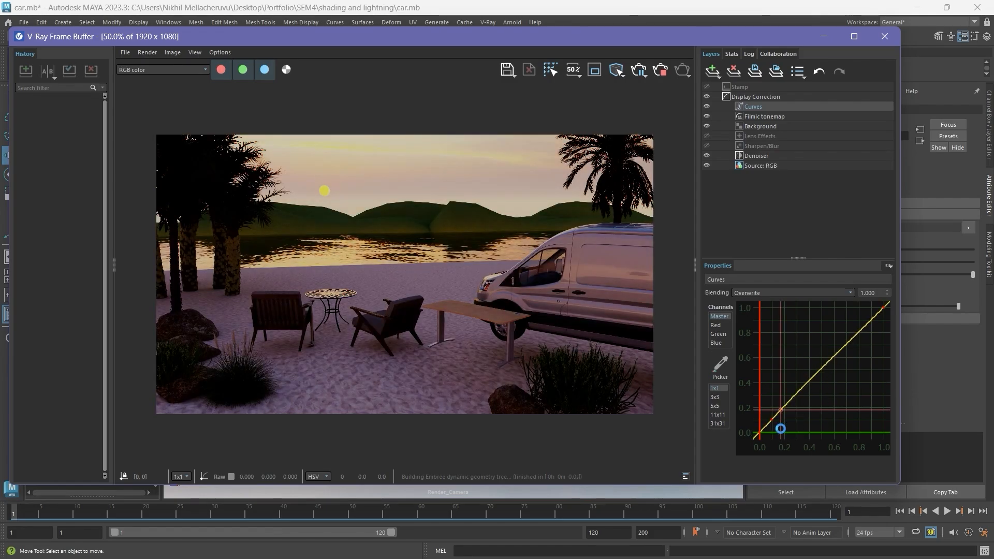
left_click(800, 235)
left_click(759, 107)
left_click_drag(771, 419, 795, 416)
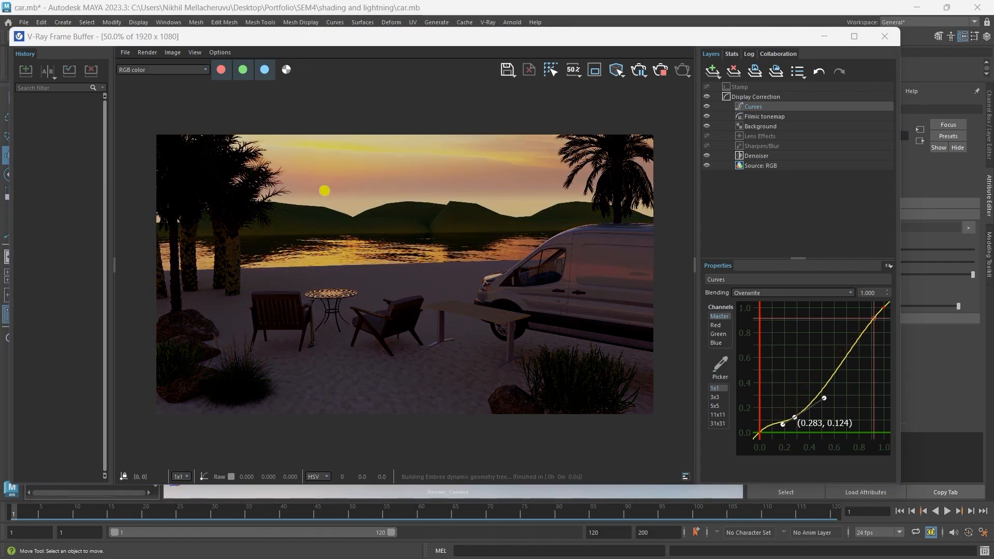
- Enable the Lens Effects layer with bloom/glare in the frame buffer
left_click(718, 136)
left_click(712, 72)
left_click(799, 239)
left_click(756, 136)
left_click(740, 311)
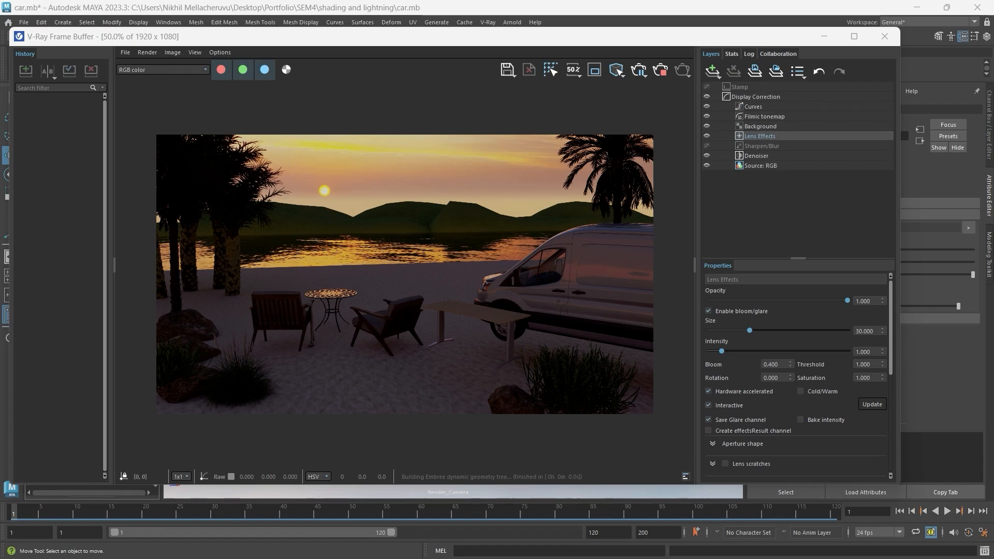
- Try raising the upper handle of the Curves layer's master curve and undo the curve edits
left_click(753, 106)
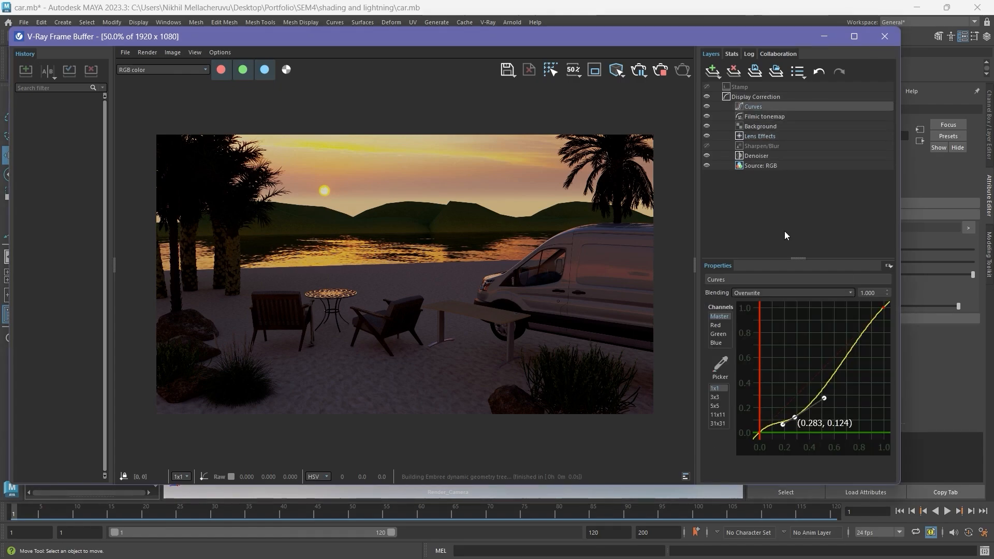
left_click_drag(823, 388, 827, 351)
key("ctrl+z")
key("ctrl+z")
- Try deleting the Curves layer and undo the frame buffer corrections back to the original layer stack
left_click(767, 105)
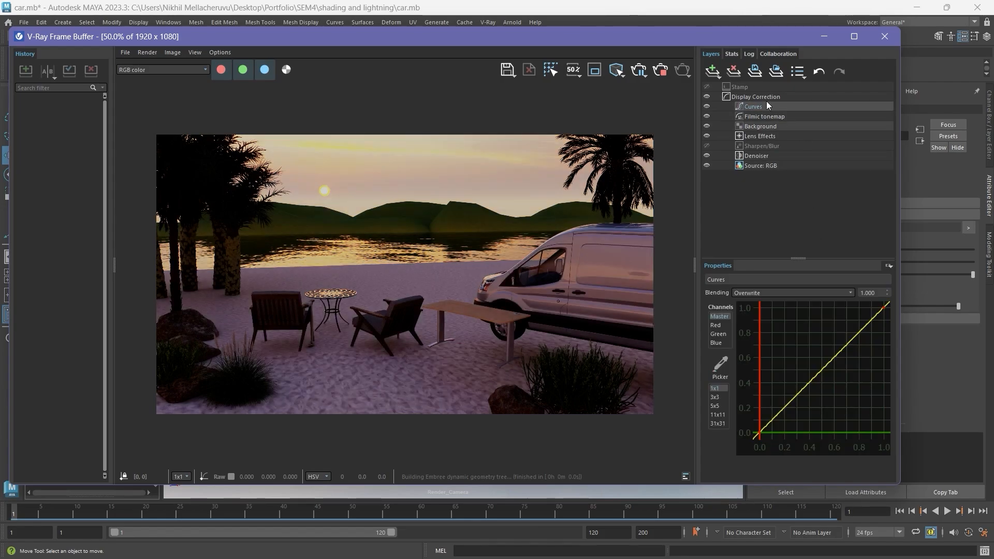
key("Delete")
left_click(773, 108)
key("Delete")
key("ctrl+z")
key("ctrl+z")
key("ctrl+z")
left_click(761, 106)
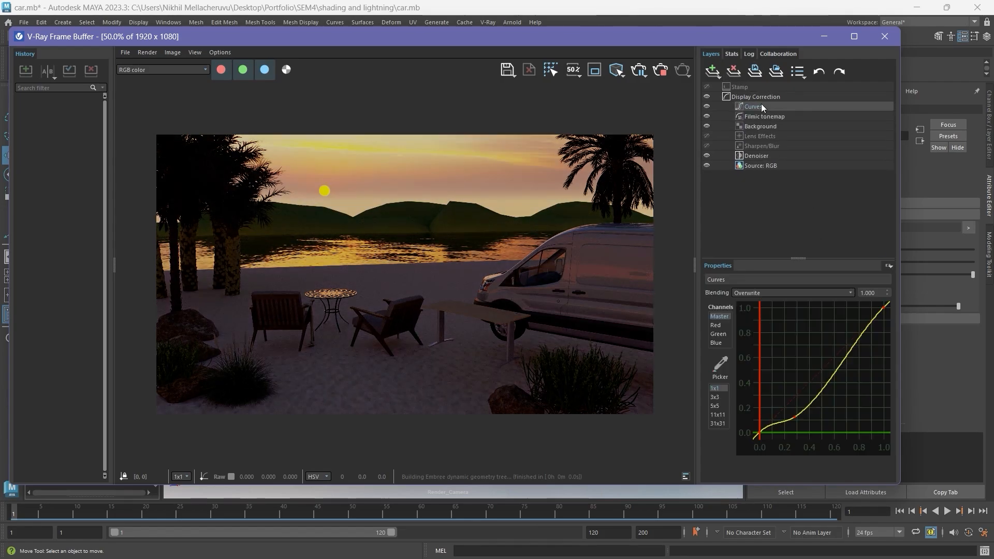
key("ctrl+z")
key("ctrl+z")
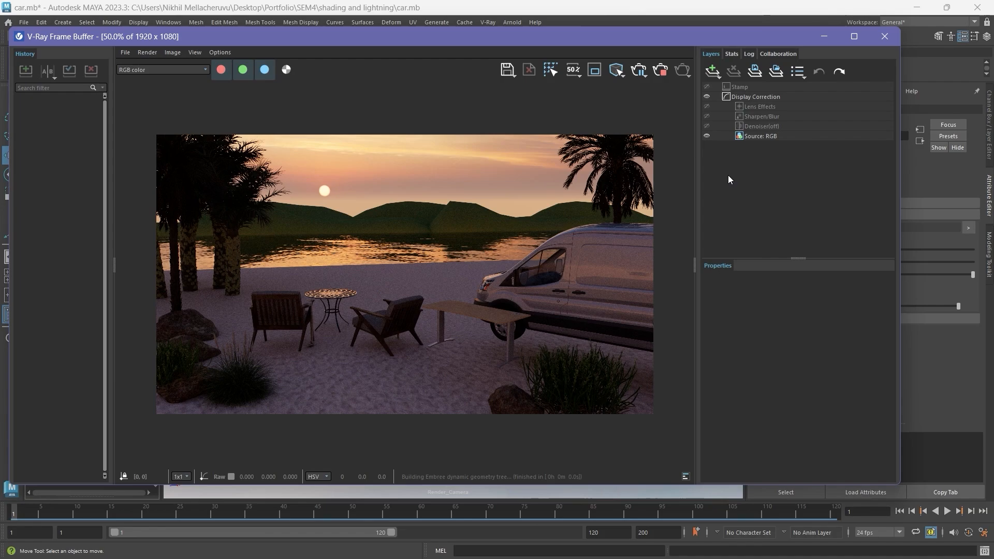
- Restore the Filmic tonemap layer and set its type to AMPAS
key("ctrl+y")
left_click(846, 295)
left_click(800, 232)
left_click(771, 107)
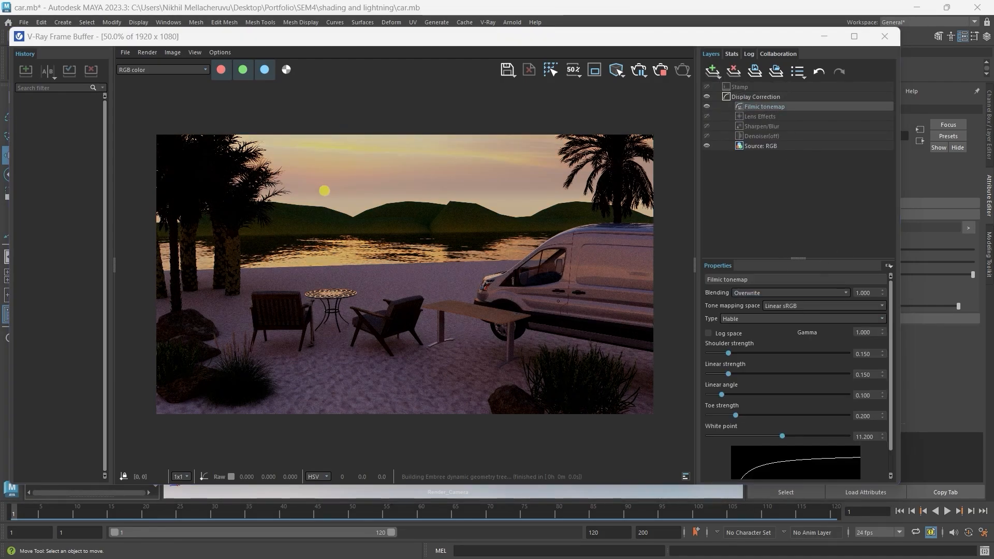
left_click(815, 320)
left_click(804, 336)
- Try a new Curves layer with a master curve point at (0.158, 0.273) and undo it
left_click(713, 72)
left_click(728, 121)
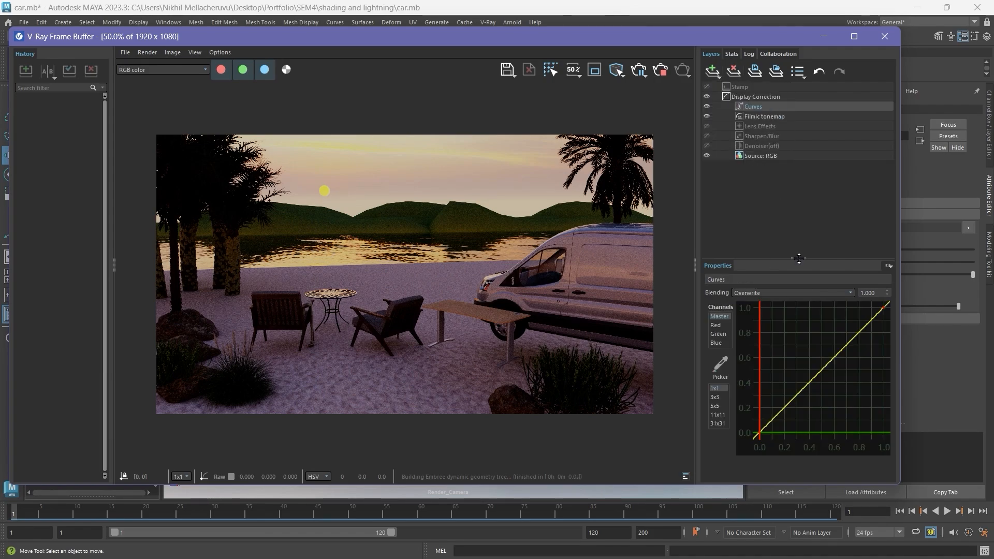
left_click_drag(771, 424, 781, 402)
mouse_move(841, 342)
left_mouse_down()
mouse_move(883, 366)
mouse_move(885, 349)
left_mouse_up()
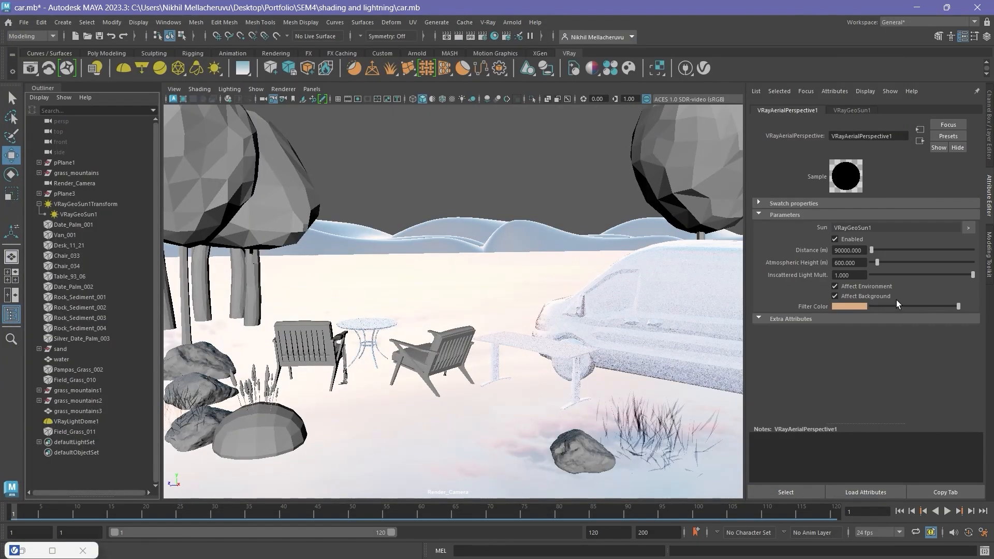
left_click(896, 300)
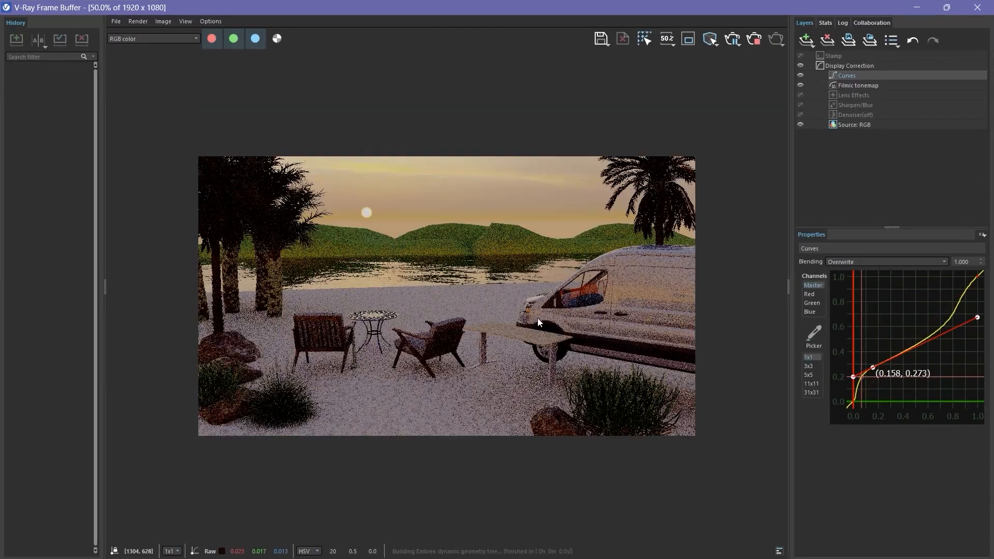
key("ctrl+z")
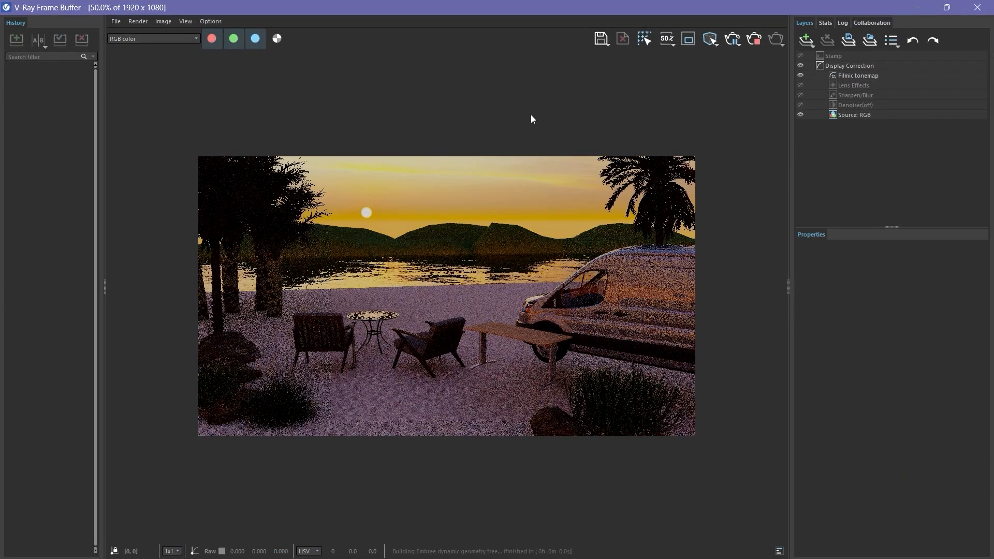
- Add a Curves layer above the Filmic tonemap and lift the shadows by pulling up the master curve's handle at (0, 0)
left_click(858, 76)
left_click(806, 40)
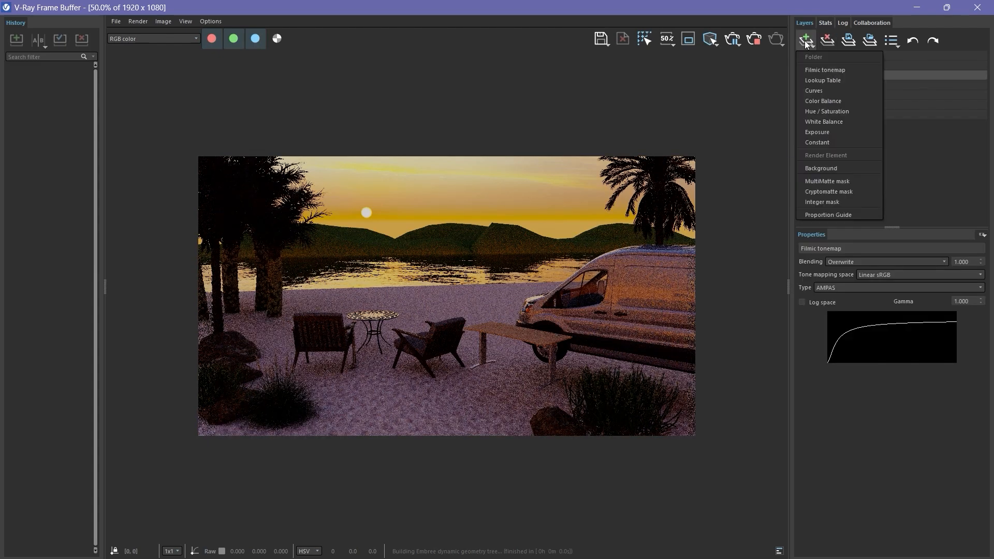
left_click(831, 96)
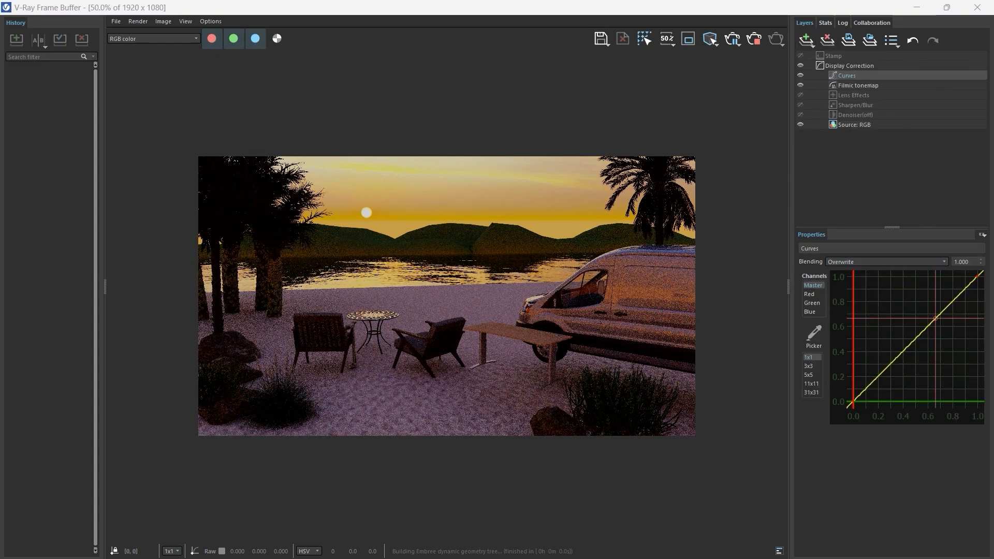
left_click(854, 402)
left_click_drag(886, 375, 862, 368)
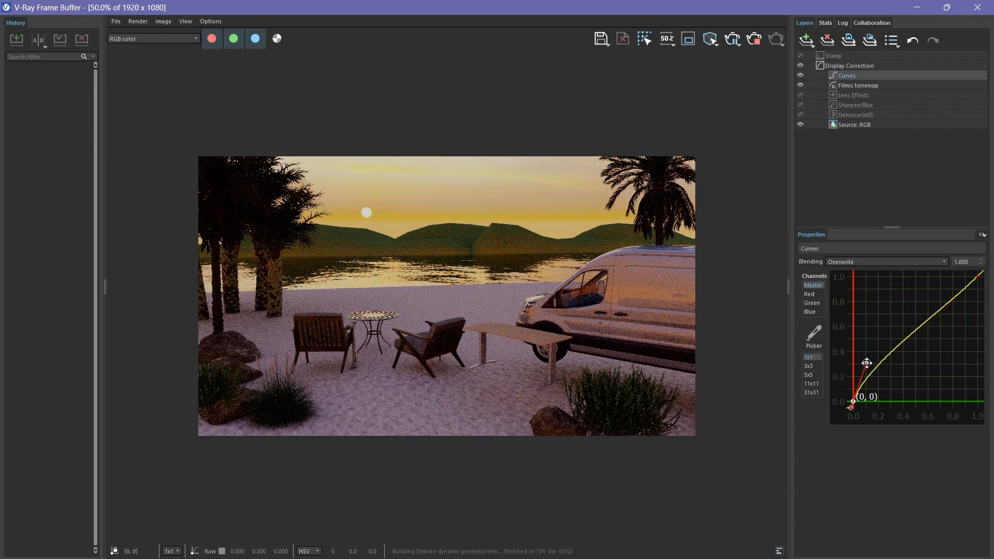
- Enable the Lens Effects layer with bloom/glare and show its properties
left_click(851, 97)
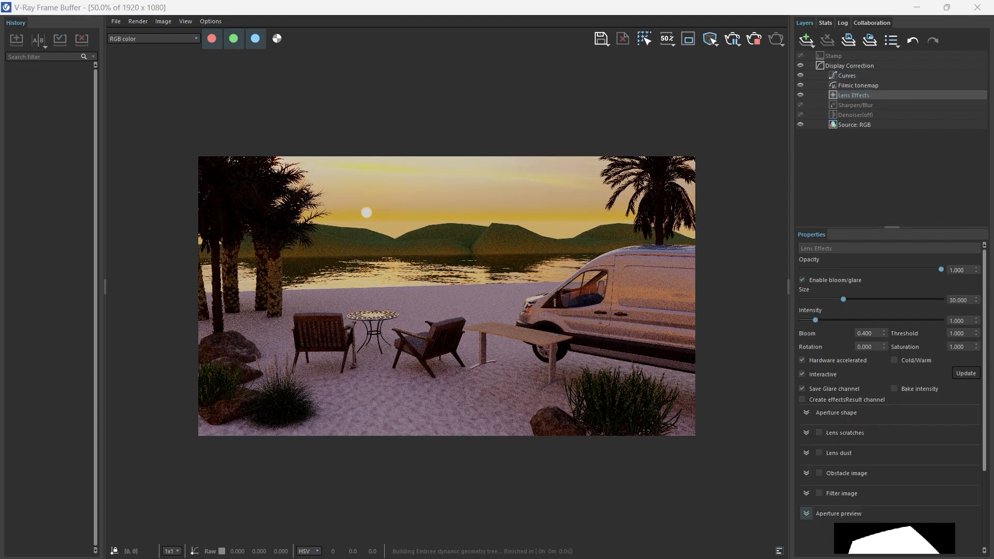